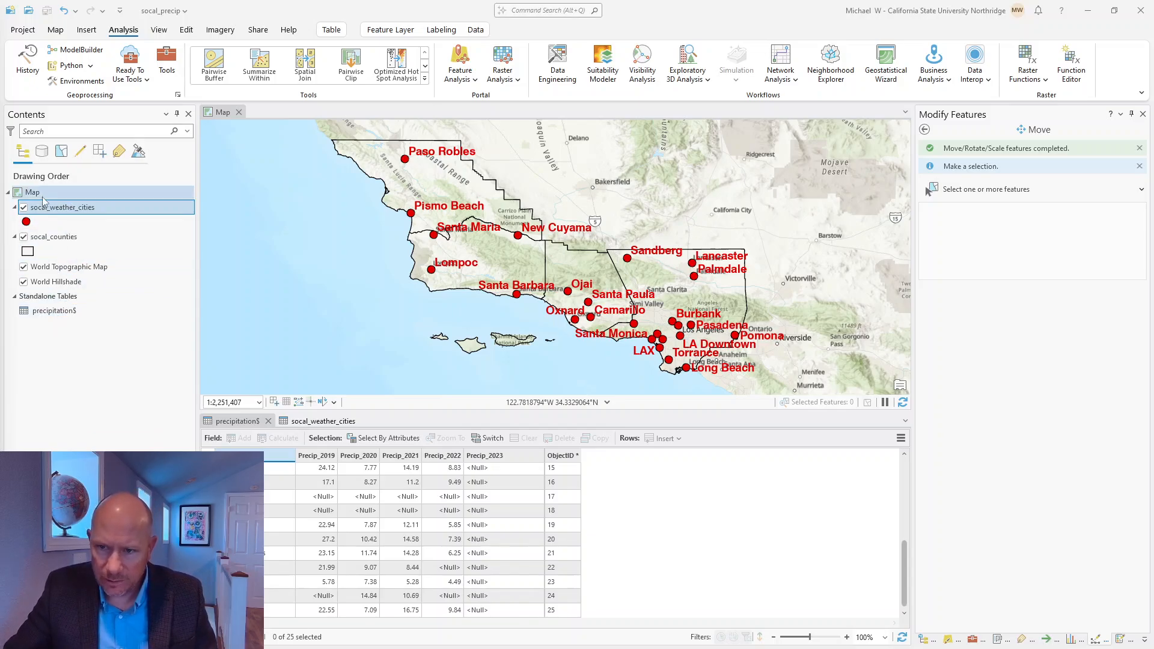
- Join the precipitation$ table to the socal_weather_cities layer, matching input field NAME to join field Location and keeping all input records
right_click(49, 209)
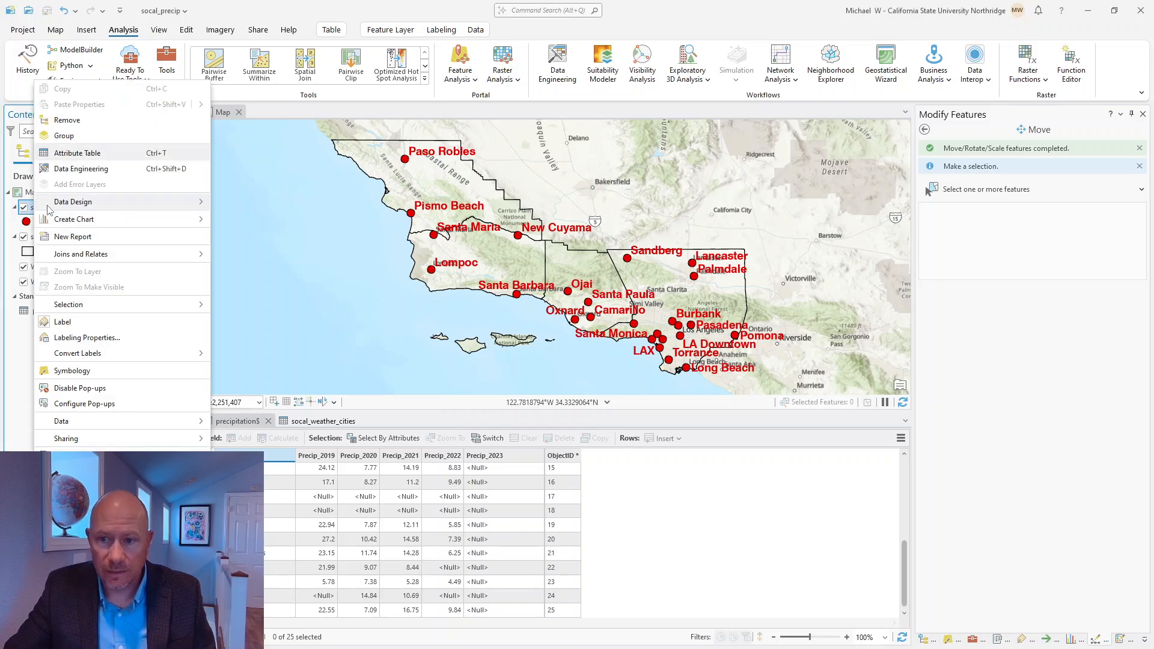
mouse_move(50, 208)
mouse_move(76, 255)
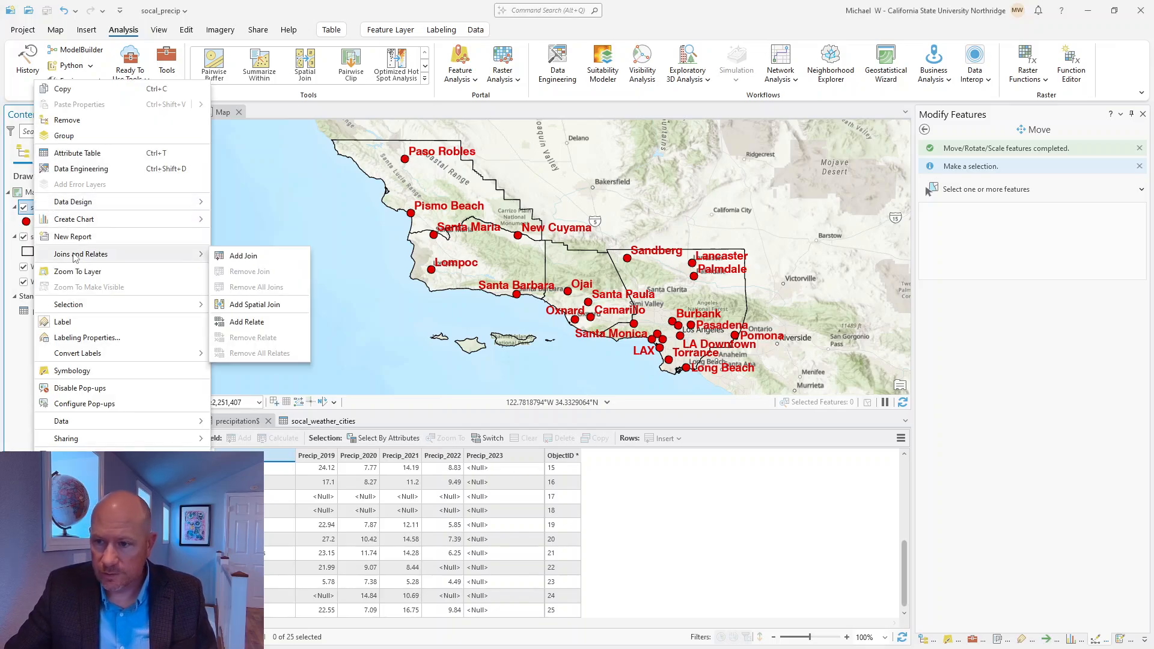
left_click(244, 257)
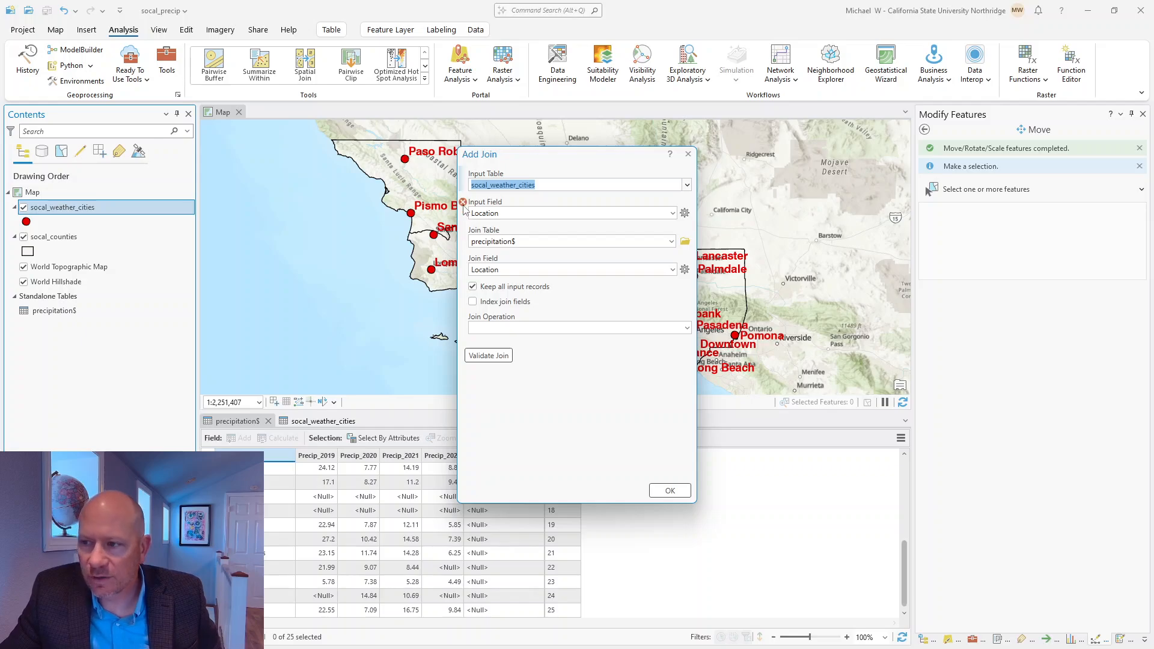
mouse_move(463, 204)
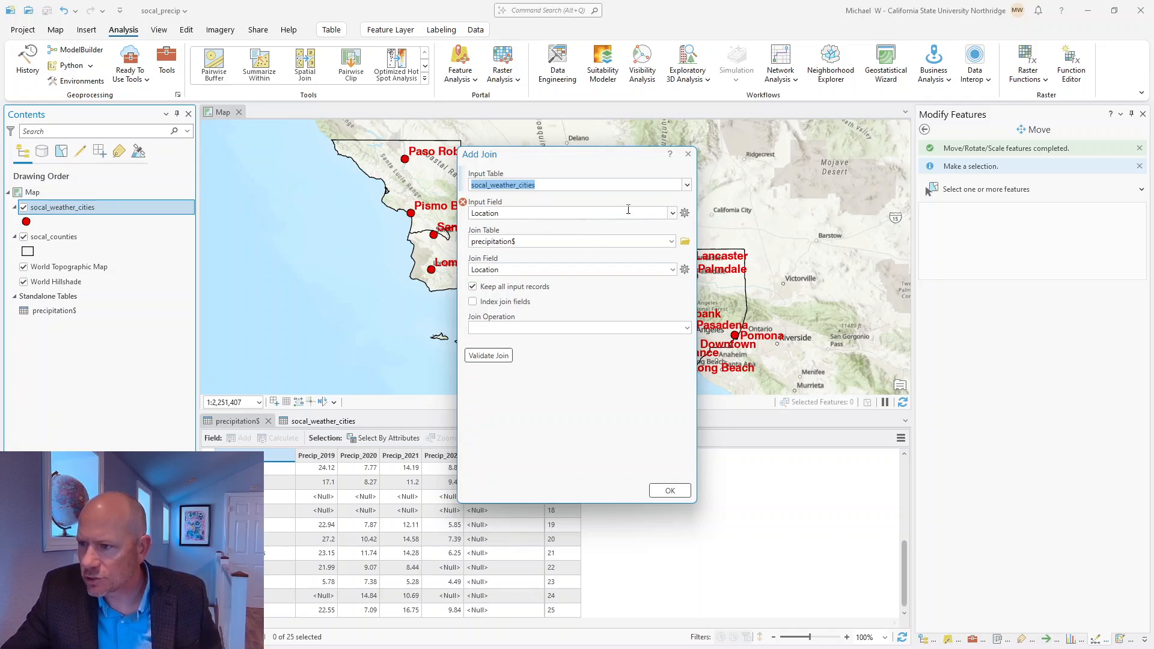
left_click(672, 213)
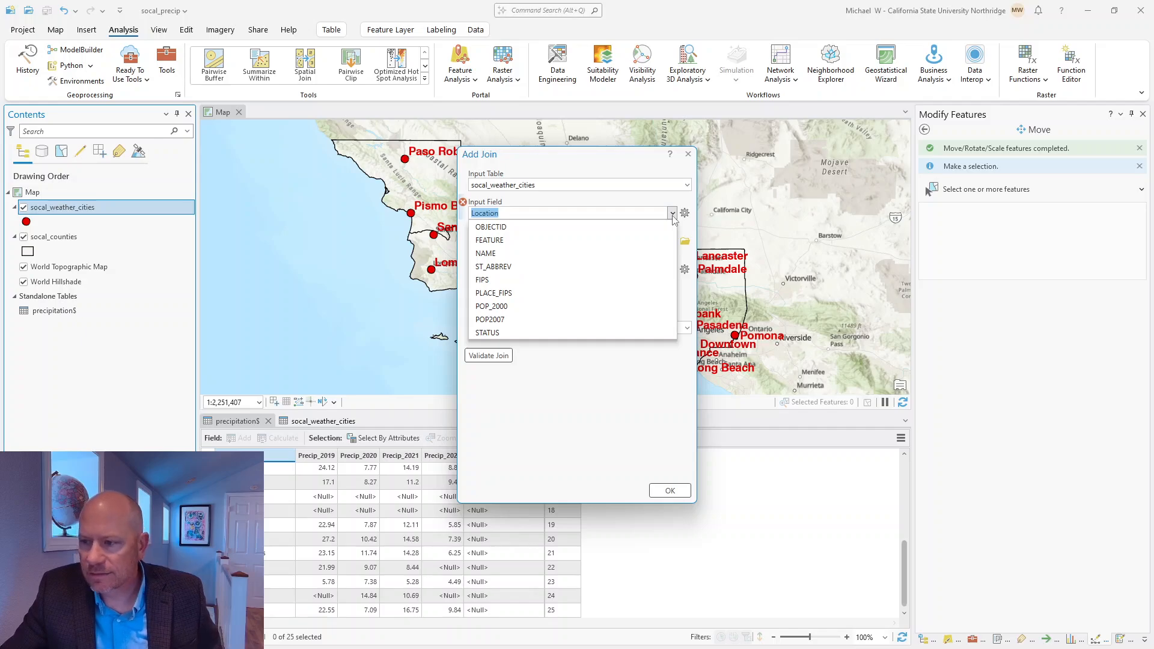
left_click(490, 255)
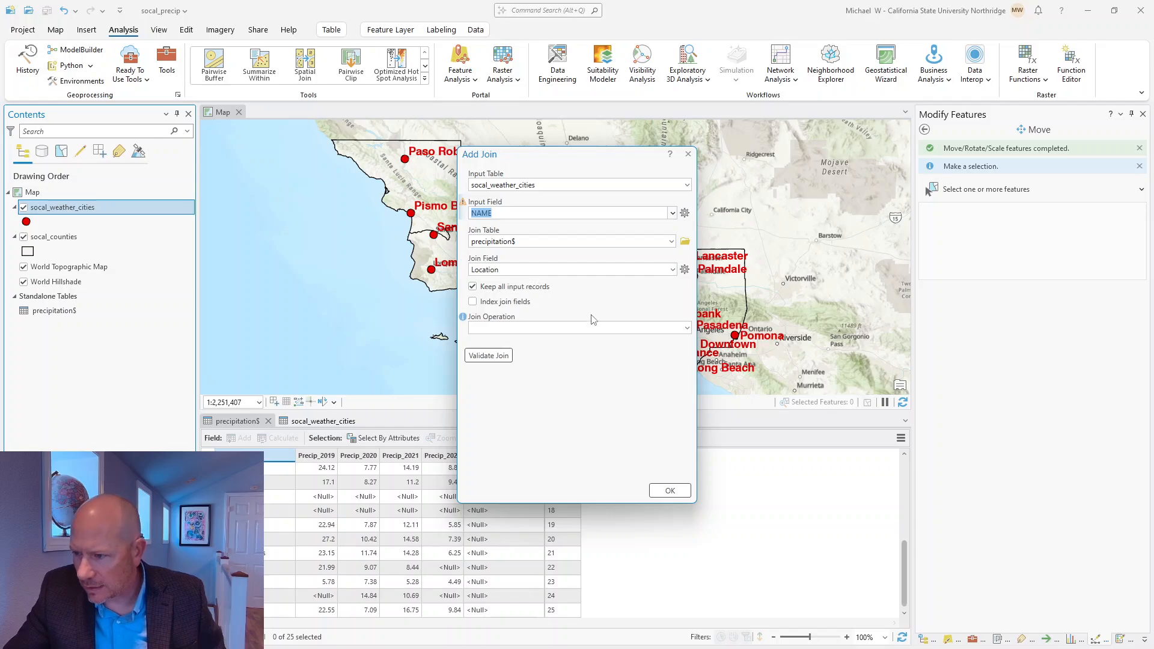
left_click(671, 492)
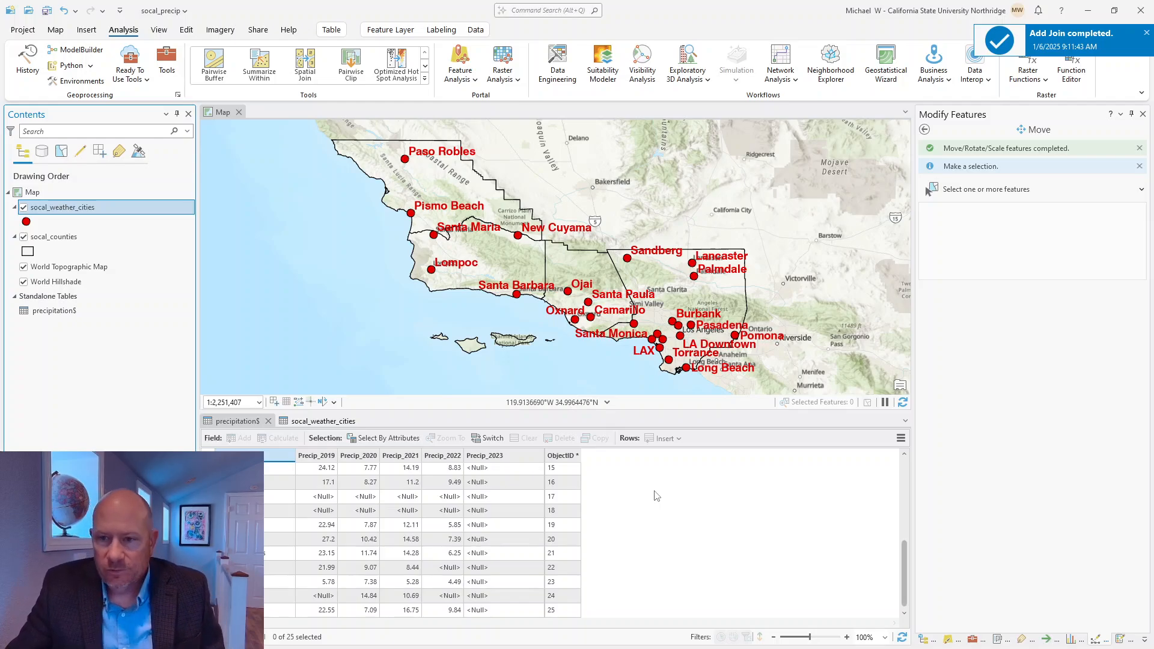
- Inspect the joined precipitation attributes of the Santa Barbara and Palmdale points on the map
left_click(521, 298)
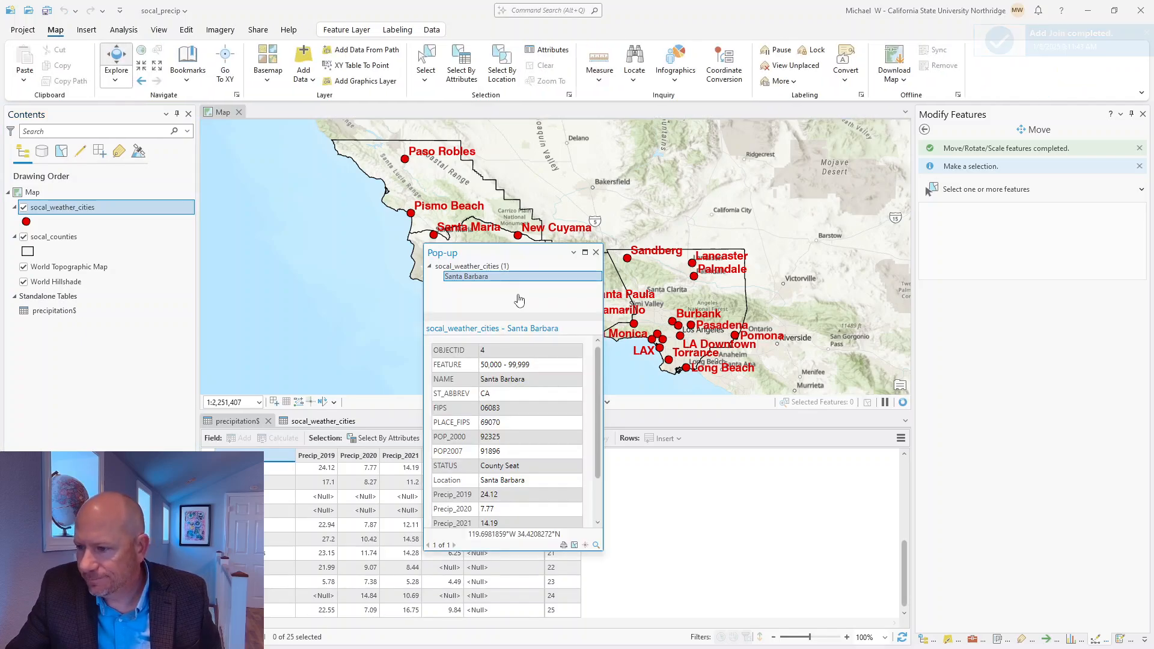
scroll(518, 464, "down", 3)
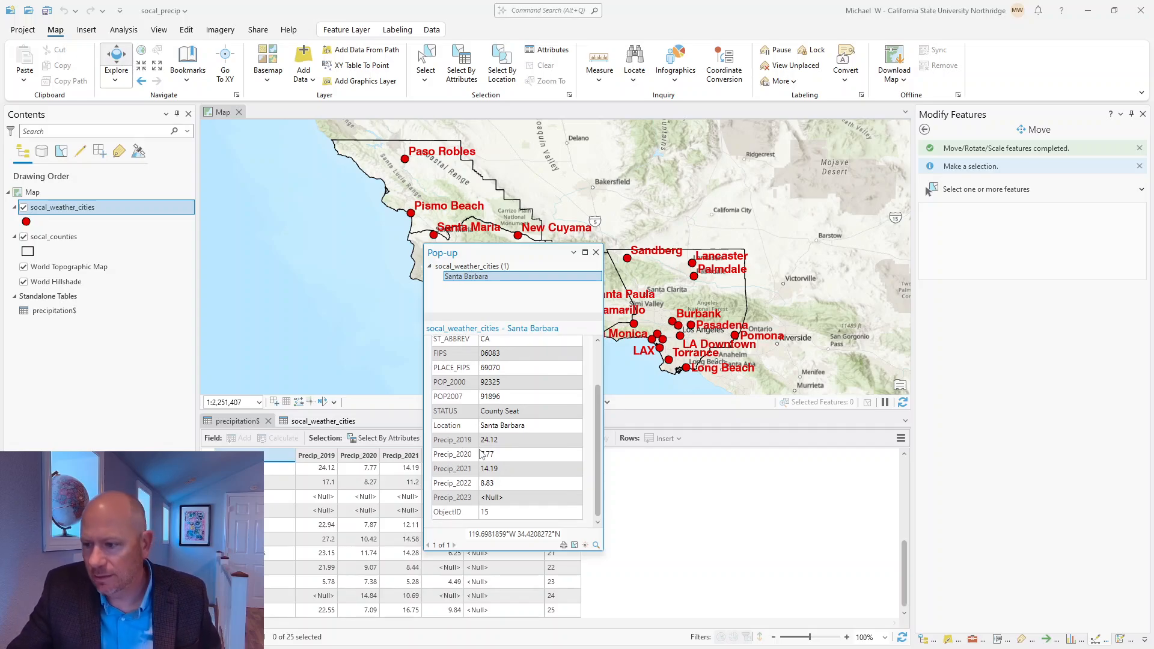
scroll(511, 401, "up", 3)
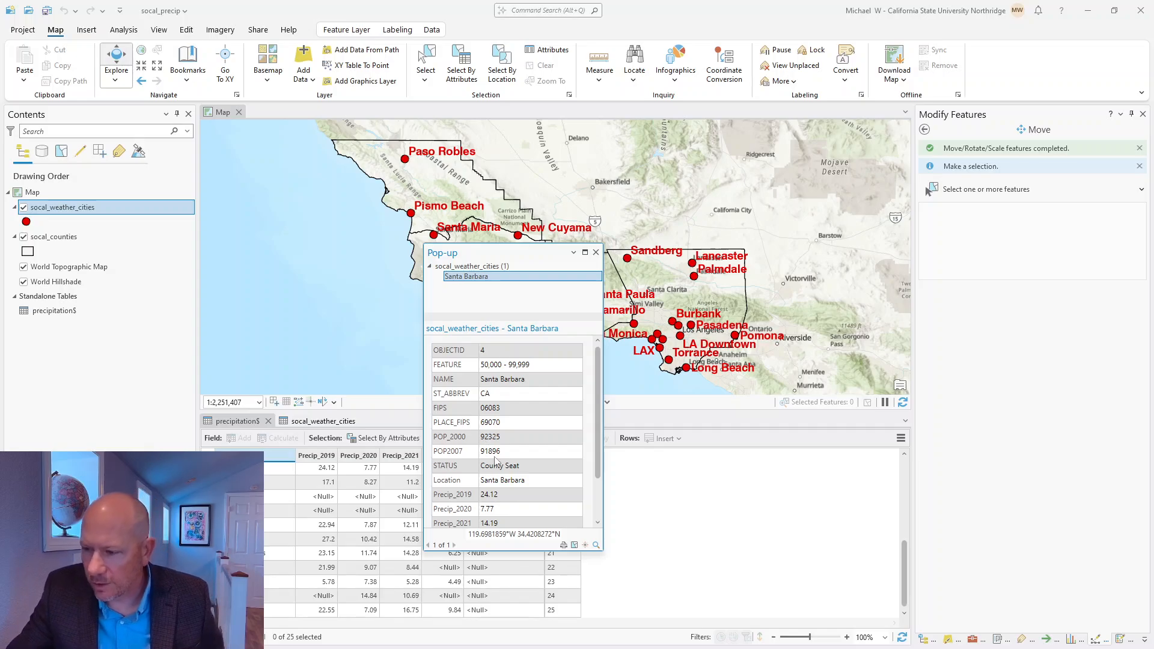
scroll(508, 438, "down", 2)
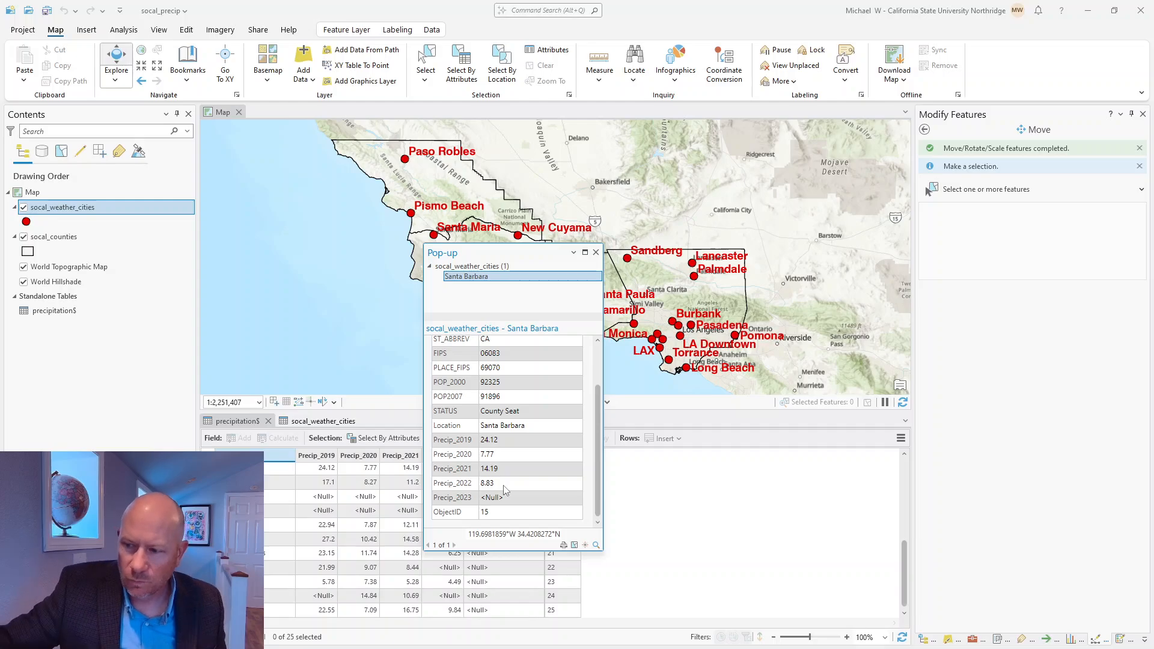
left_click(701, 275)
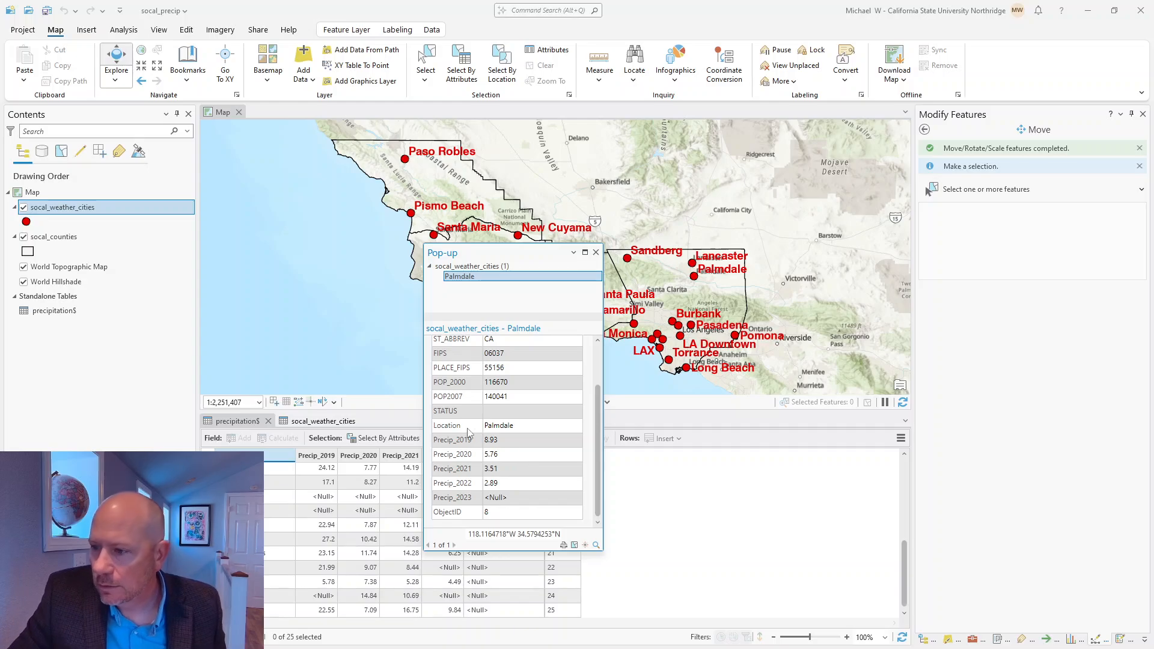
left_click(596, 253)
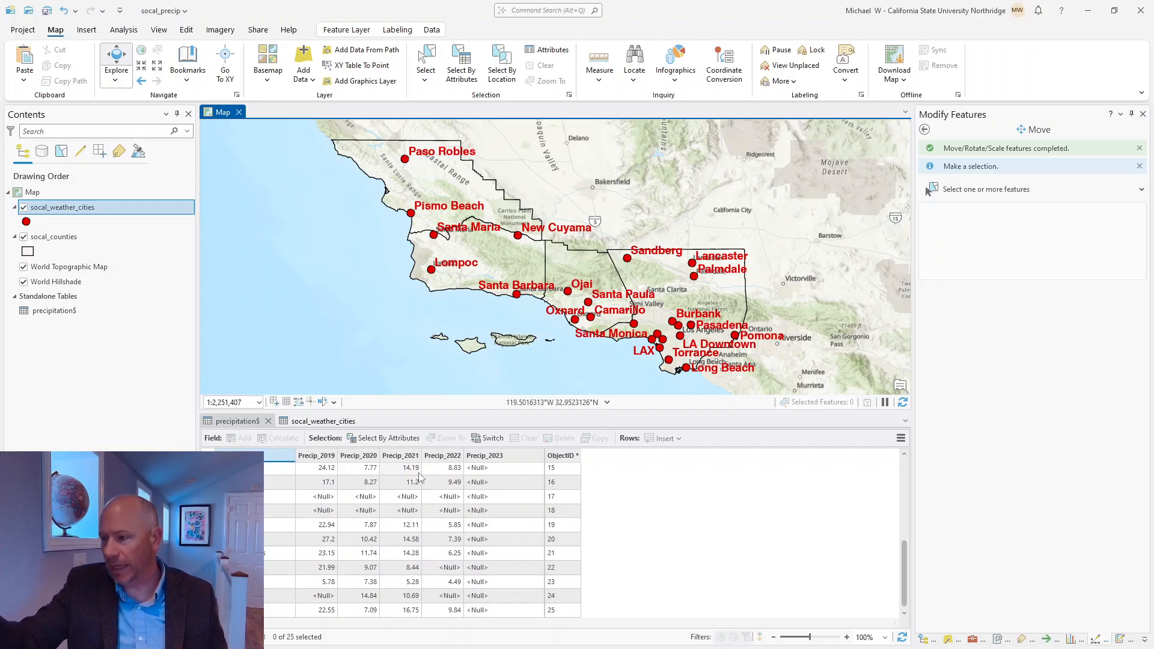
- Close the precipitation$ and socal_weather_cities attribute tables and save the project
left_click(268, 421)
left_click(286, 422)
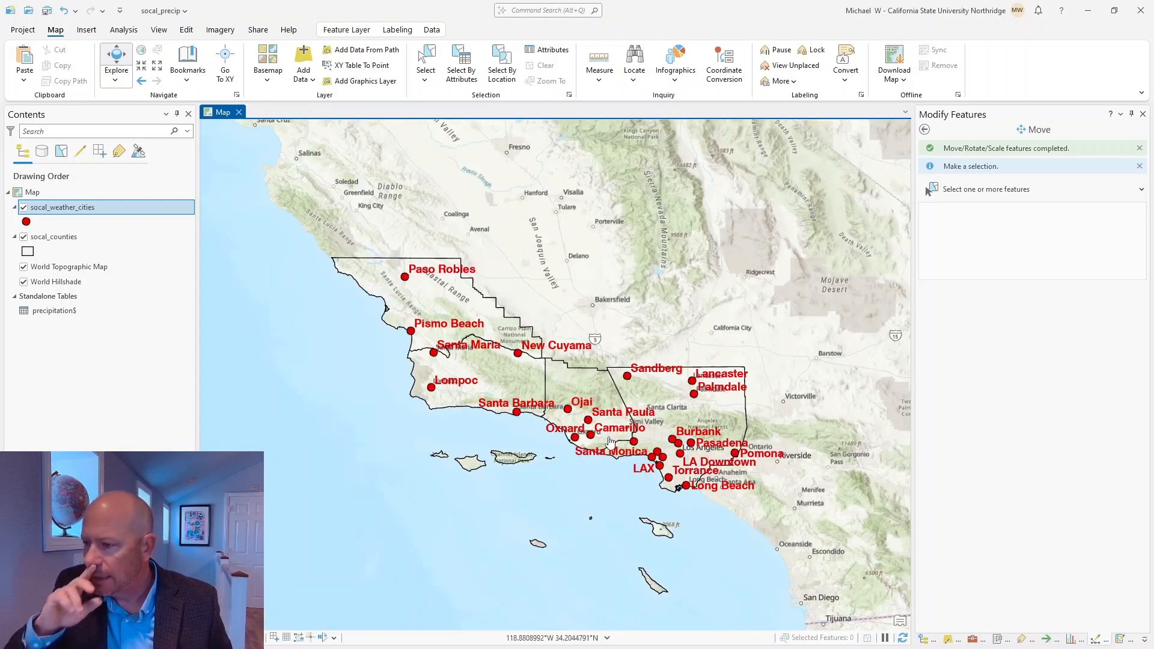
left_click(47, 10)
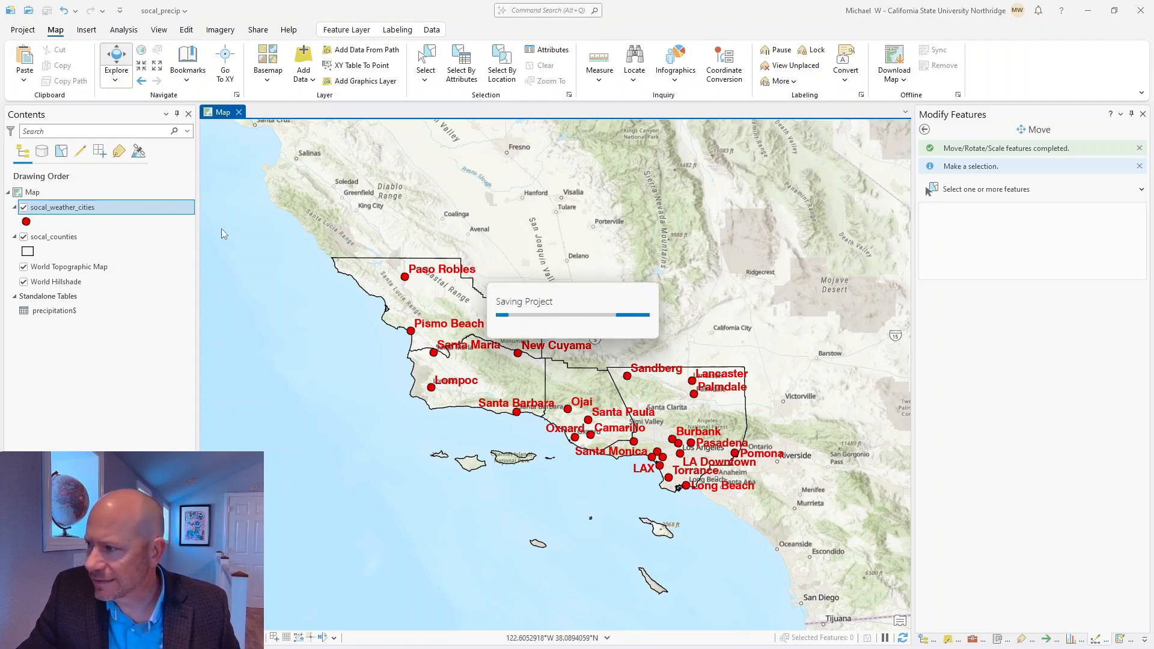
- Remove the World Topographic Map and World Hillshade basemap layers from the map
right_click(38, 268)
left_click(66, 291)
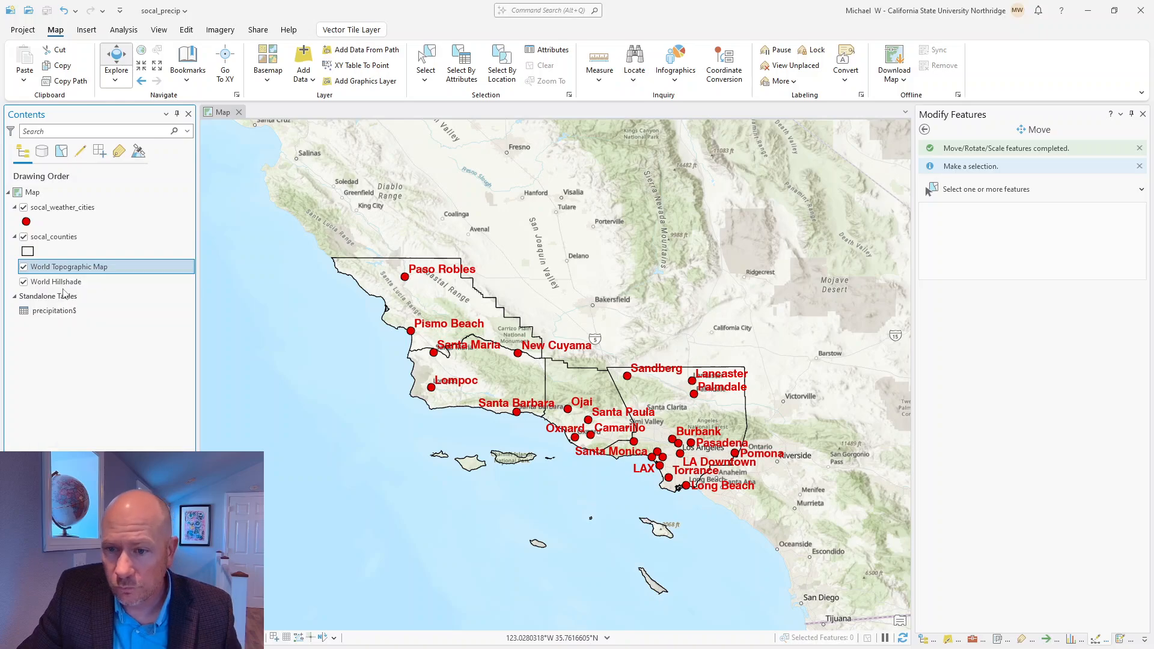
right_click(60, 271)
left_click(66, 290)
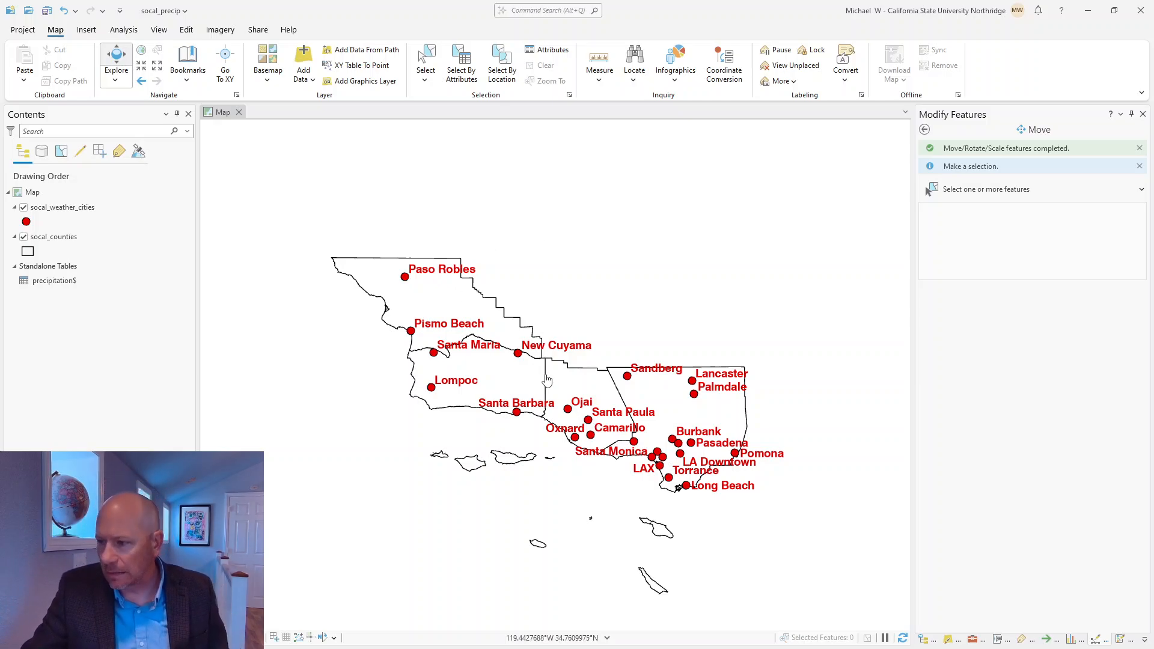
- Check the joined precipitation attributes of the Ojai and Pasadena points
left_click(568, 410)
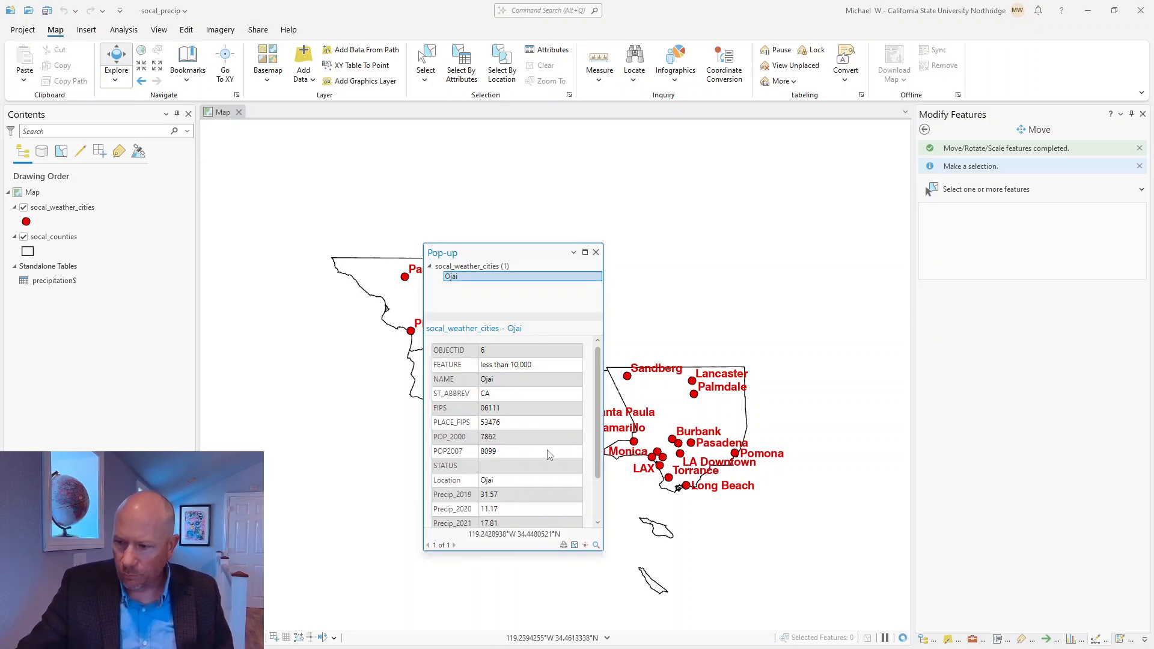
scroll(529, 481, "down", 2)
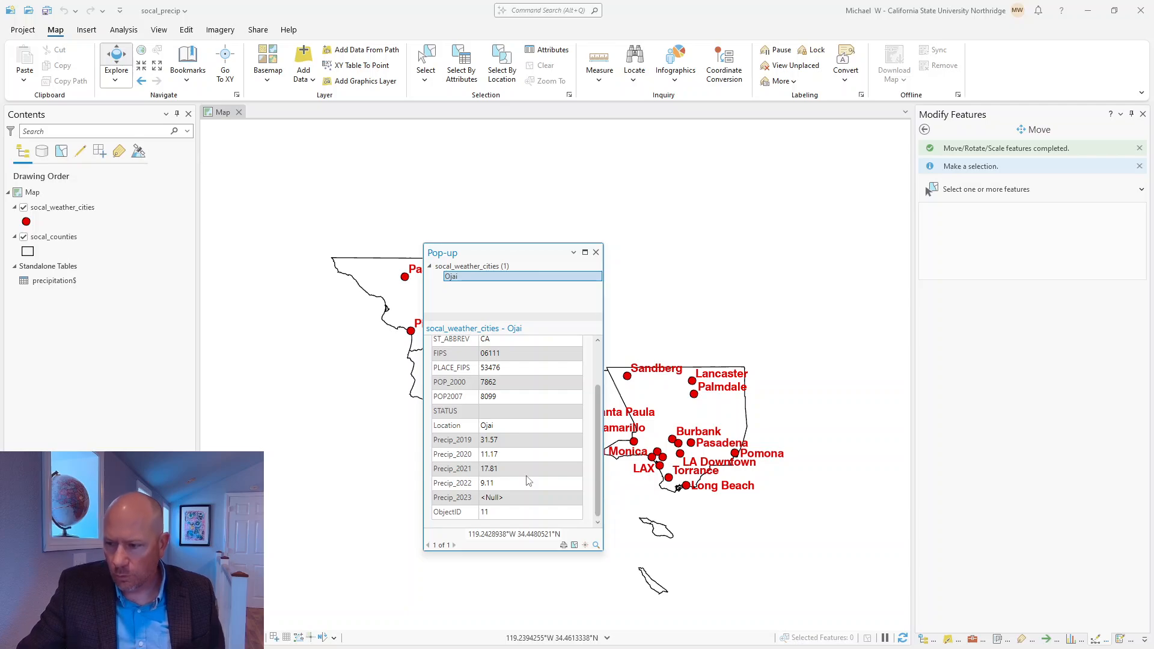
left_click(691, 444)
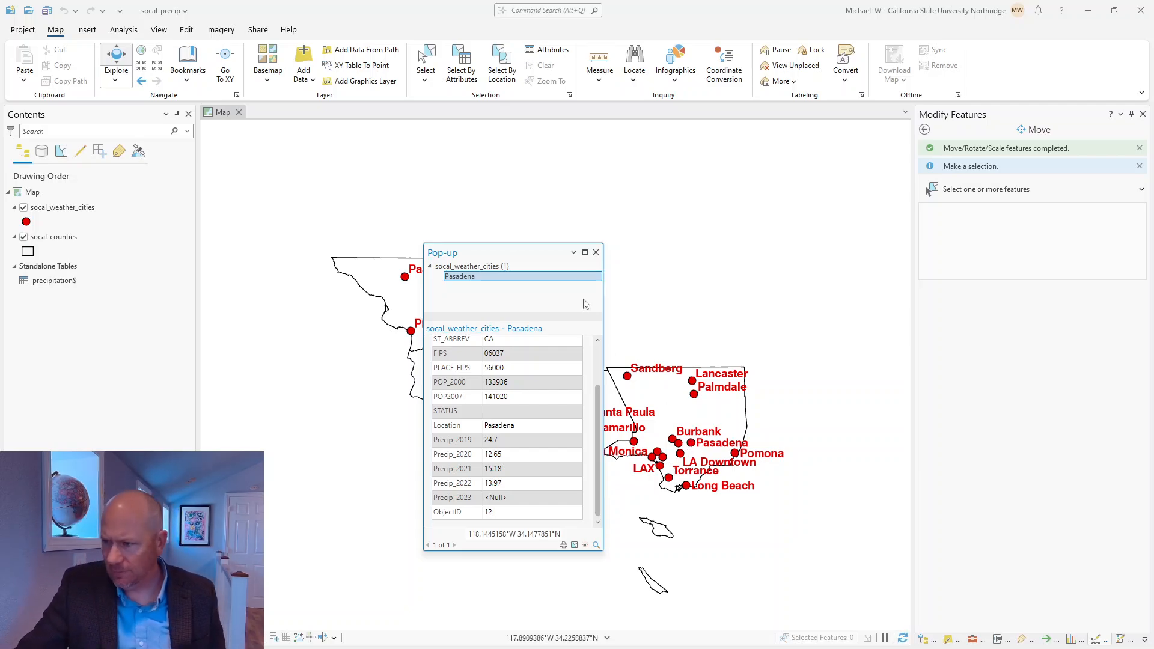
left_click(596, 252)
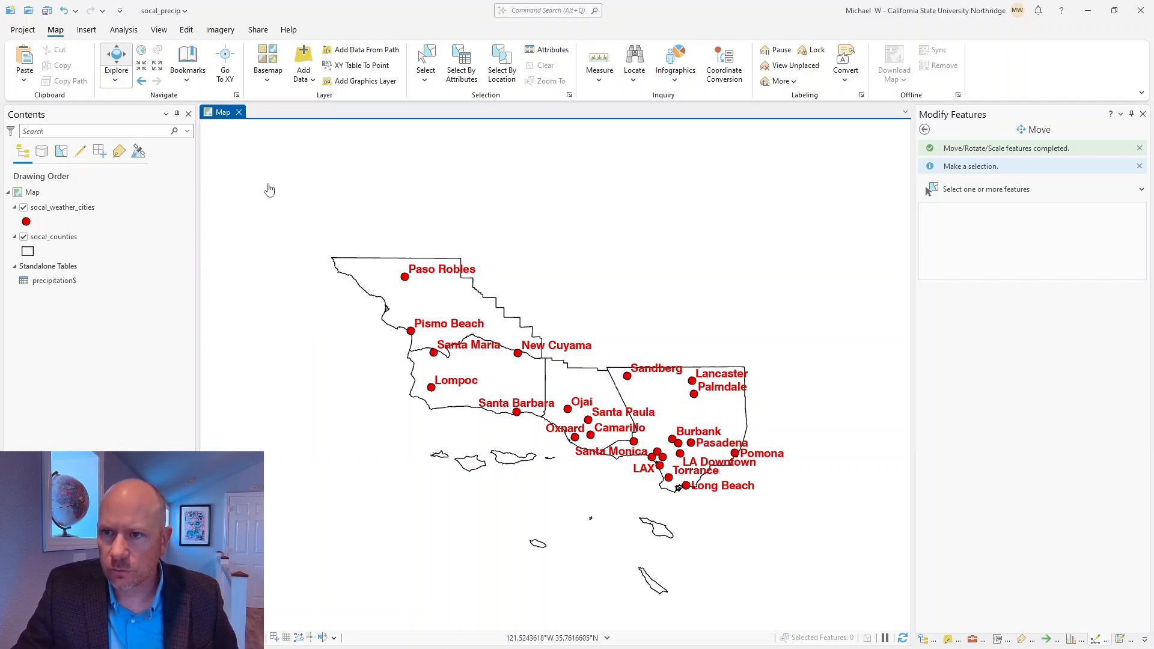
- In the geoprocessing environments, set the output coordinate system to Current Map [Map] and the processing extent to socal_counties
left_click(124, 31)
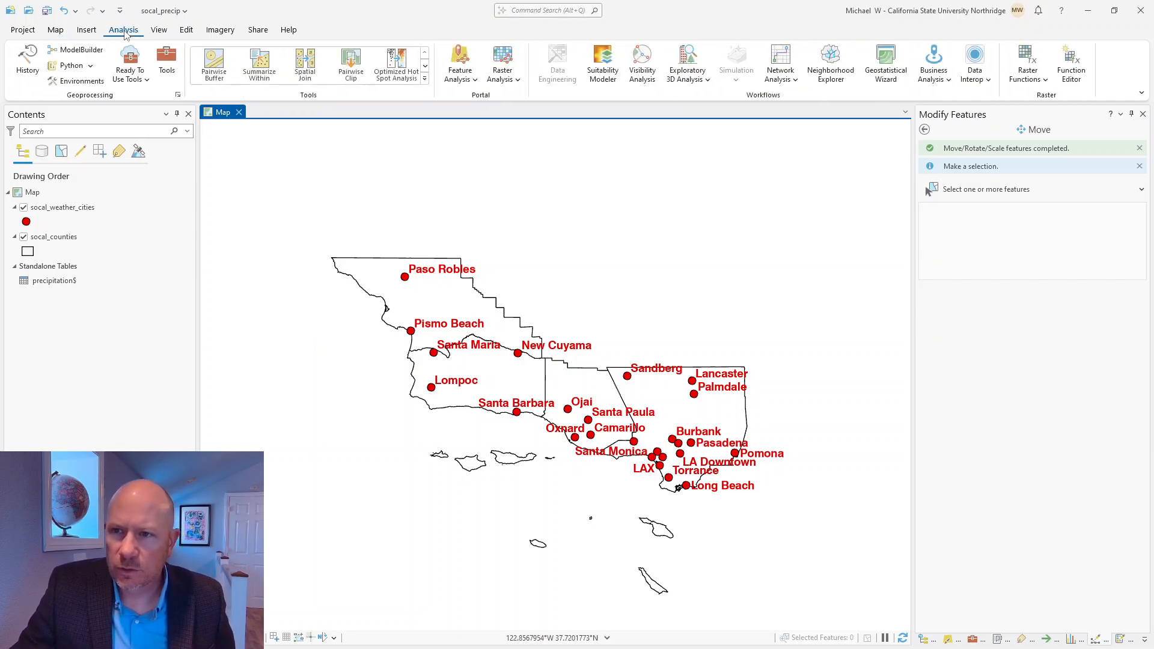
left_click(82, 81)
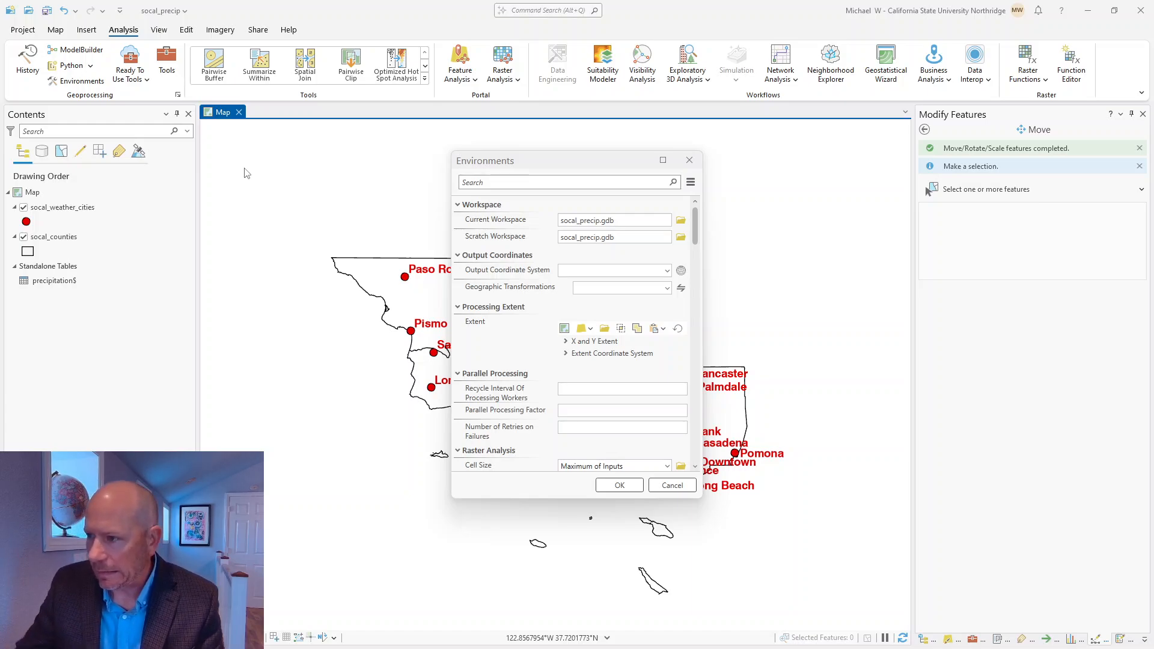
left_click_drag(586, 161, 316, 160)
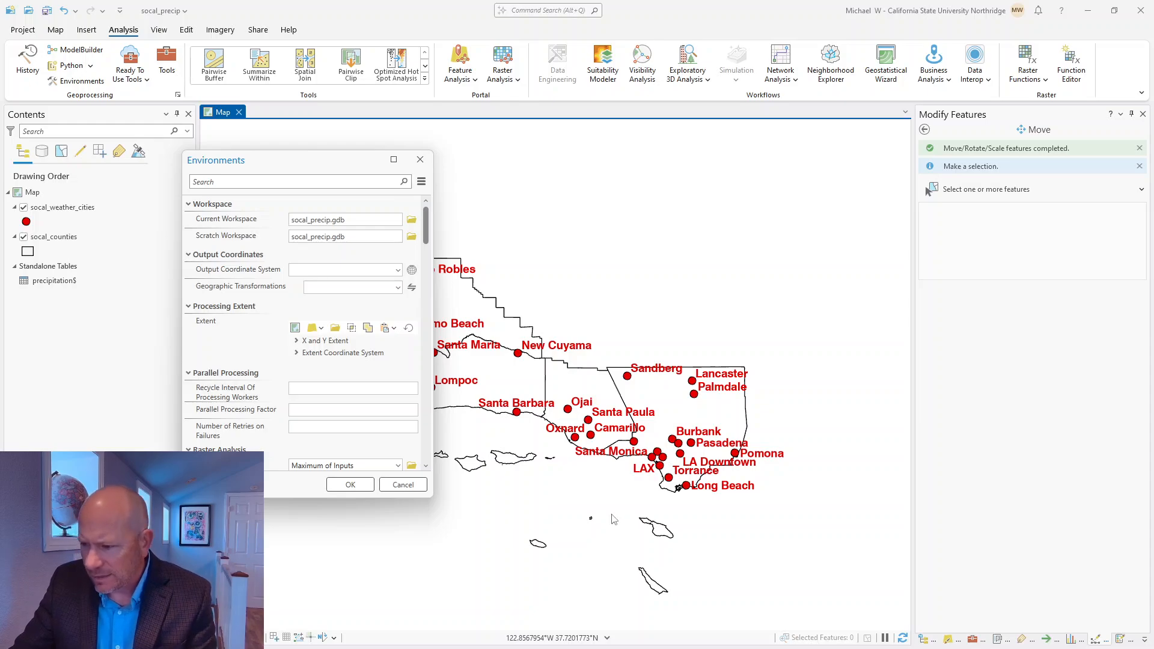
left_click_drag(326, 156, 345, 109)
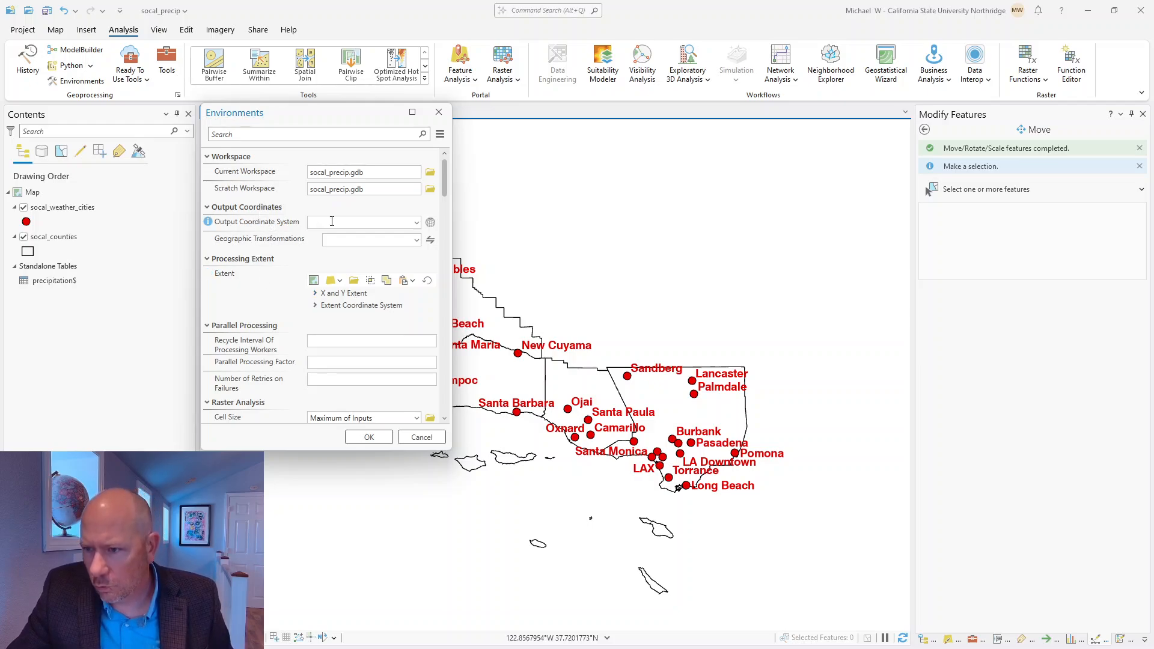
left_click(416, 224)
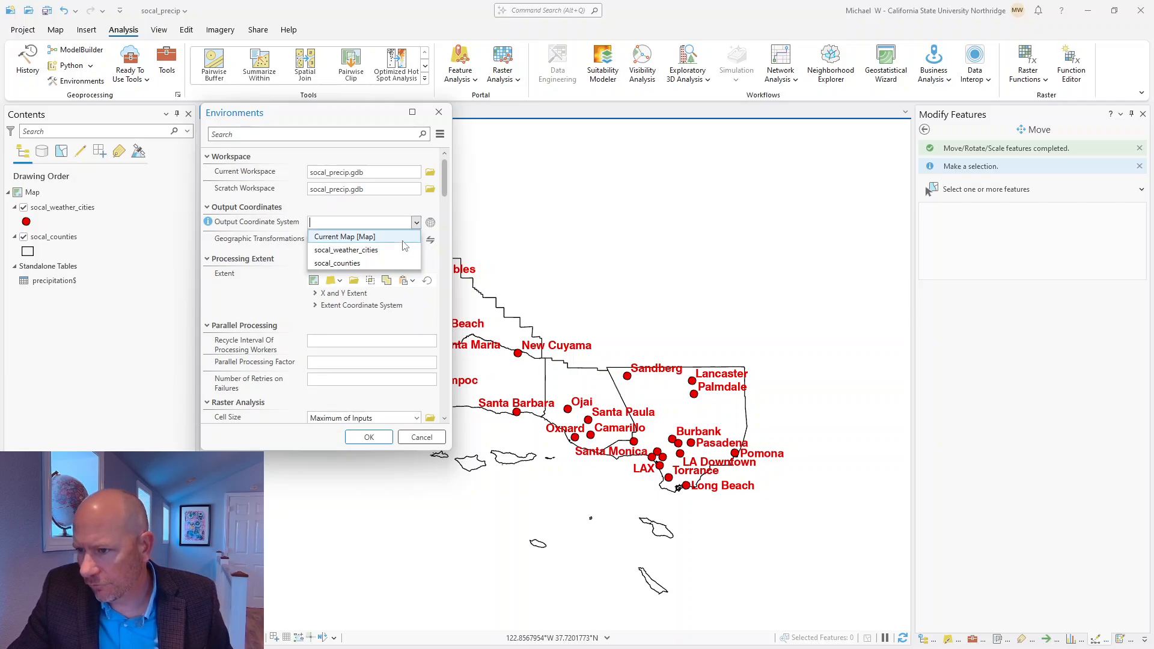
left_click(367, 238)
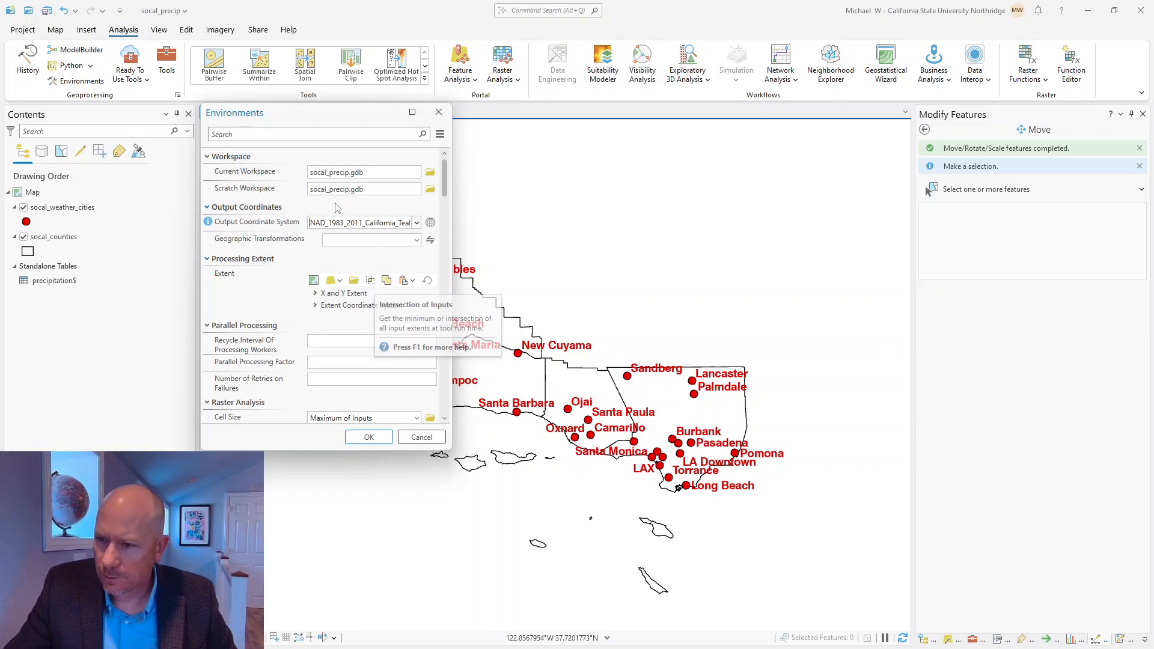
left_click(340, 281)
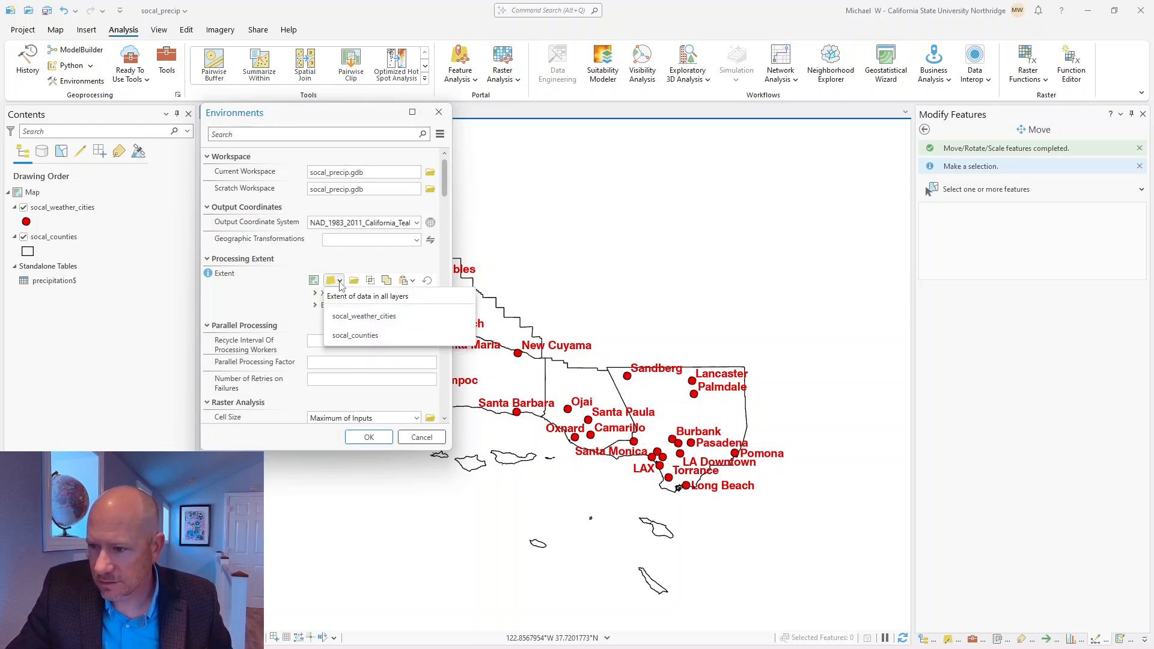
left_click(361, 336)
- Set the raster analysis mask to socal_counties from socal_precip.gdb and apply the environment settings
scroll(337, 355, "down", 3)
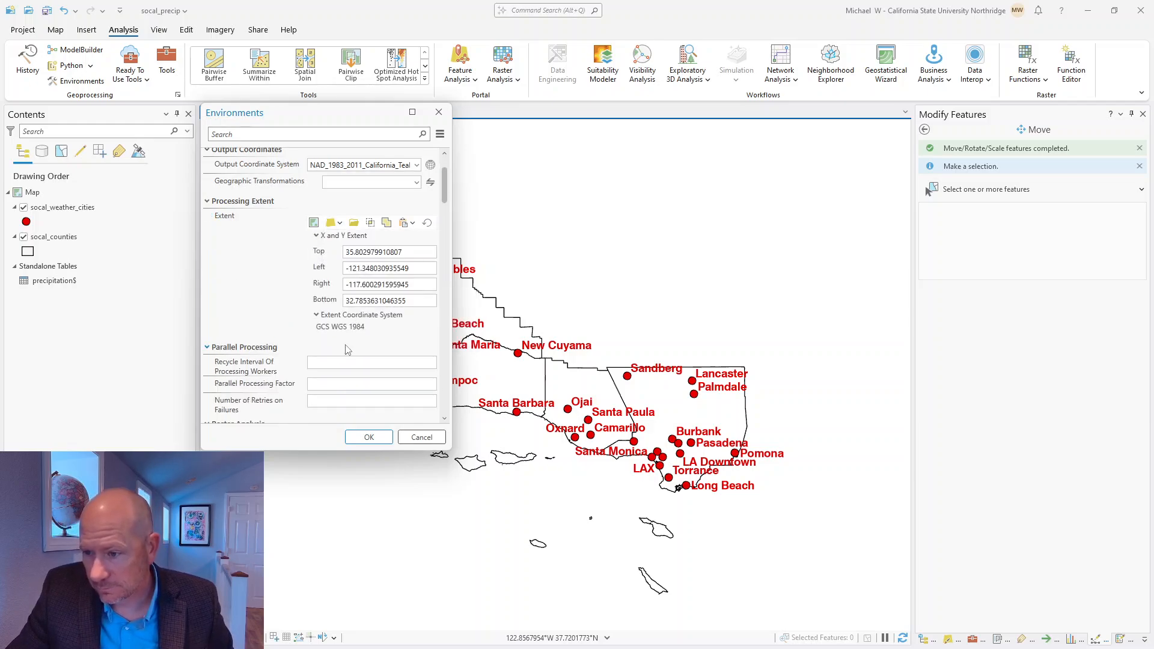
scroll(337, 354, "down", 2)
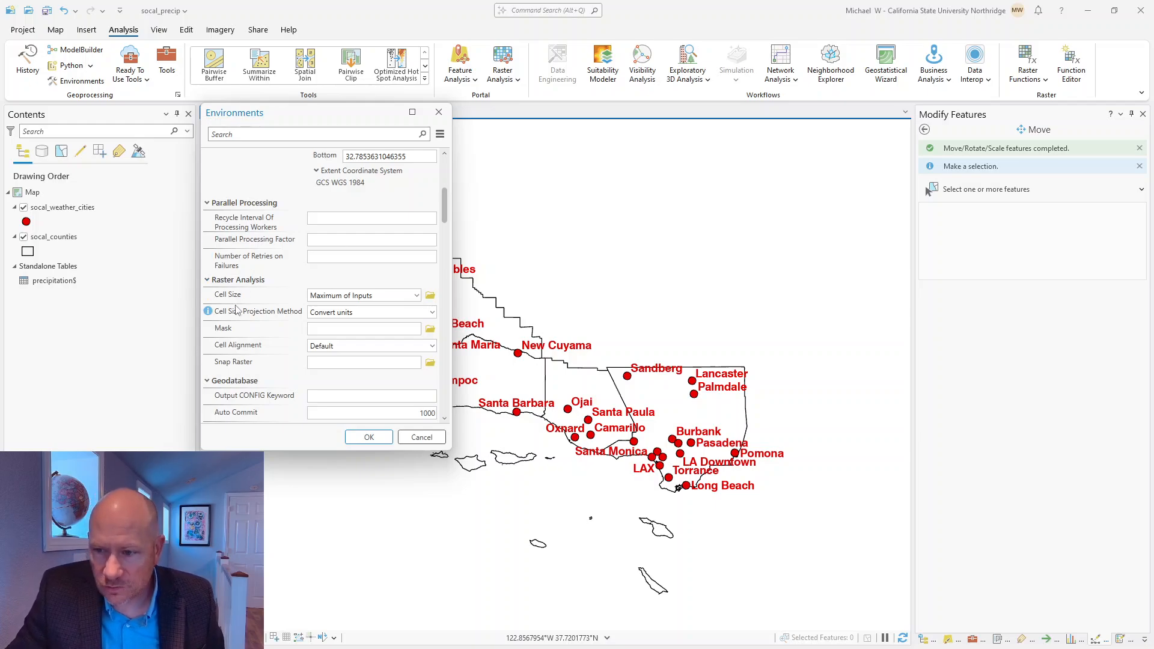
left_click(429, 329)
double_click(364, 213)
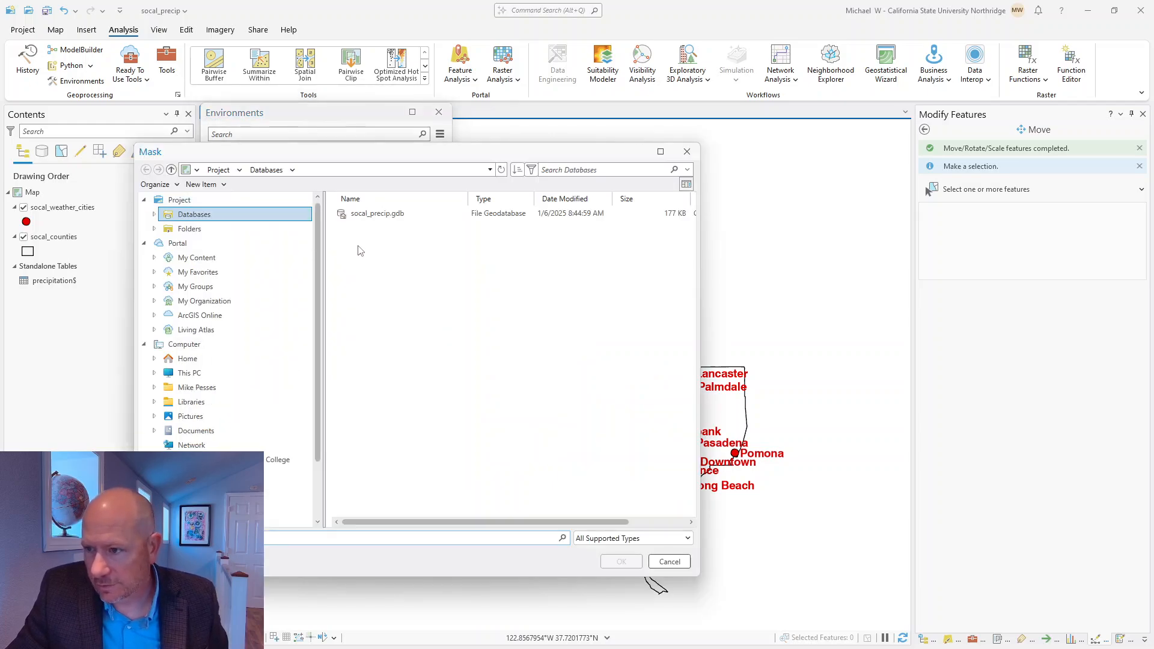
double_click(370, 214)
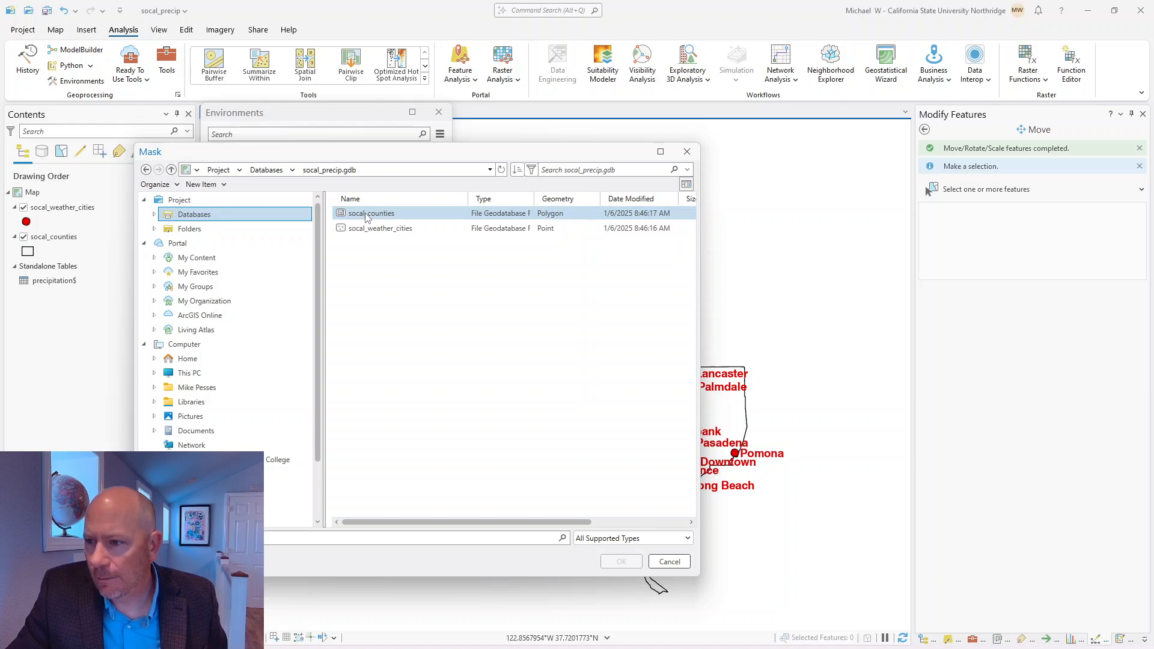
left_click(370, 215)
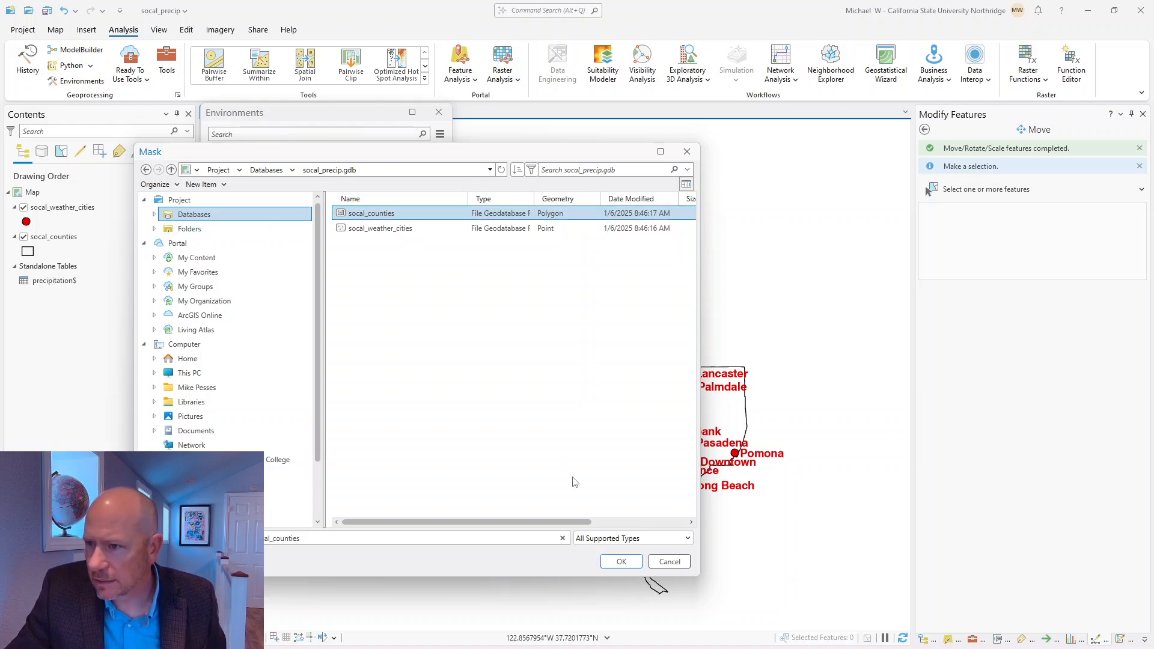
left_click(621, 561)
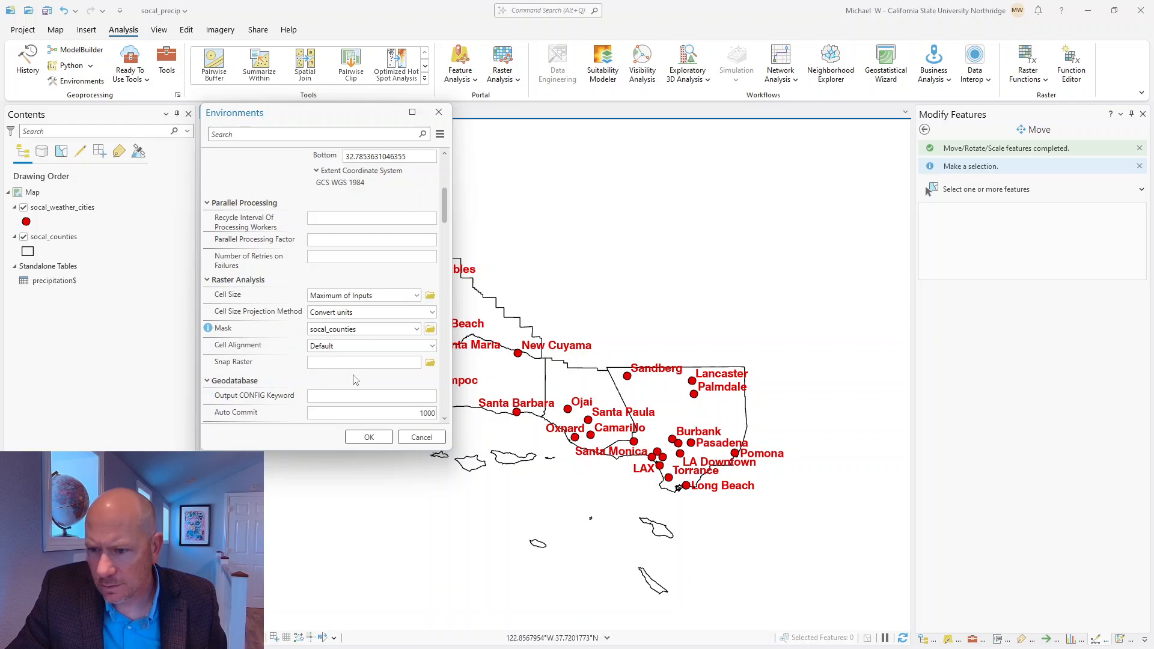
left_click(369, 437)
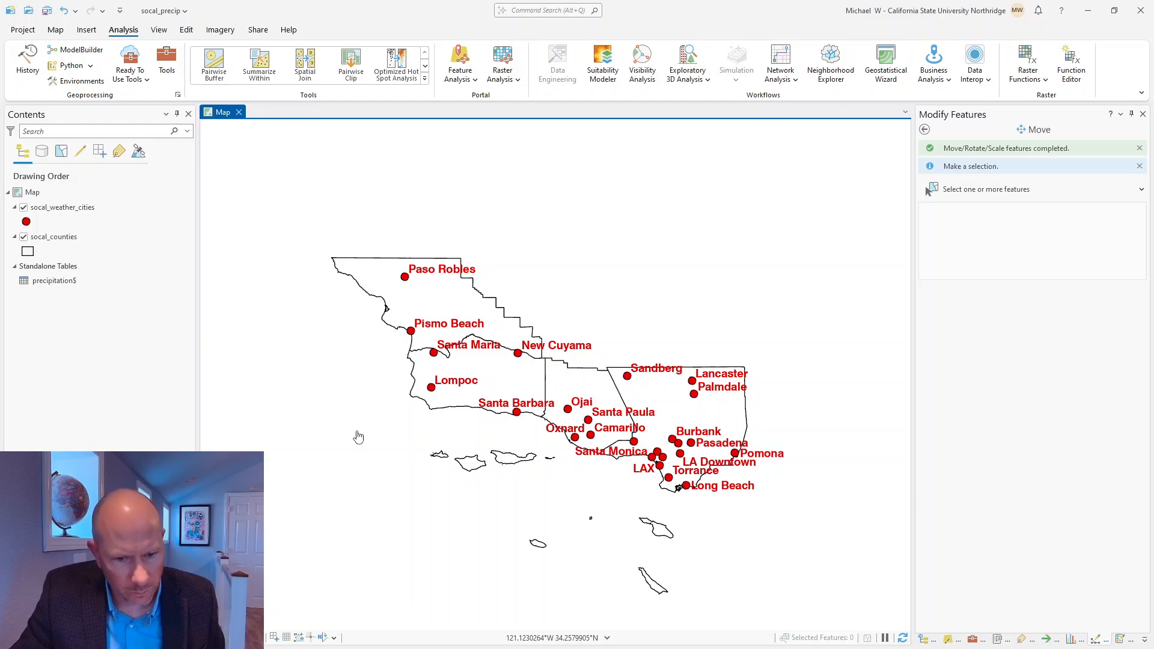
- Save the project, search the geoprocessing tools for idw and open the Spatial Analyst version of the IDW tool
left_click(47, 11)
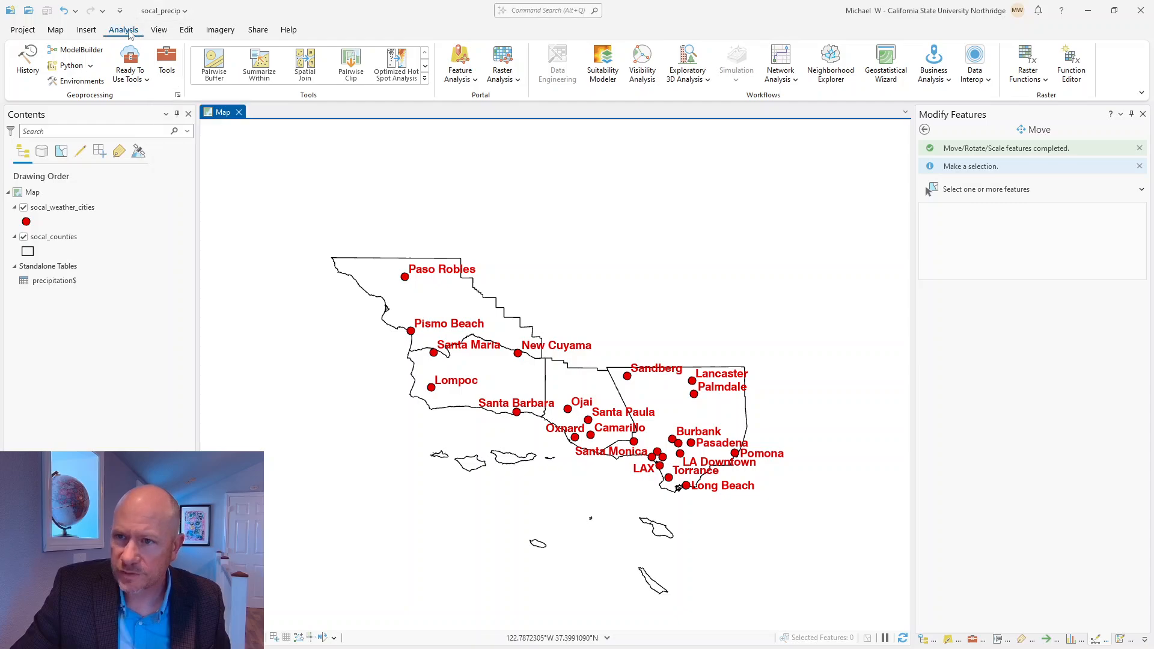
left_click(174, 69)
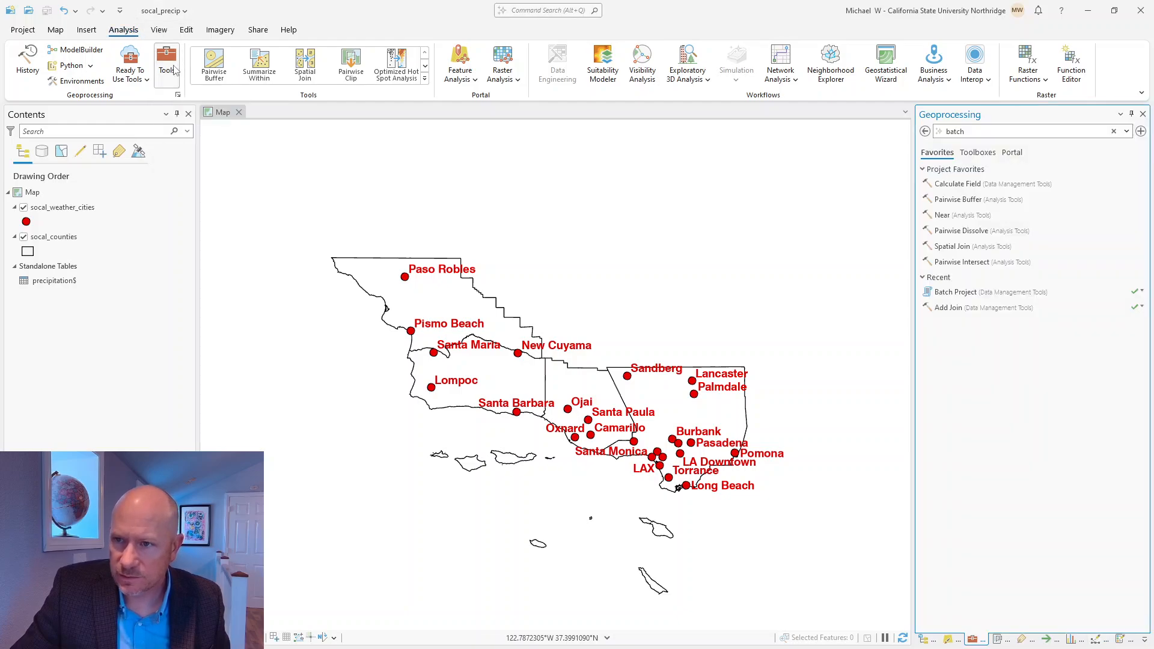
double_click(987, 135)
left_click(985, 133)
double_click(969, 133)
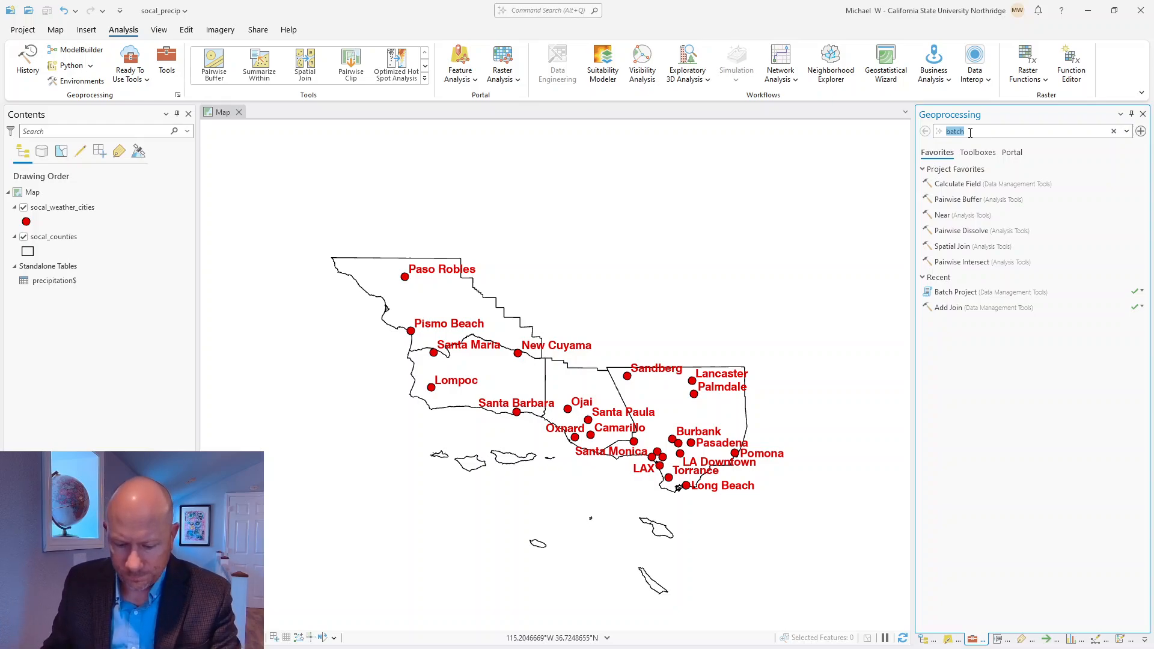
type("idw")
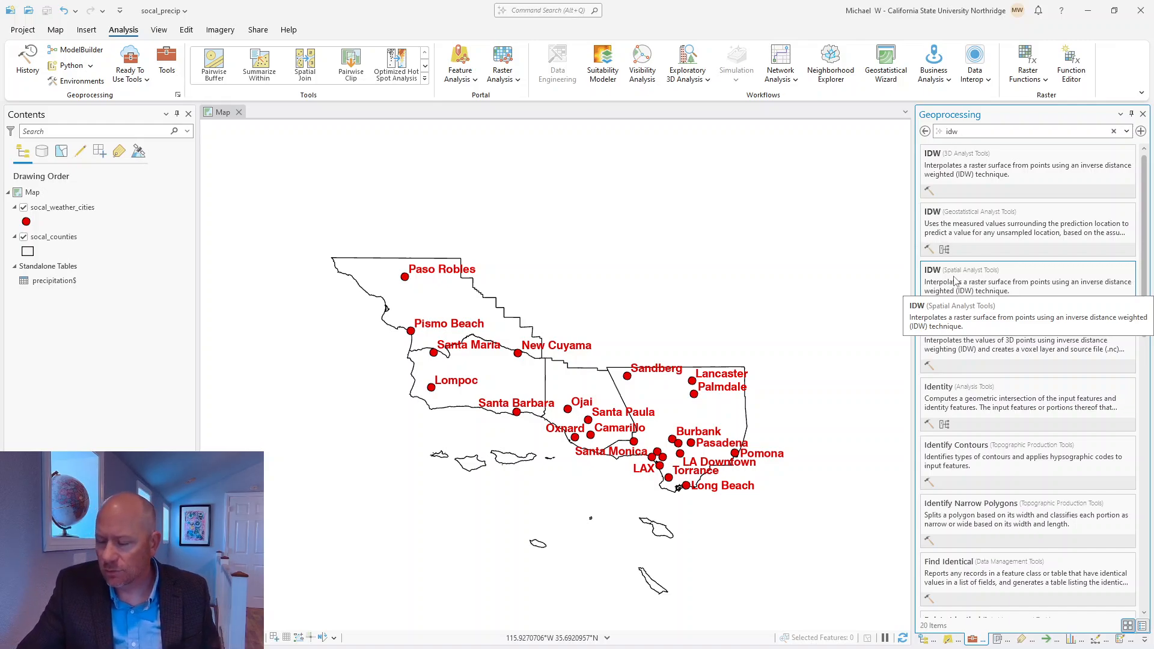
left_click(983, 290)
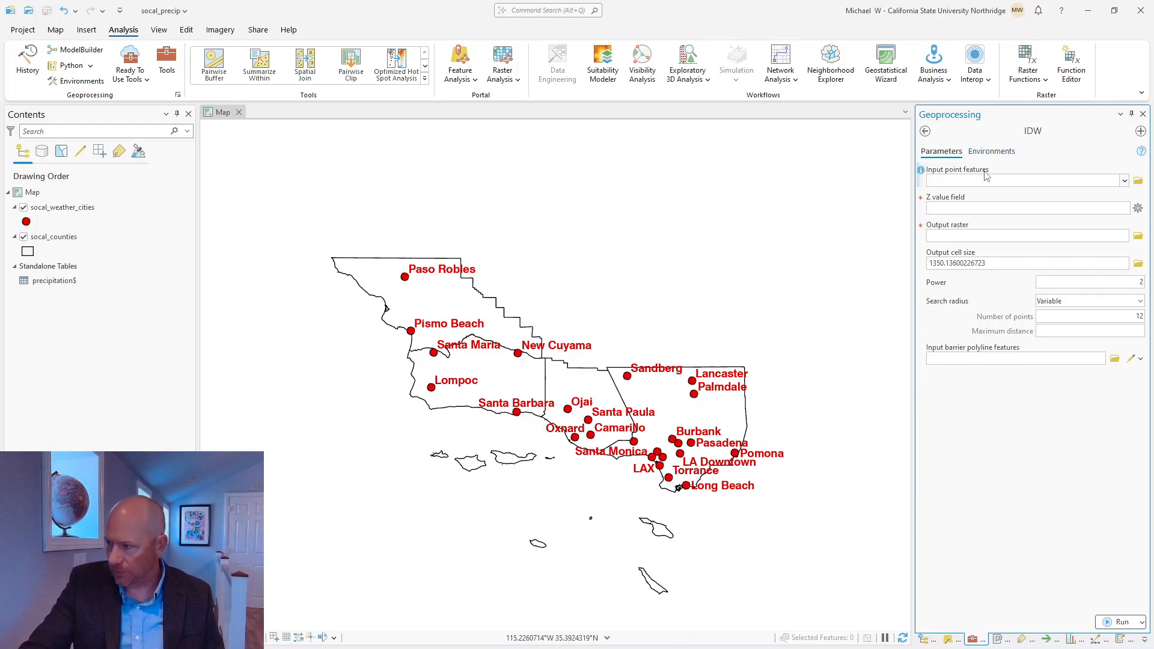
- For the IDW interpolation, use socal_weather_cities as the input point features and Precip_2020 as the Z value field
mouse_move(920, 171)
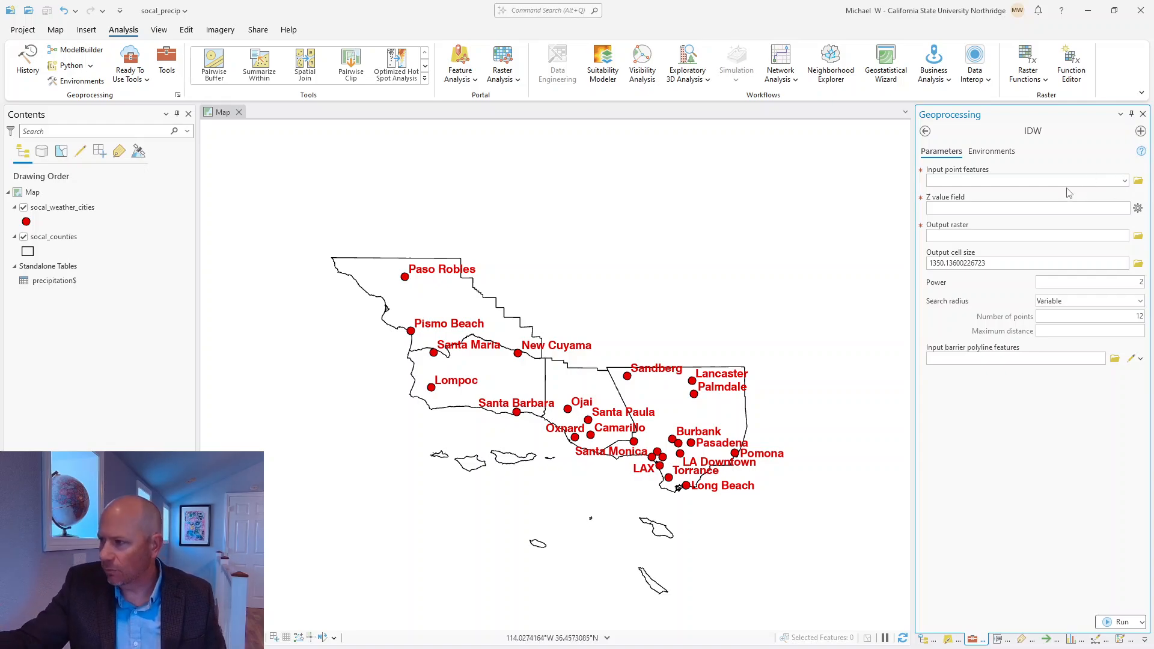
left_click(1125, 181)
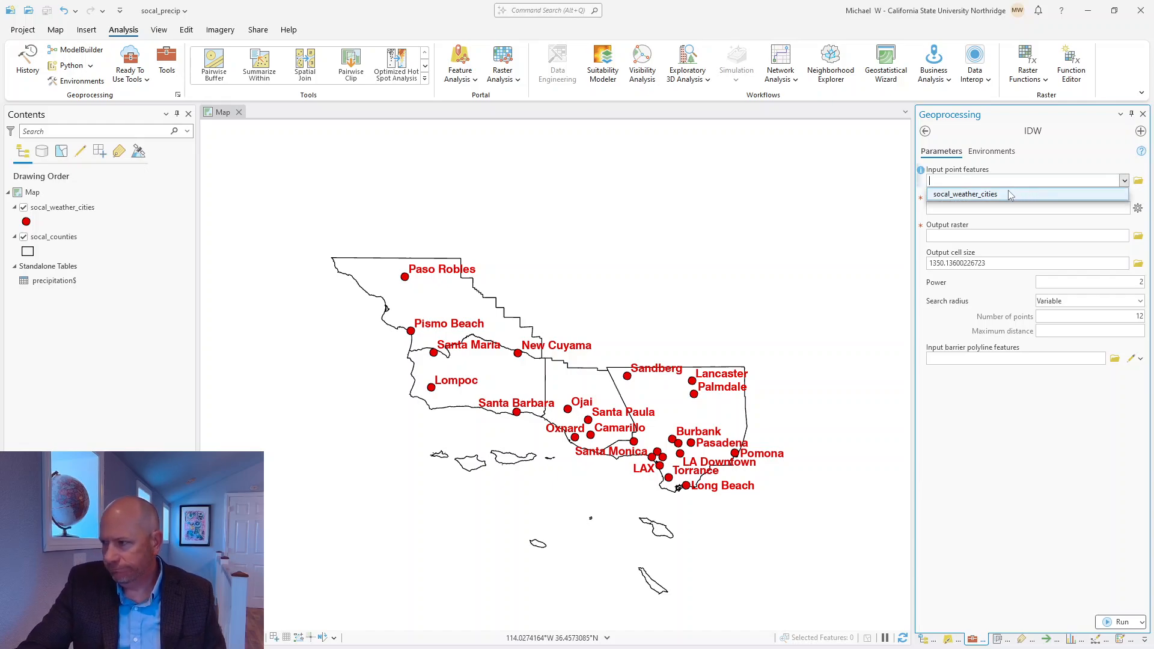
left_click(1009, 194)
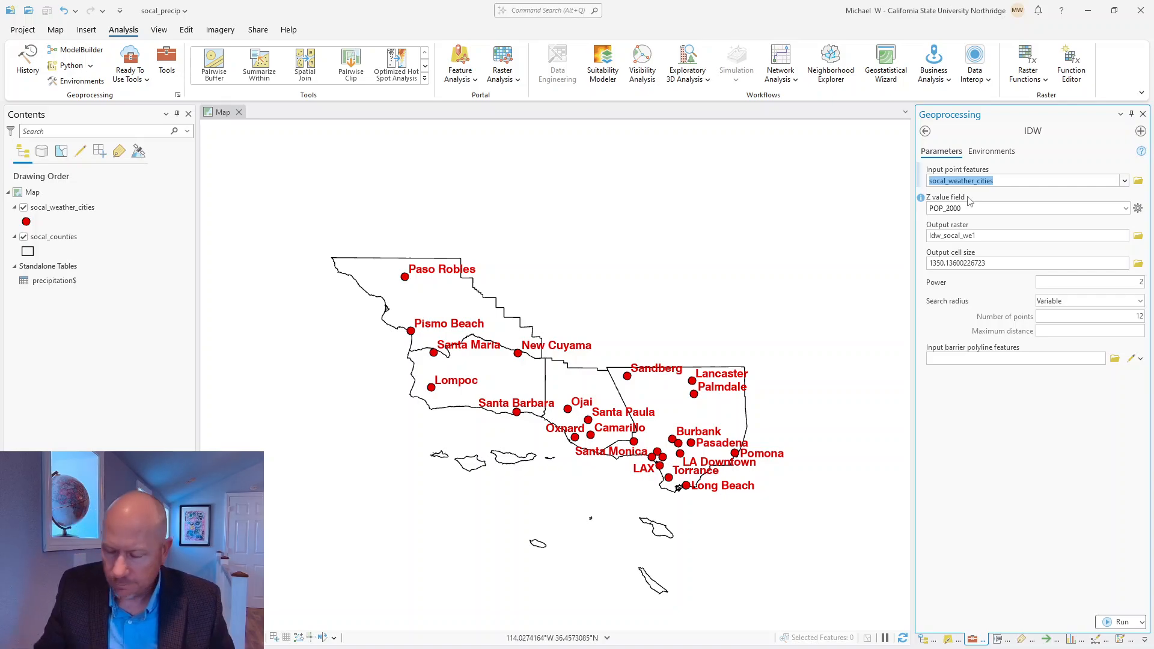
left_click(1125, 209)
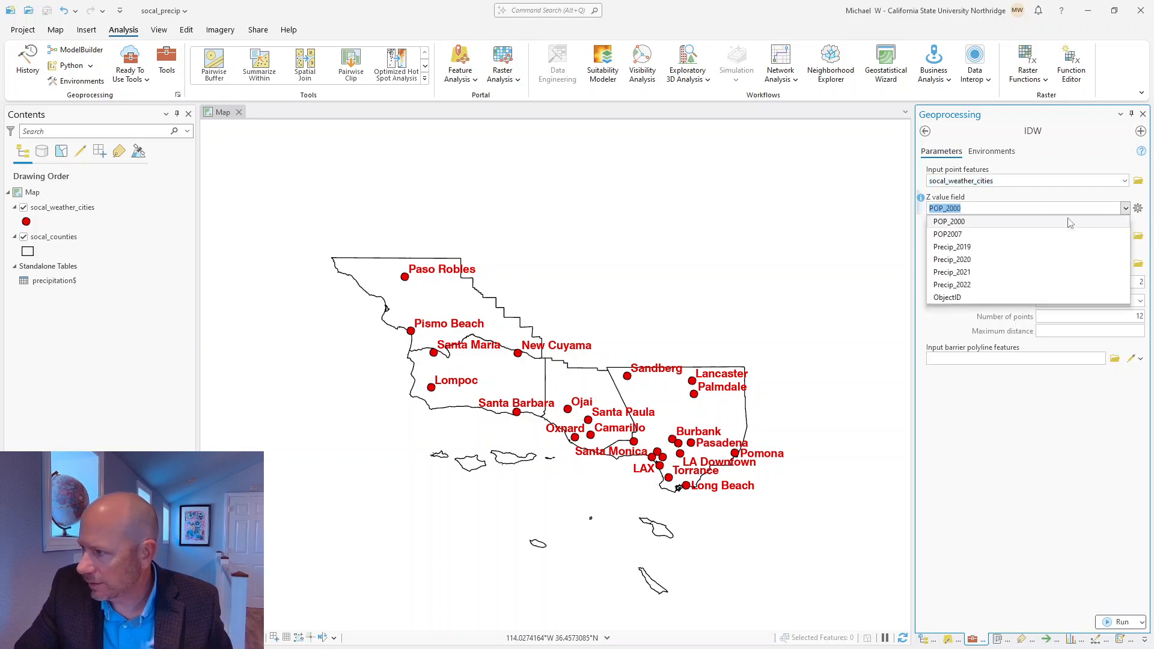
left_click(966, 260)
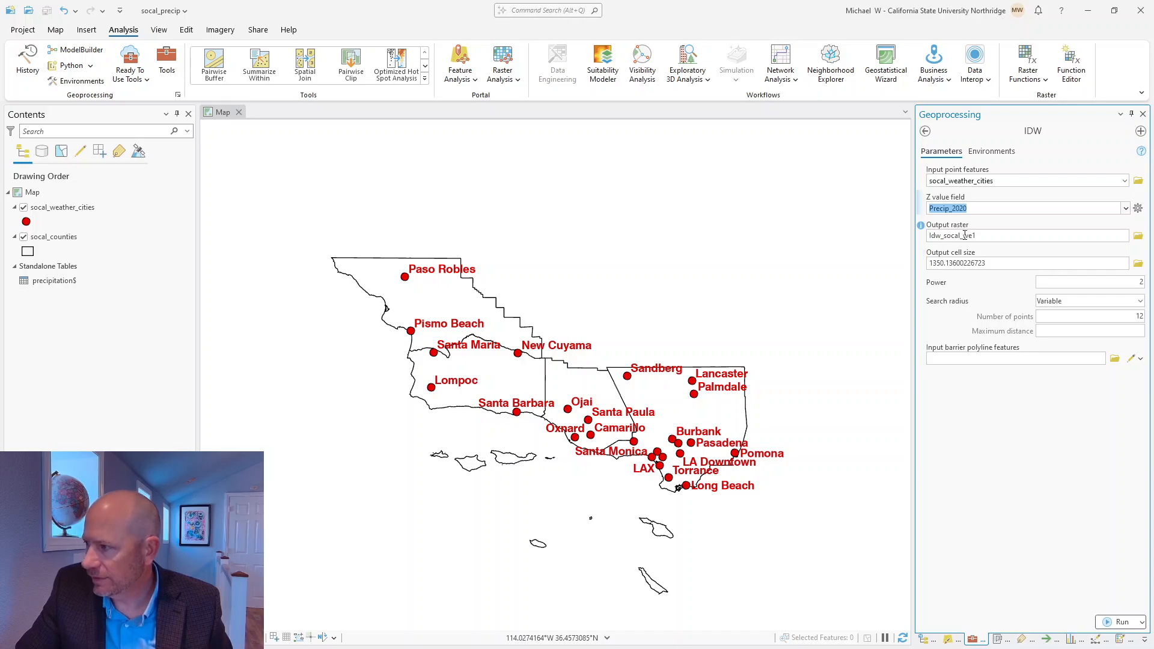
- Name the IDW output raster Idw_2020 in socal_precip.gdb and run the tool
left_click(1000, 236)
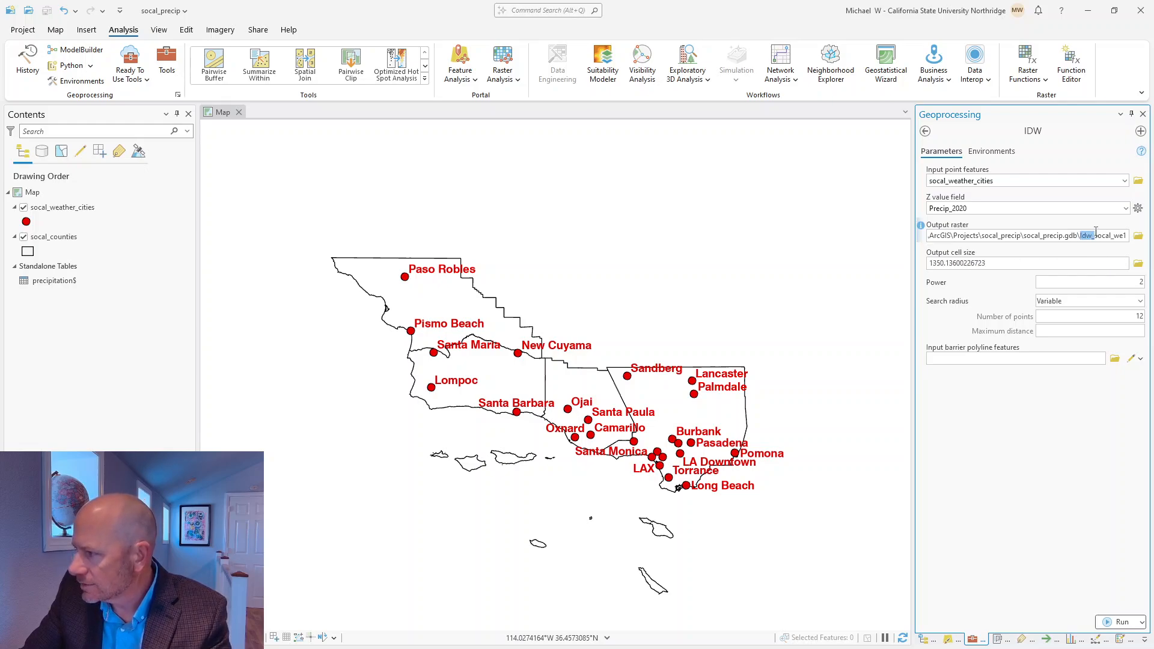
left_click_drag(1094, 236, 1128, 236)
type("2020")
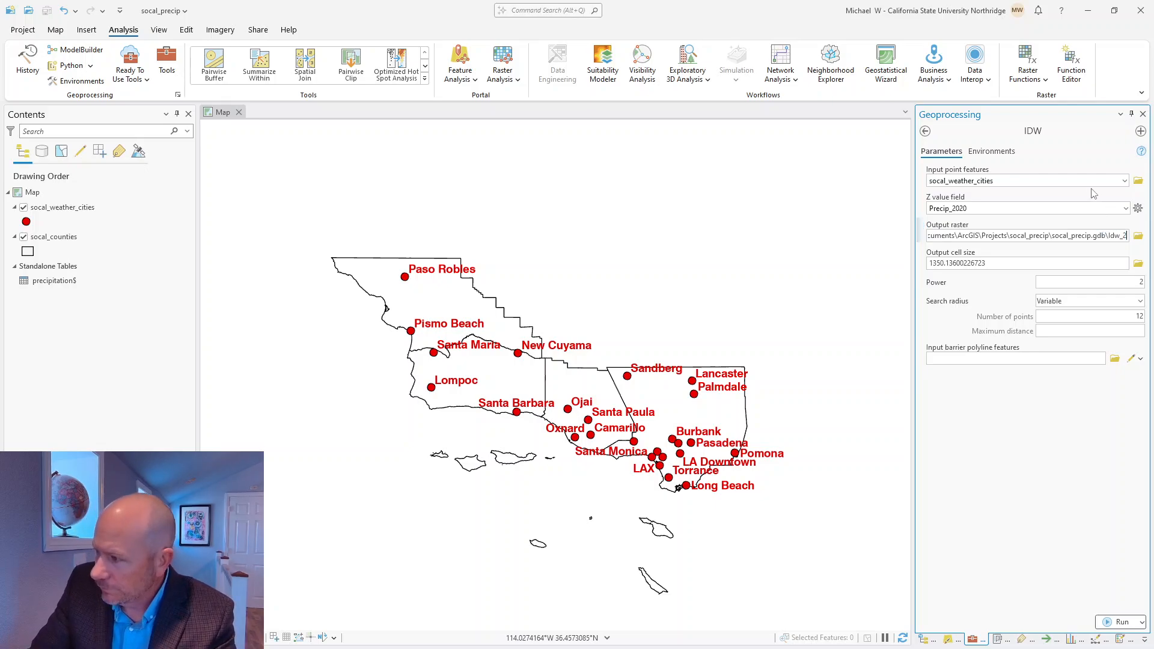
left_click(1052, 248)
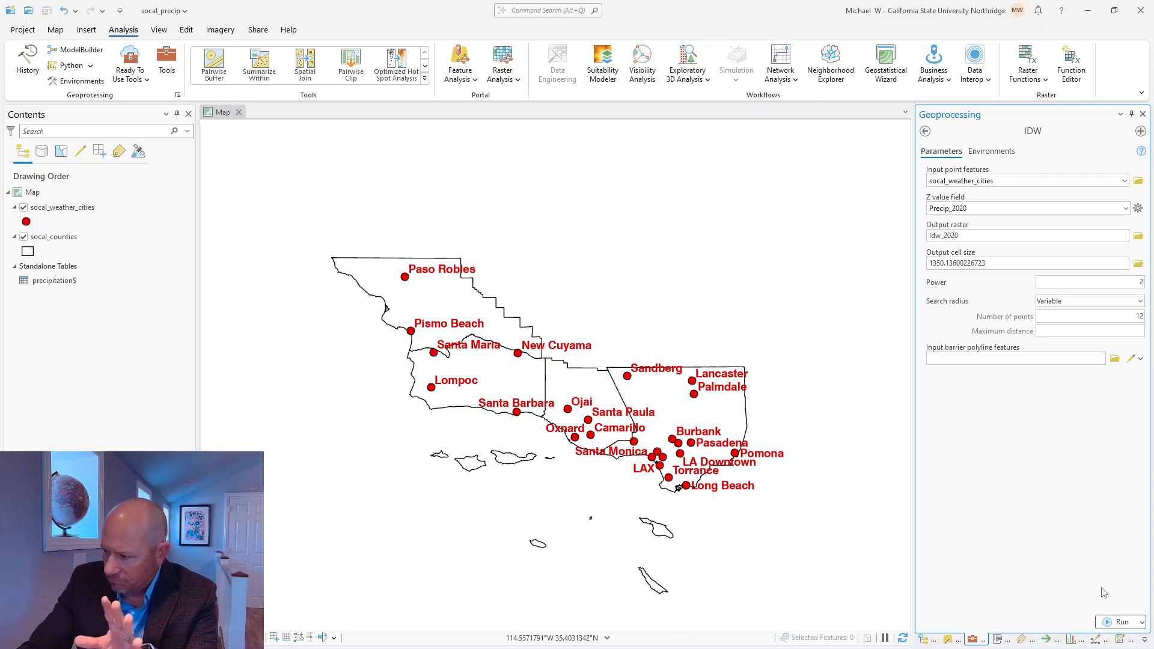
left_click(1120, 622)
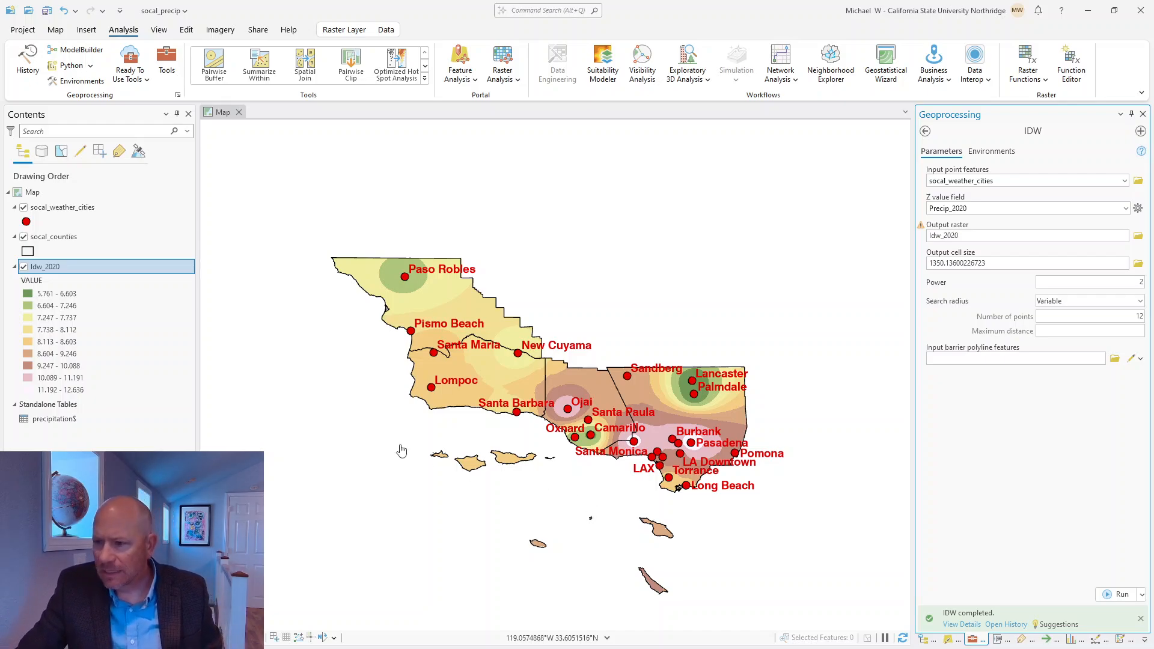
- Apply a dark-to-light blue color scheme to the Idw_2020 raster and reverse its class values so the highest range is listed first
left_click(950, 639)
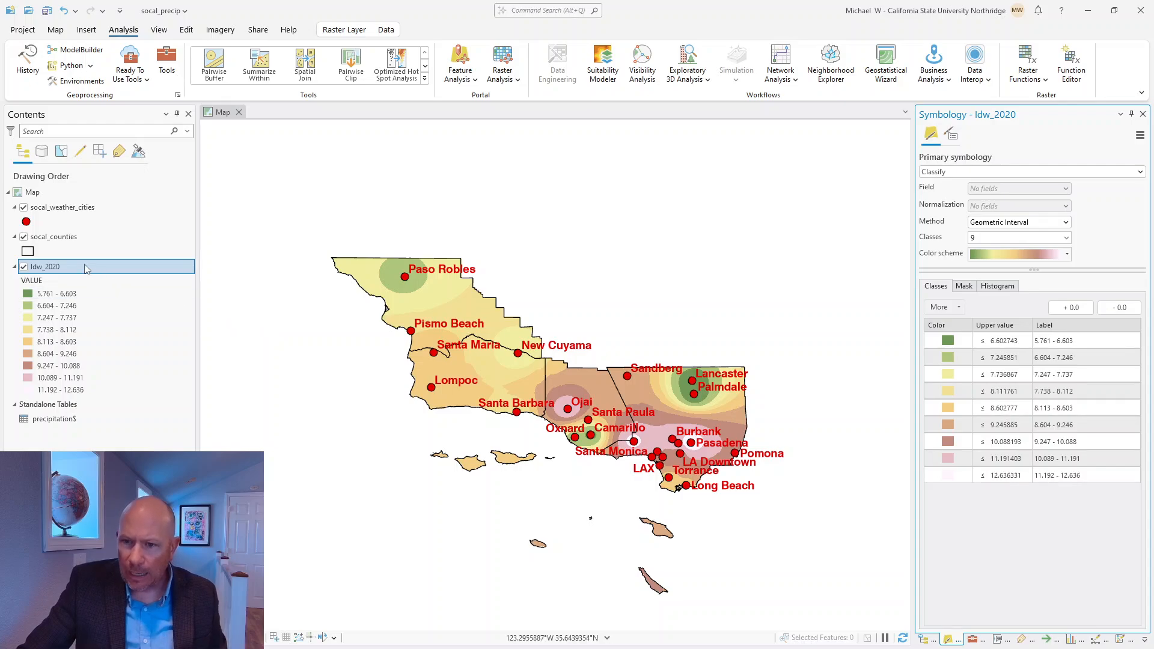
right_click(60, 267)
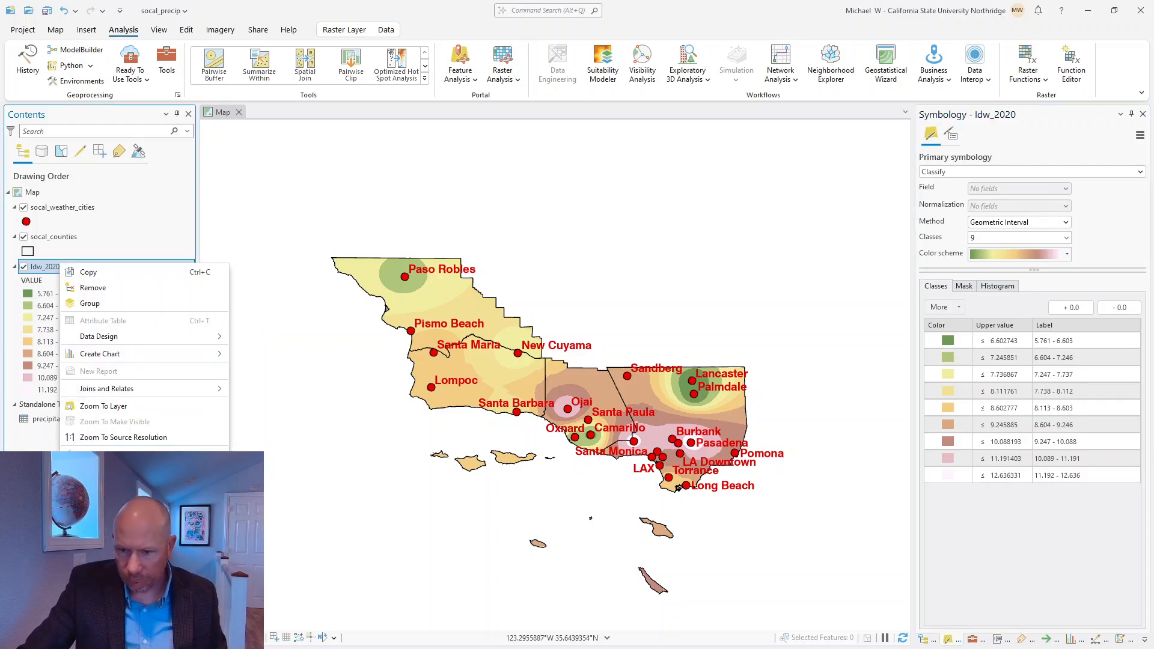
left_click(1067, 319)
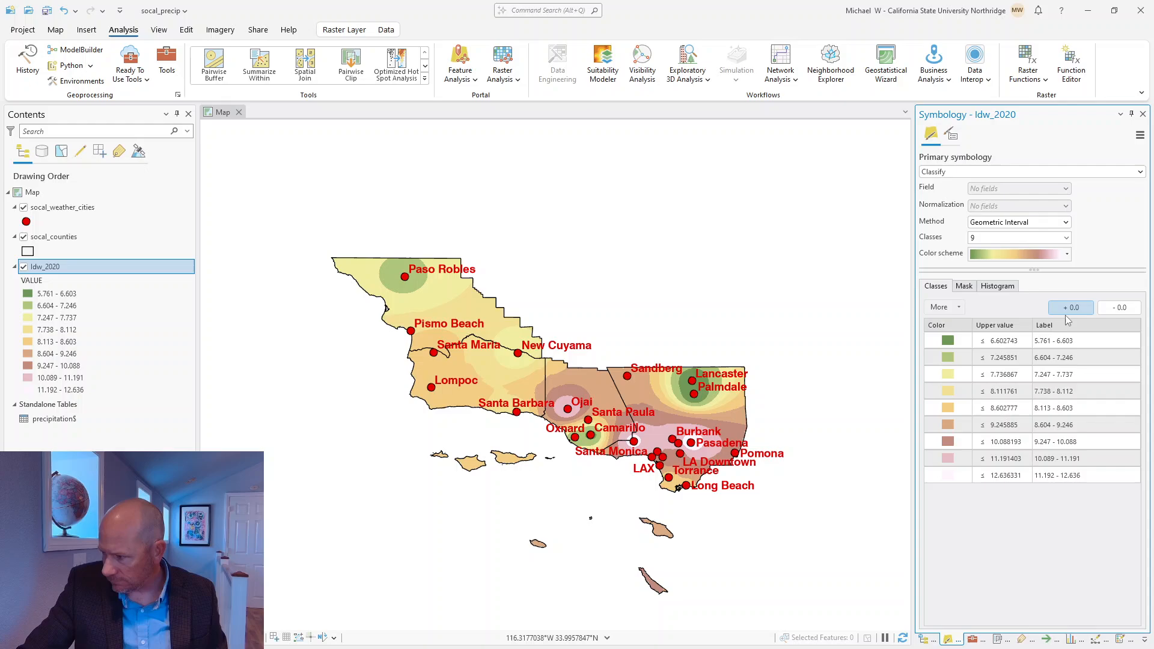
left_click(1066, 254)
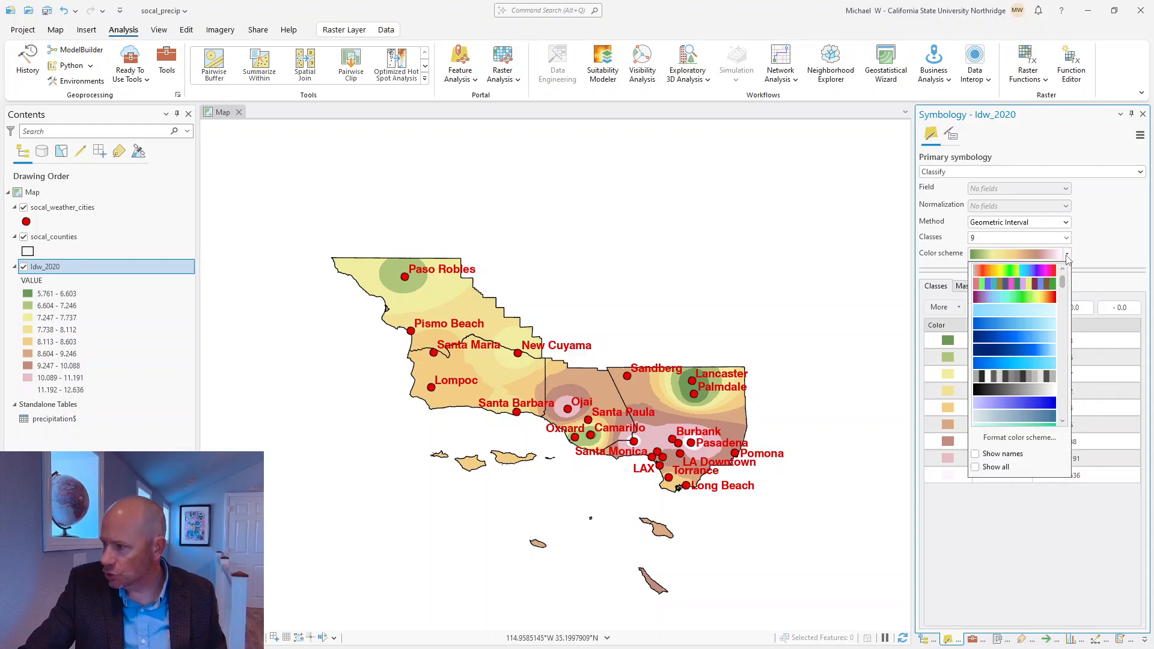
left_click(1023, 338)
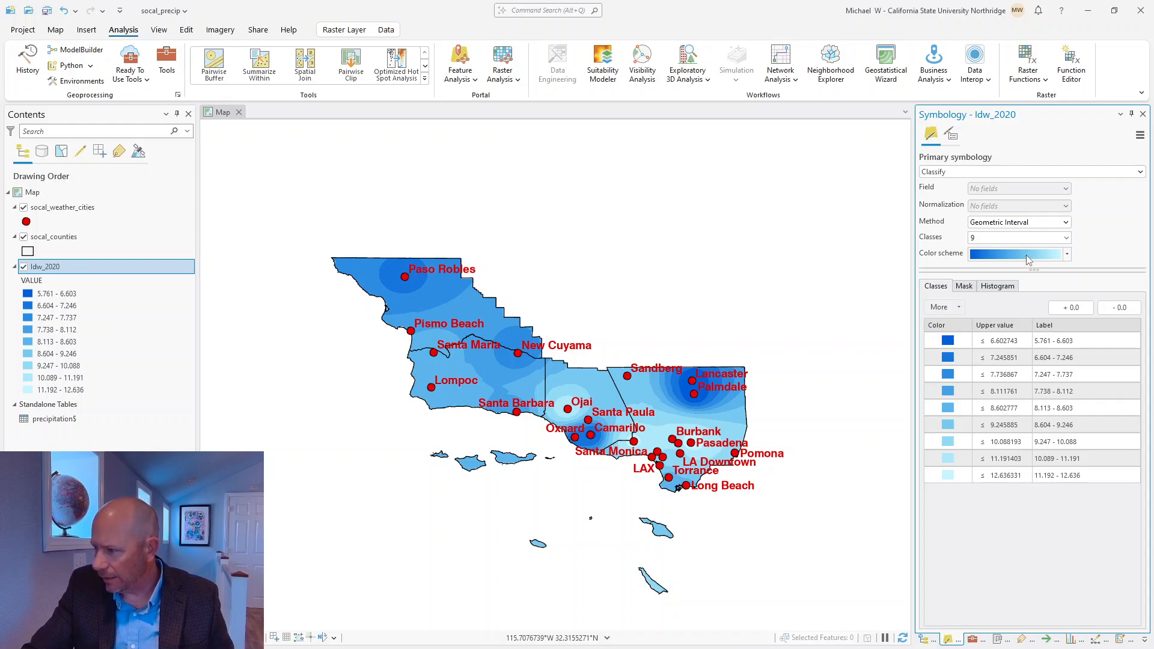
left_click(963, 310)
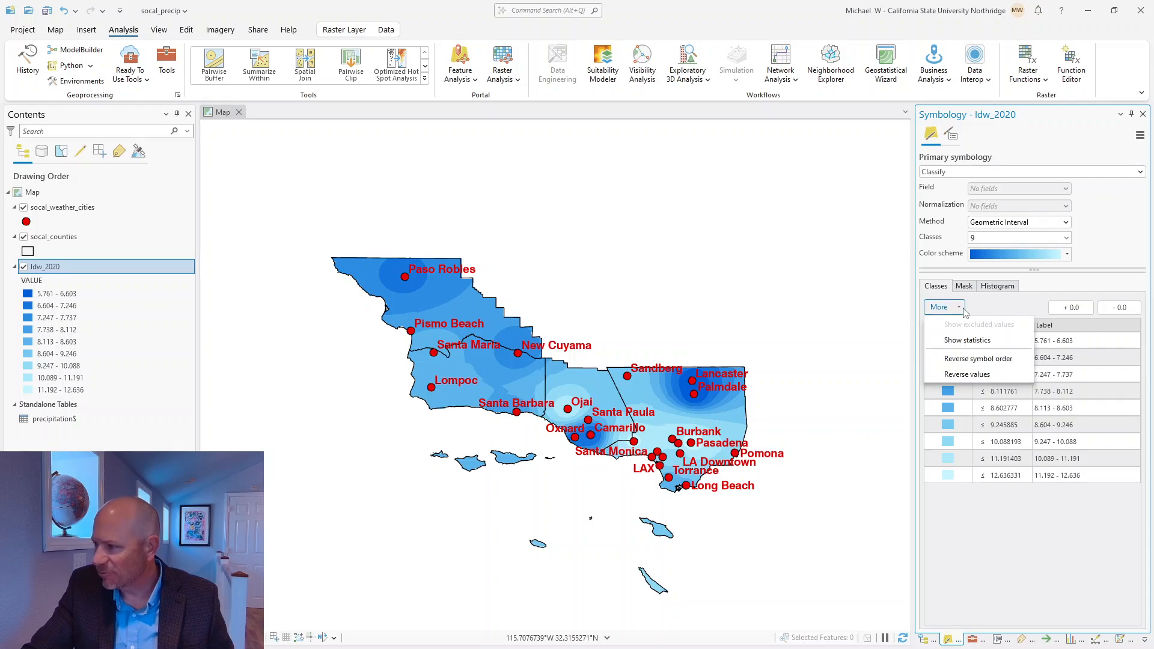
left_click(978, 358)
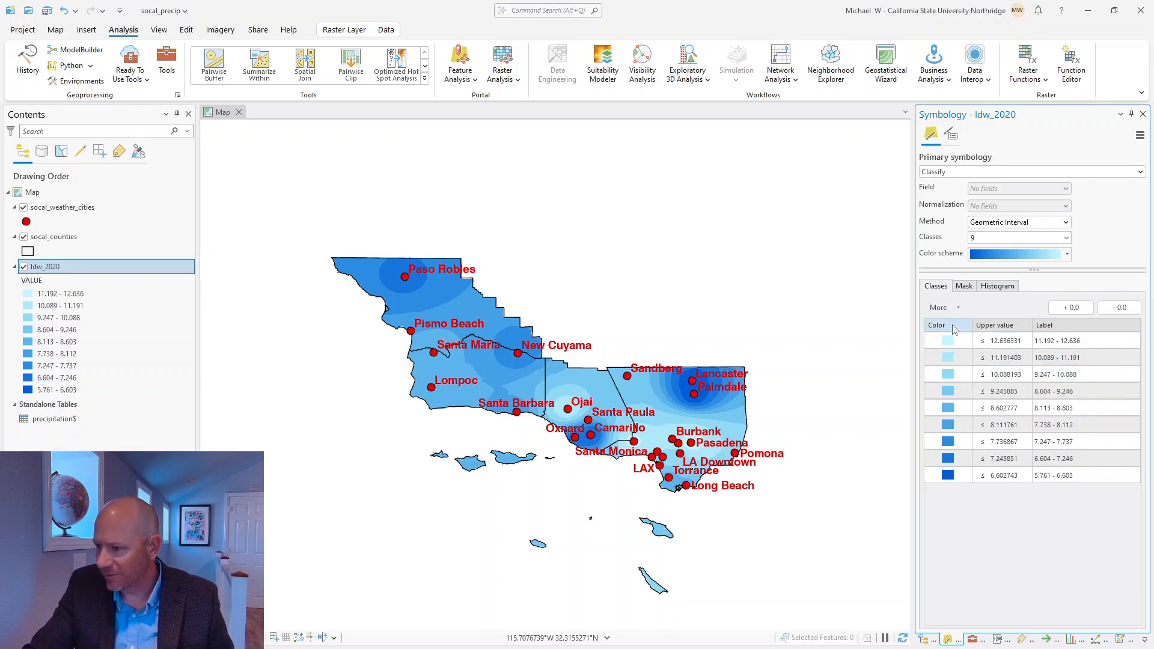
left_click(962, 307)
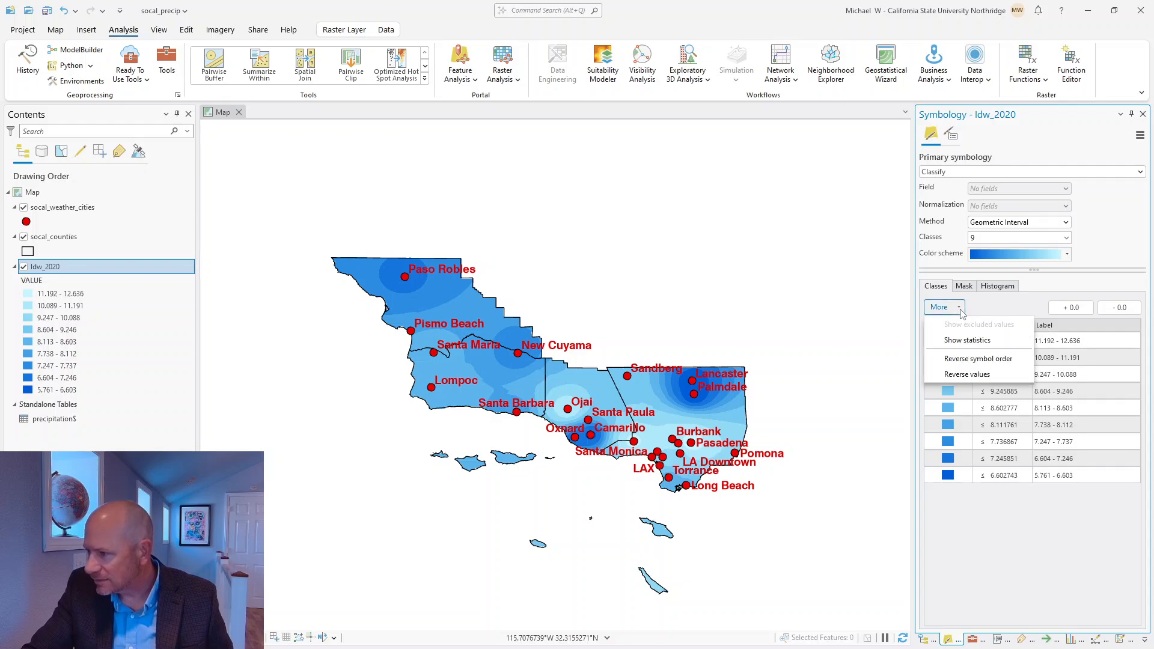
left_click(1001, 307)
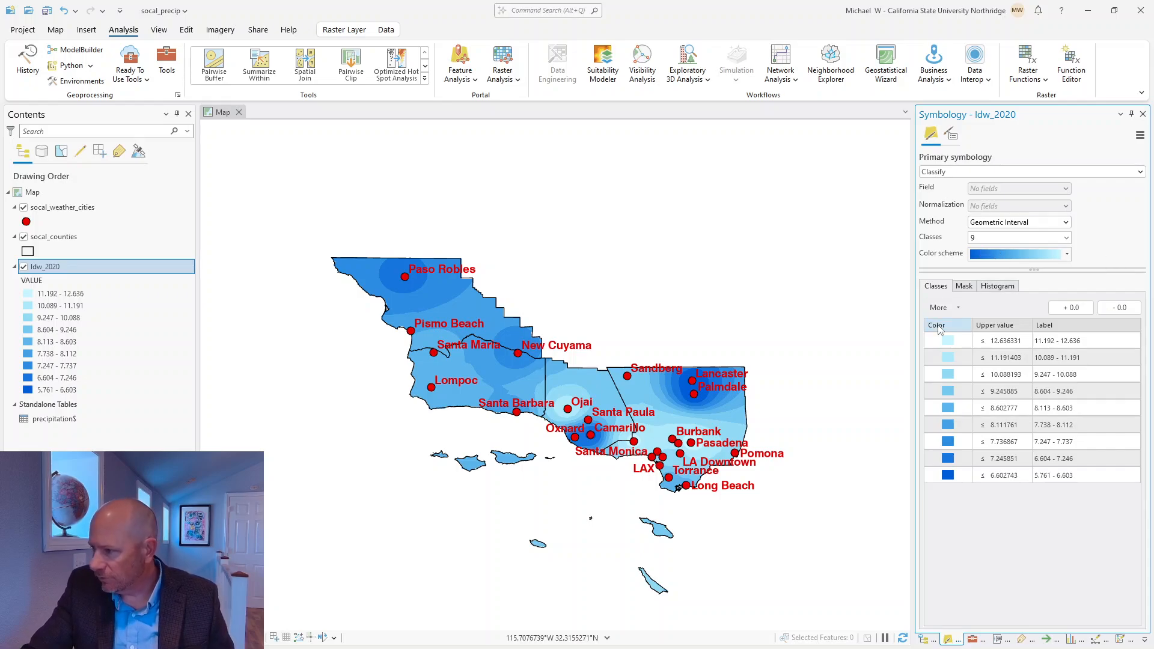
left_click(946, 341)
right_click(947, 342)
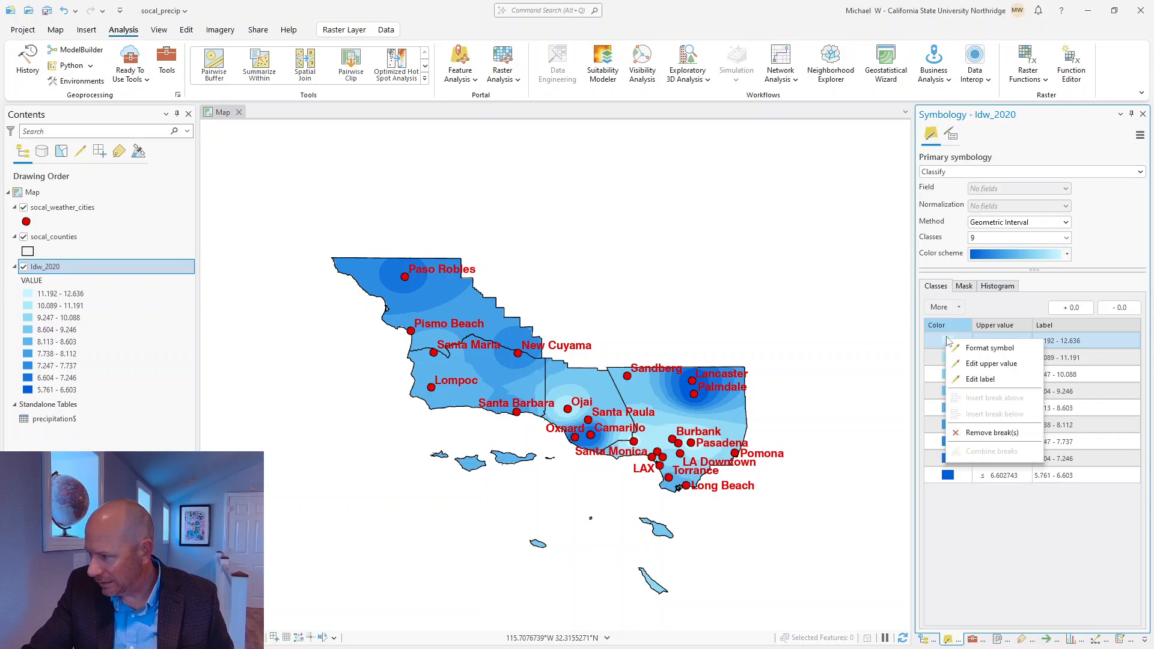
left_click(1024, 568)
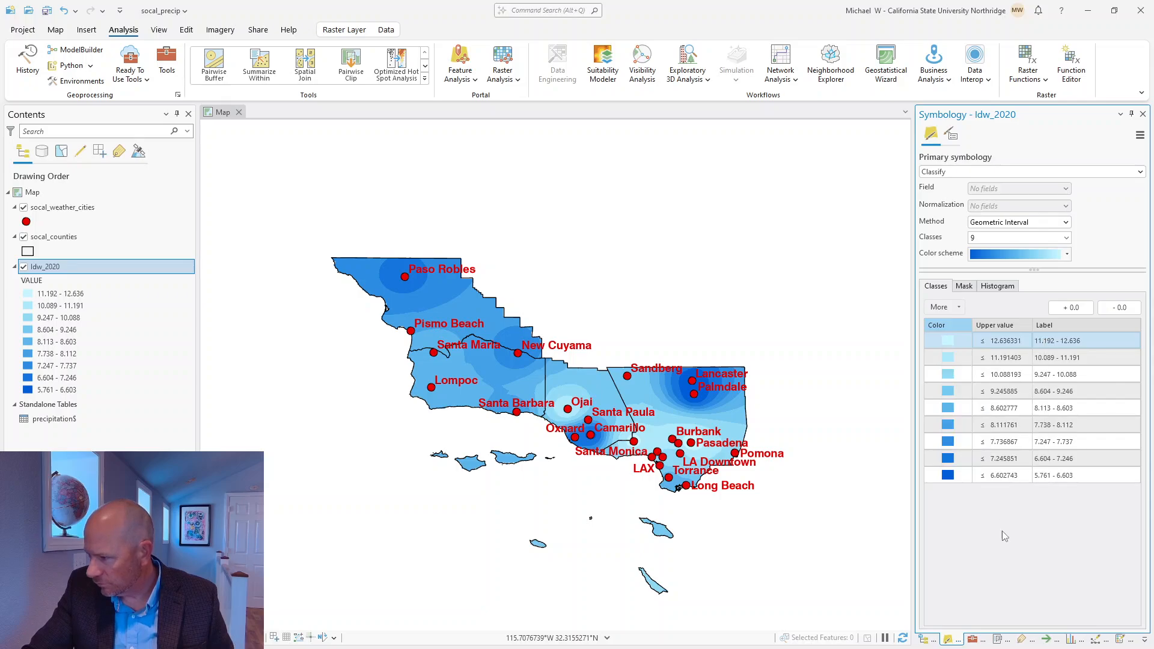
- Reverse the symbol order of the Idw_2020 classes so dark blue represents the highest precipitation, and save the project
left_click(961, 309)
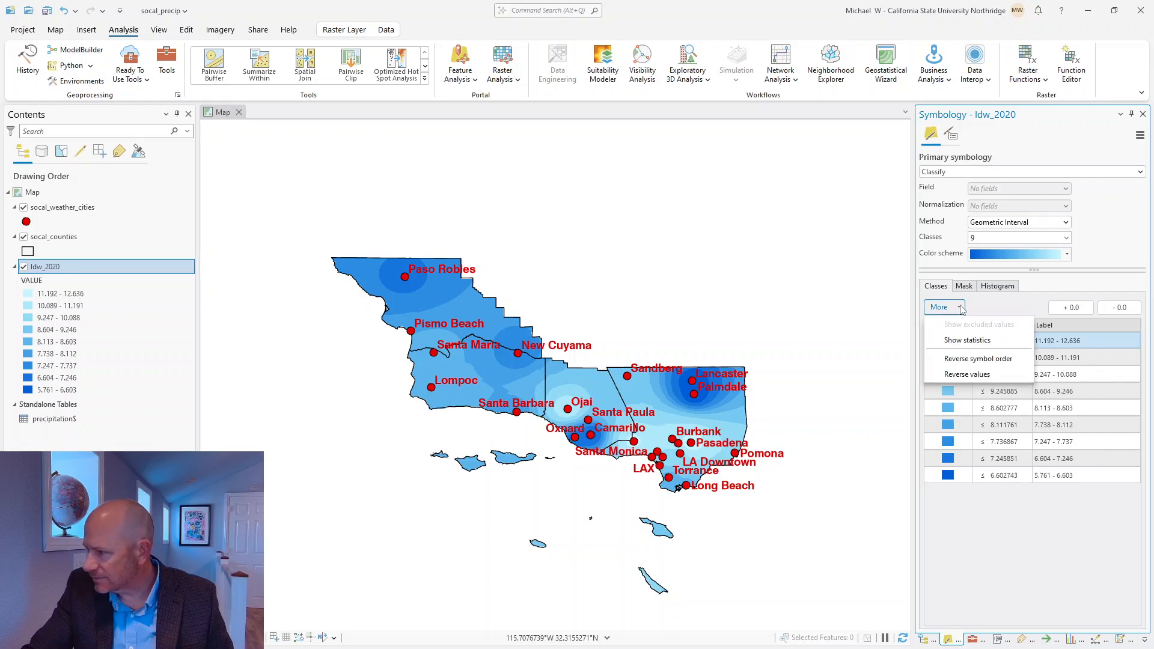
left_click(969, 358)
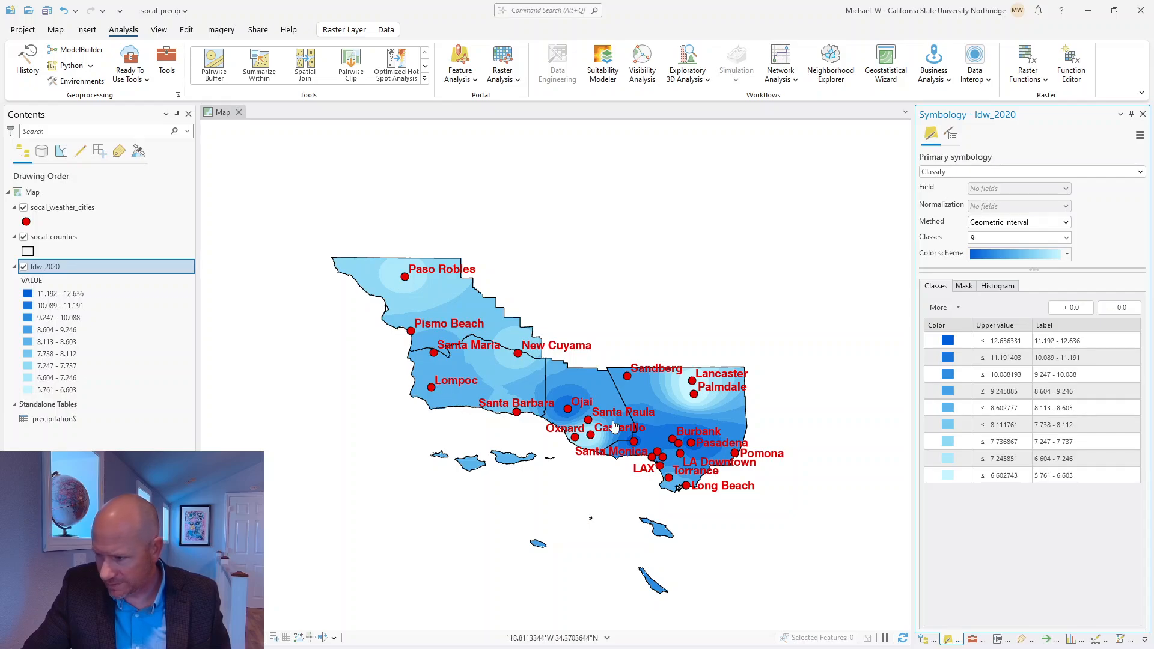
scroll(577, 432, "up", 5)
scroll(577, 431, "up", 3)
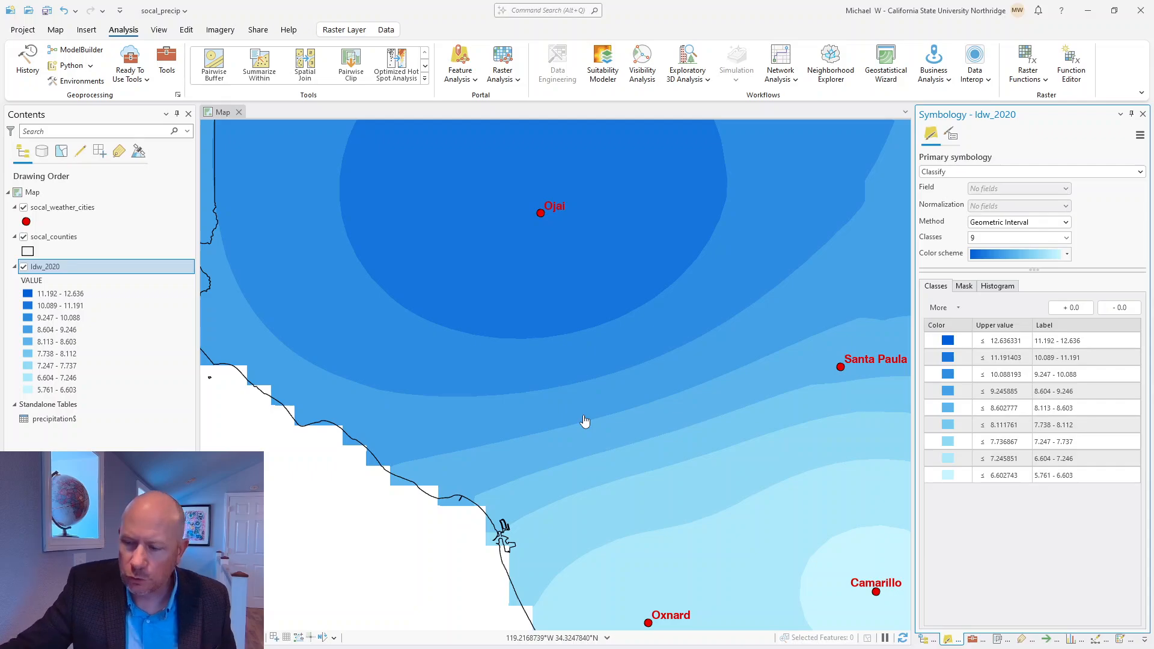
scroll(588, 409, "down", 5)
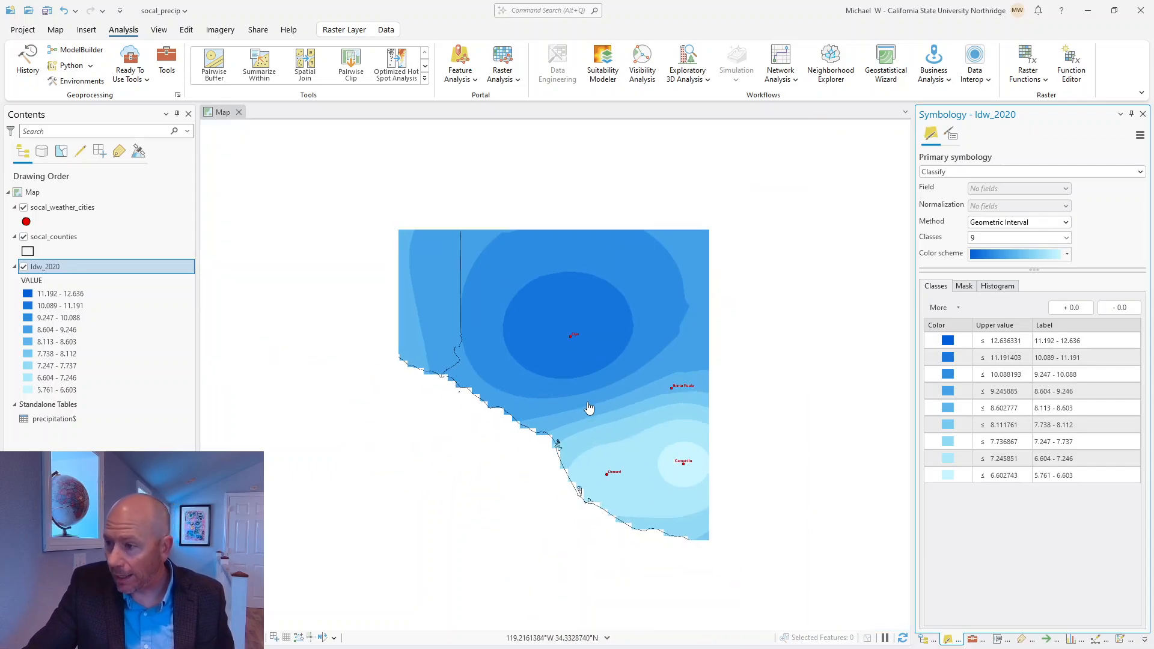
scroll(589, 408, "down", 3)
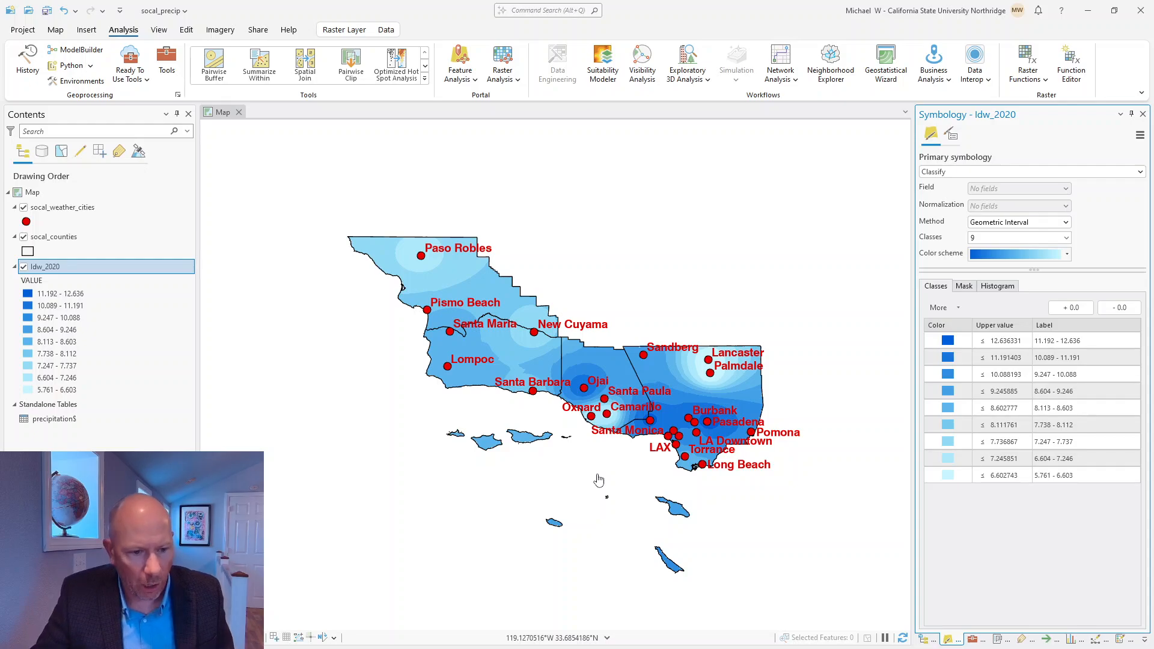
left_click(47, 10)
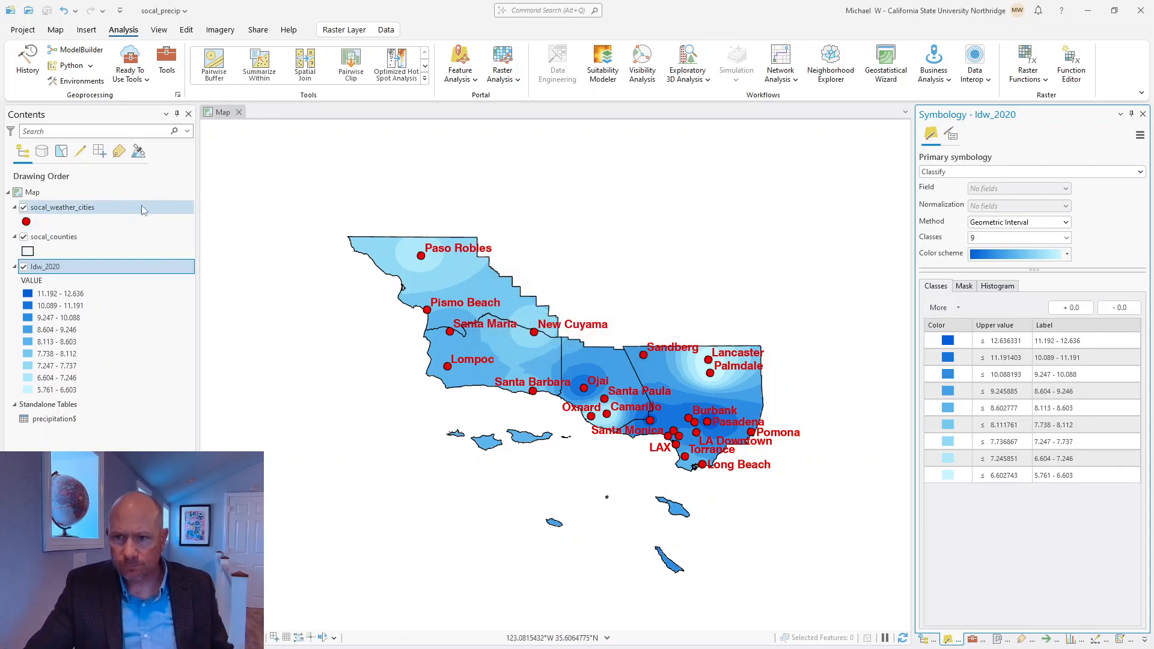
- Rename the map to 2020 in its map properties
right_click(35, 197)
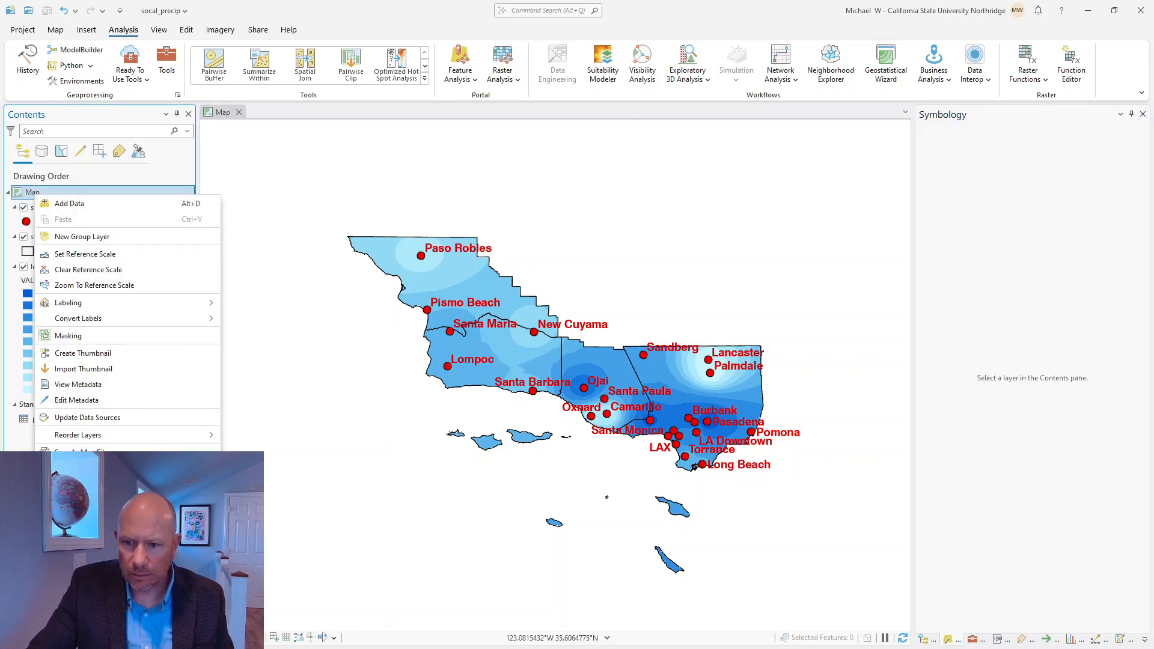
left_click(114, 469)
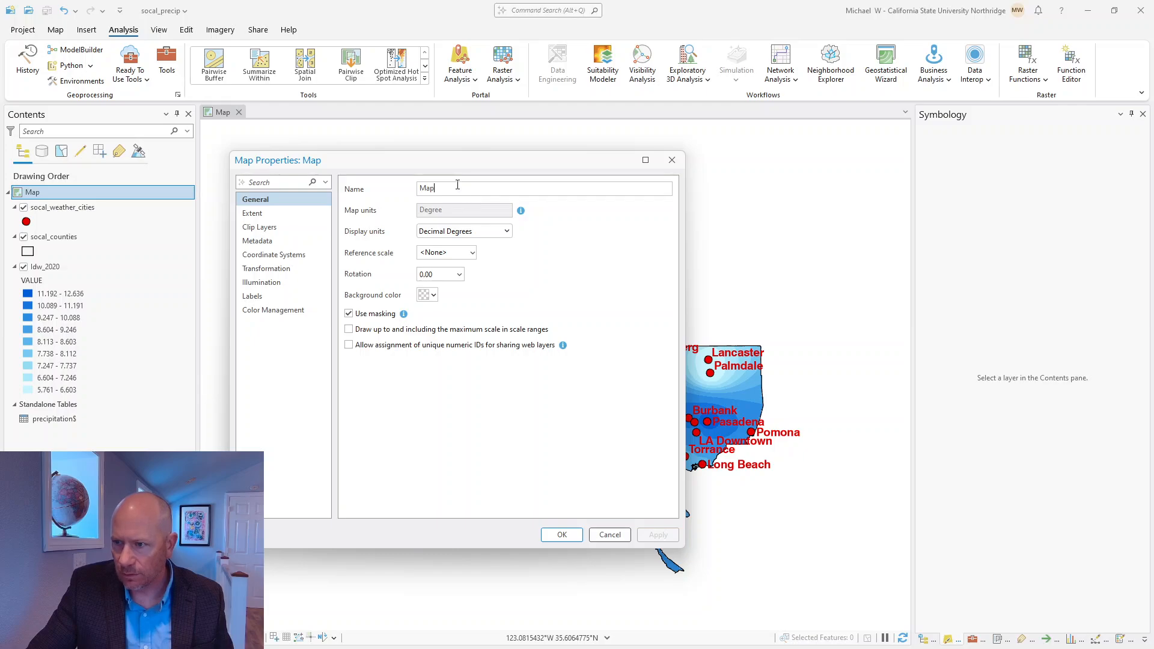
type("2020")
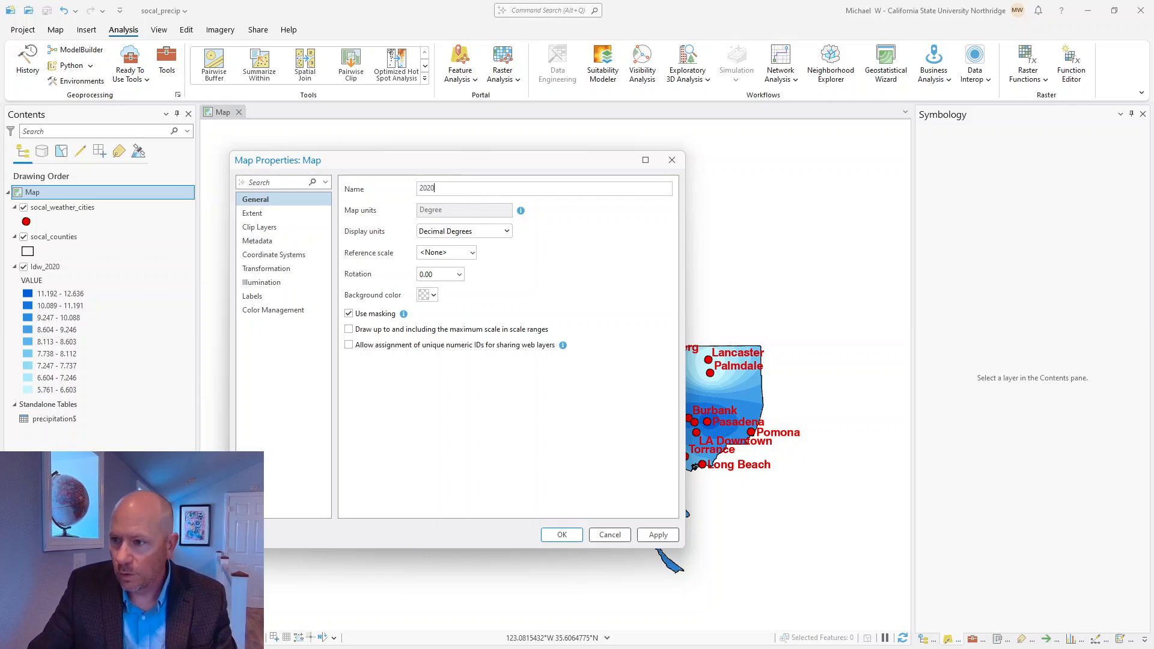
left_click(561, 535)
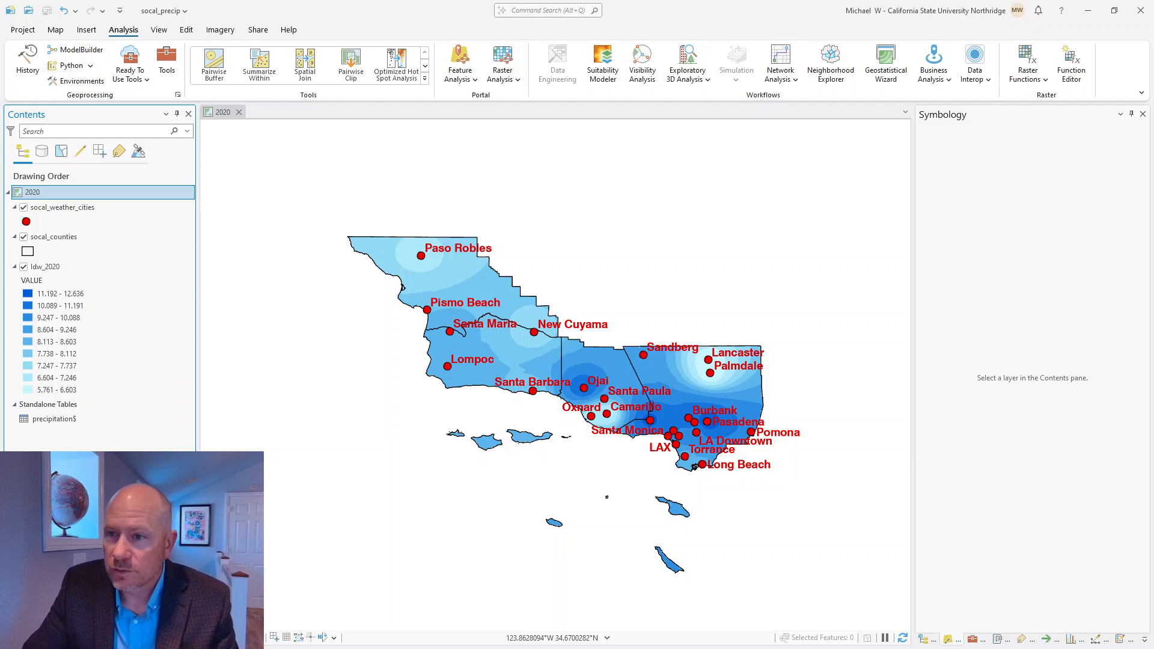
- Open the Kriging interpolation tool with socal_weather_cities as the input points and Precip_2020 as the Z value field
left_click(167, 60)
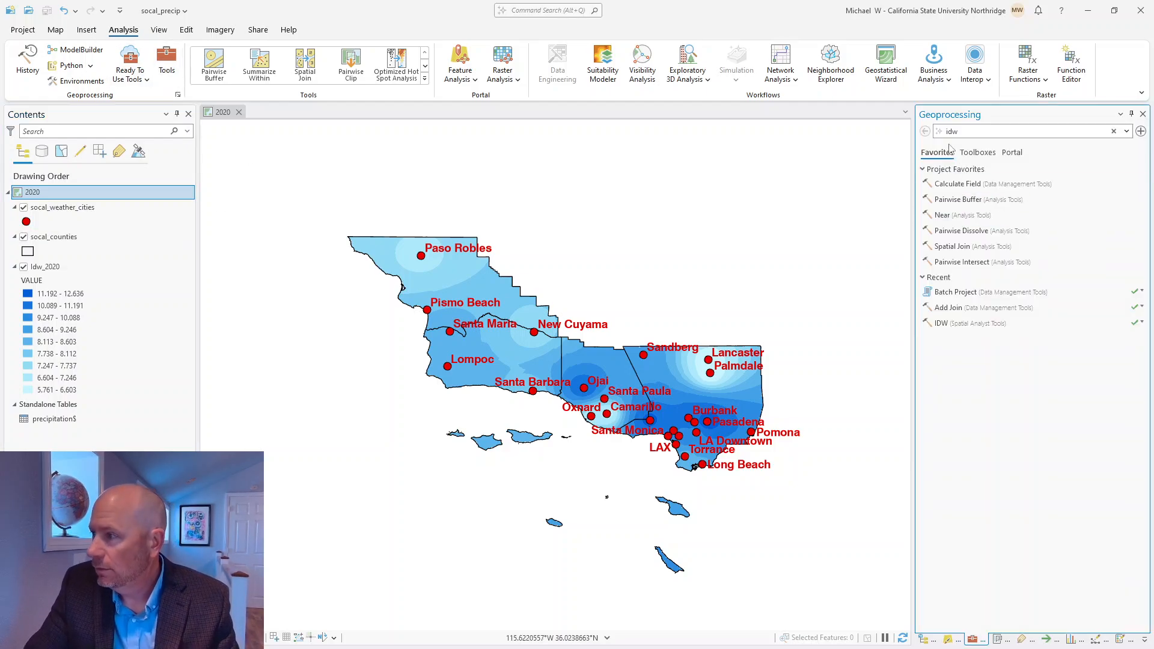
type("krig")
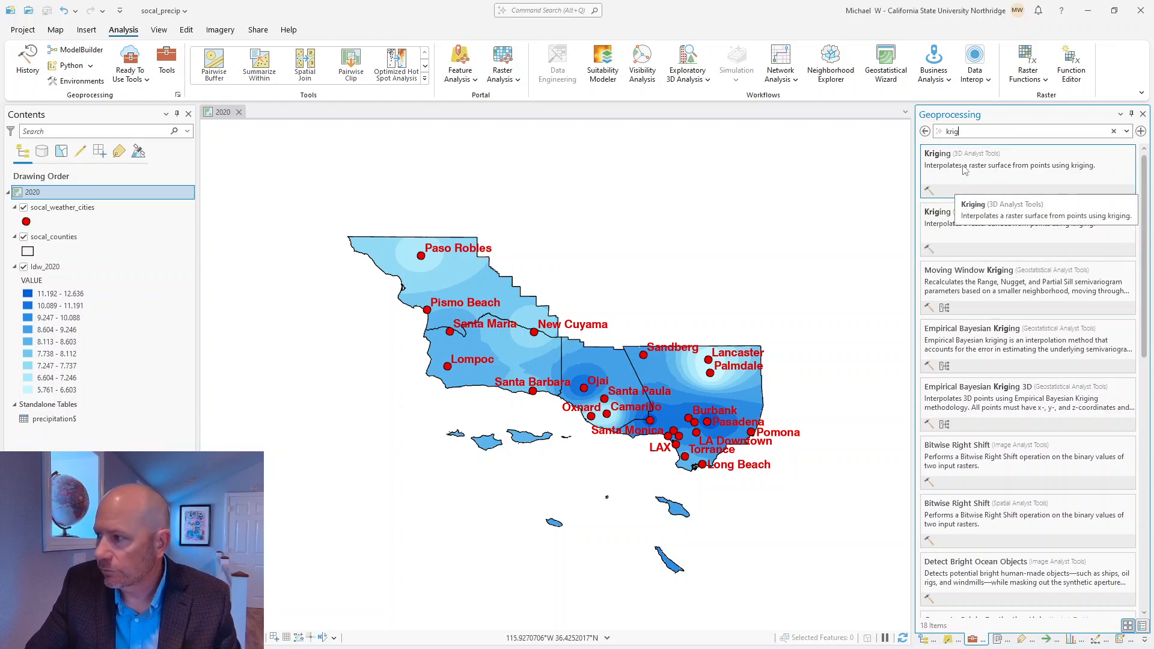
left_click(979, 233)
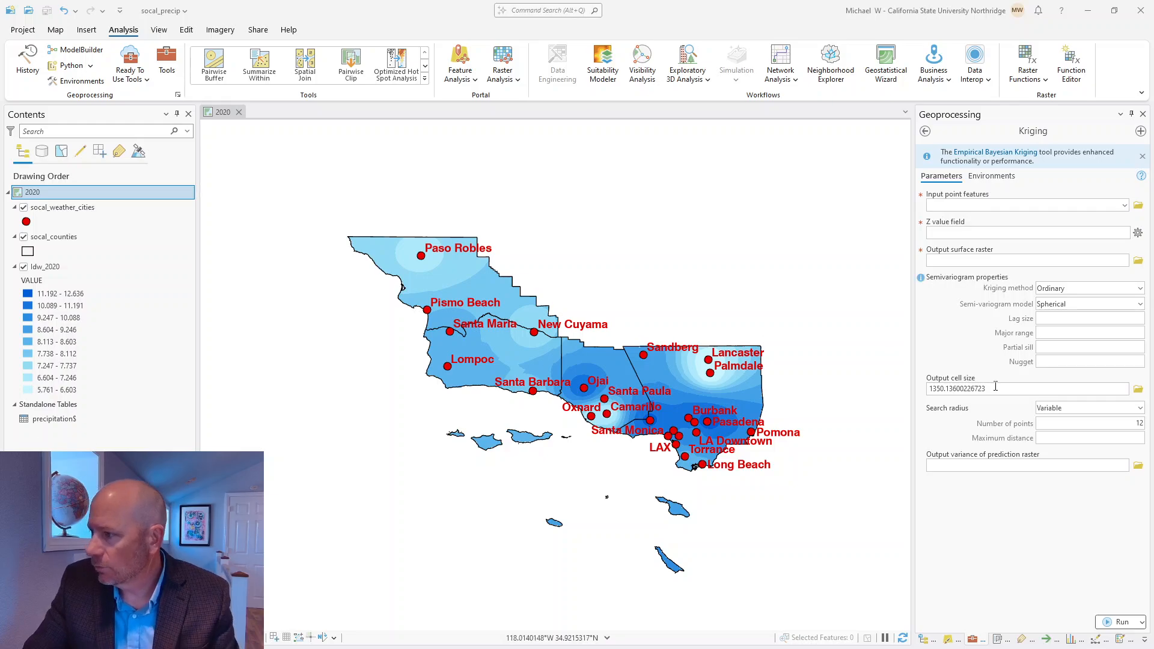
left_click(1125, 206)
left_click(1036, 217)
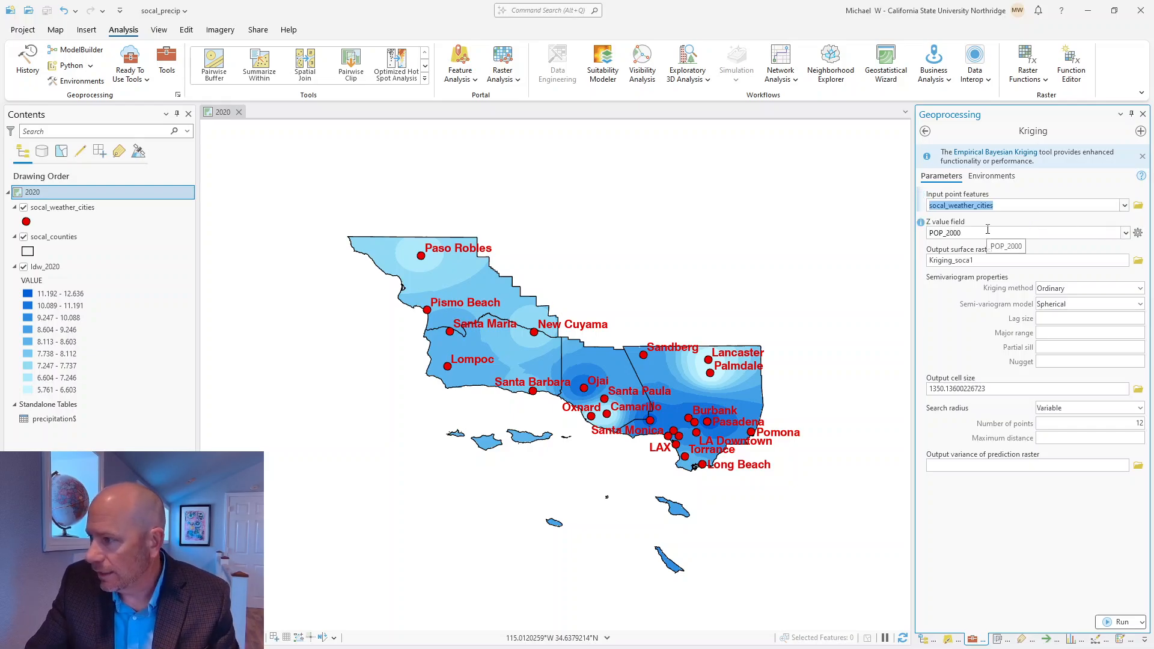
left_click(1125, 235)
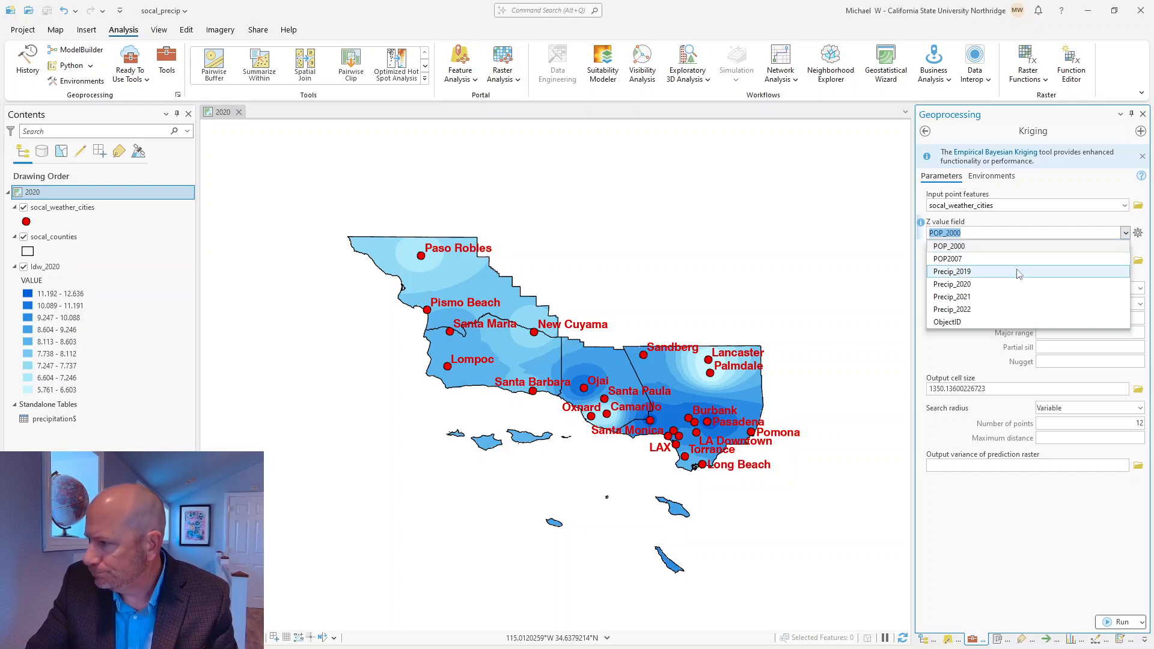
left_click(1013, 283)
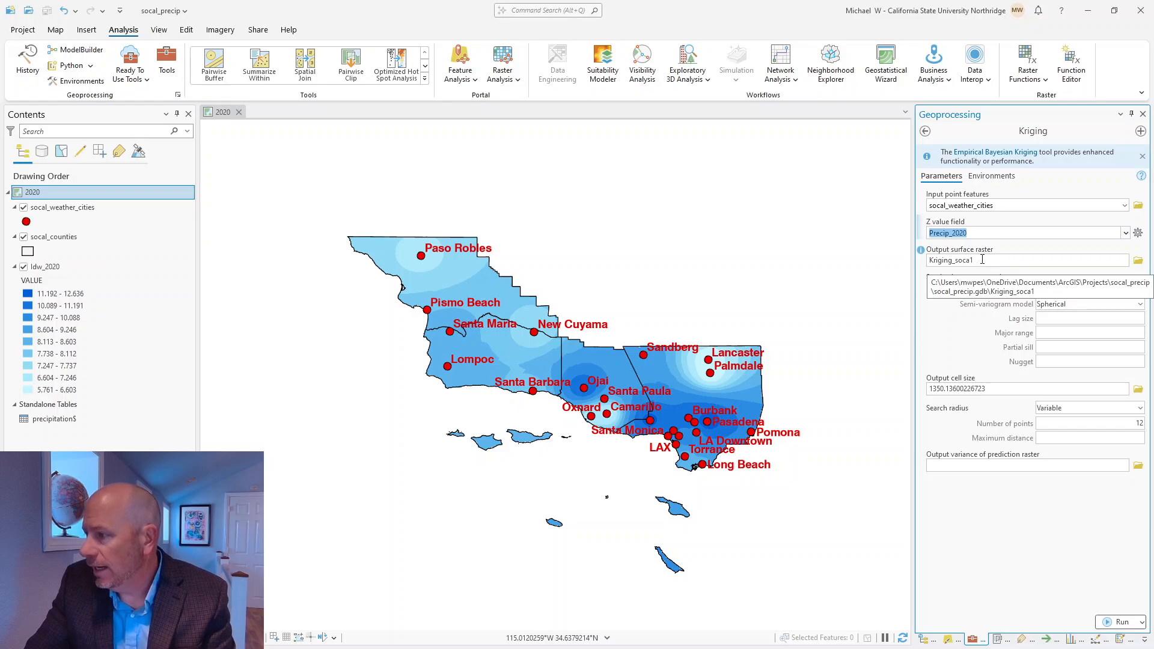
- Name the Kriging output surface raster Kriging_2020 in socal_precip.gdb and run the tool
left_click(982, 259)
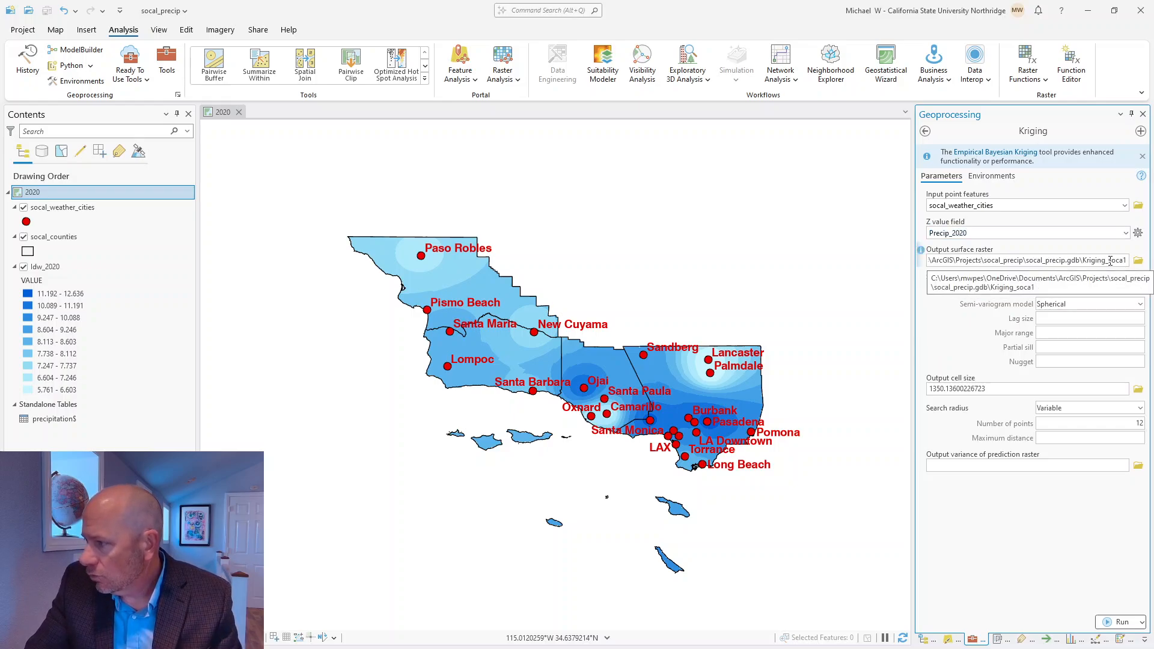
left_click_drag(1109, 261, 1127, 260)
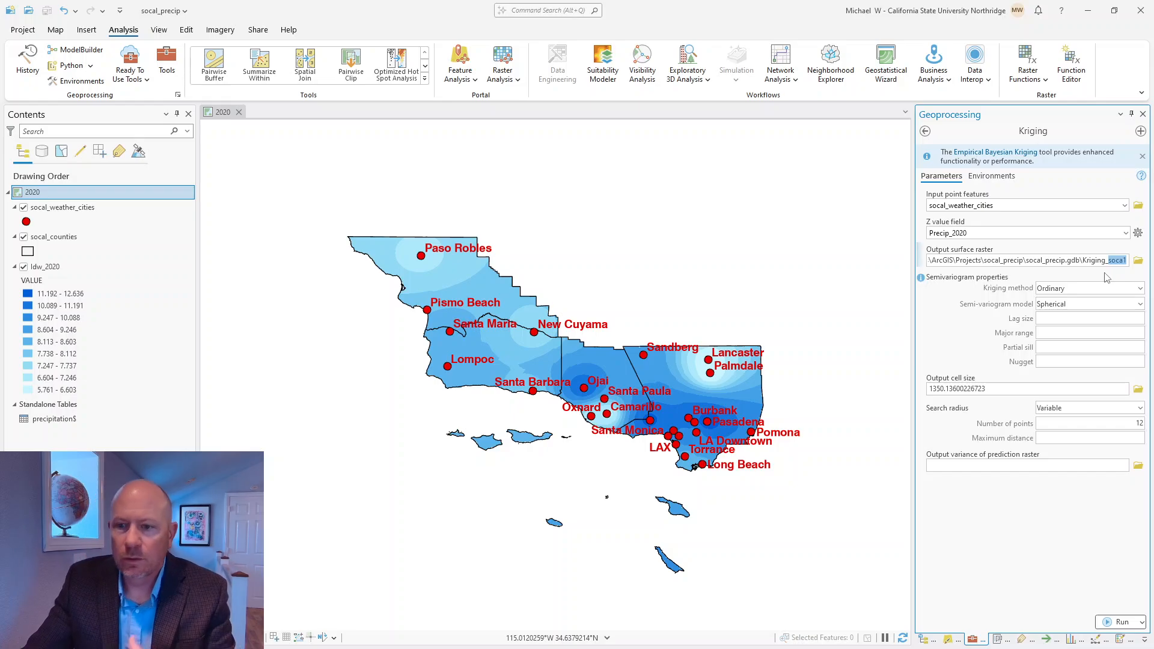
type("2020")
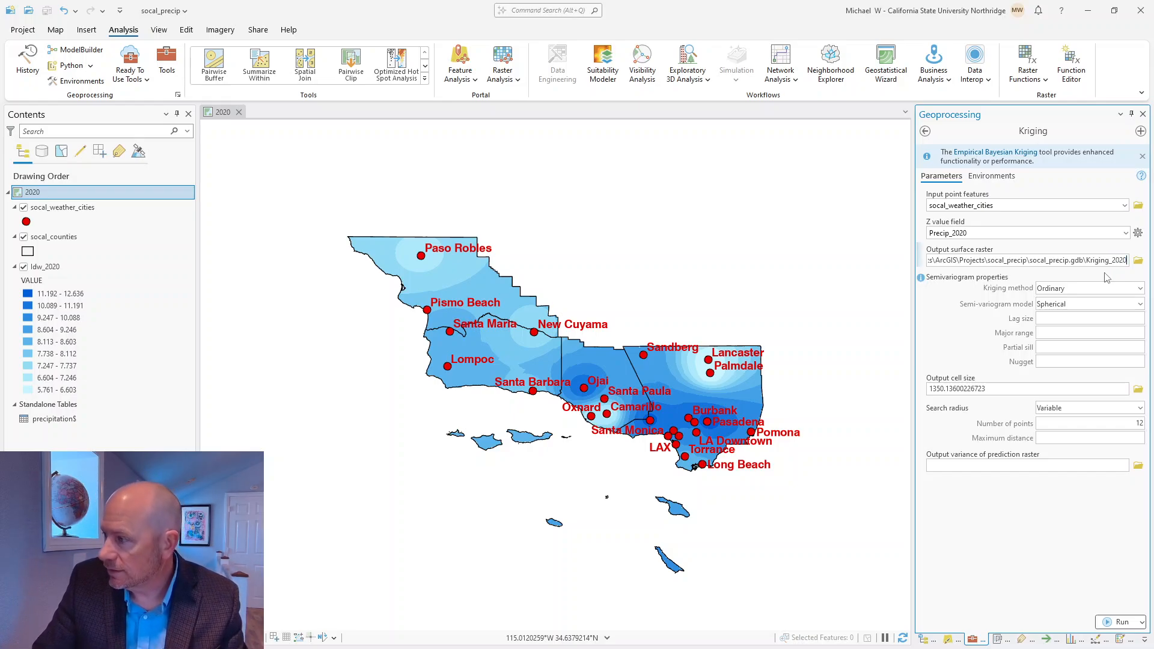
left_click(944, 338)
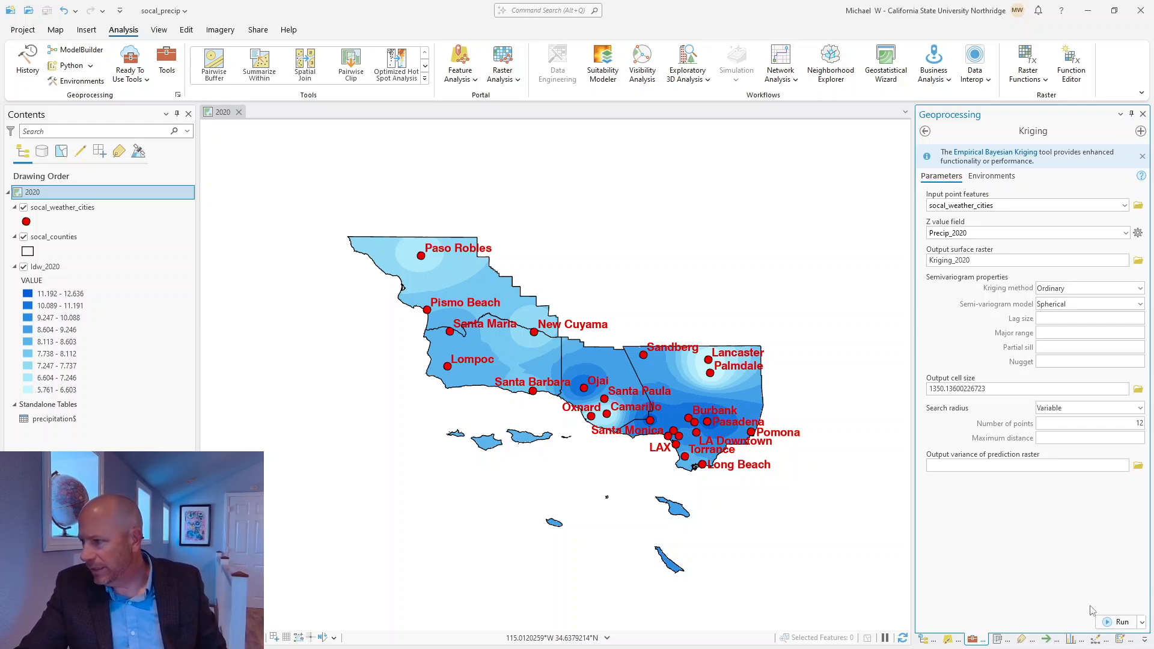
left_click(1117, 622)
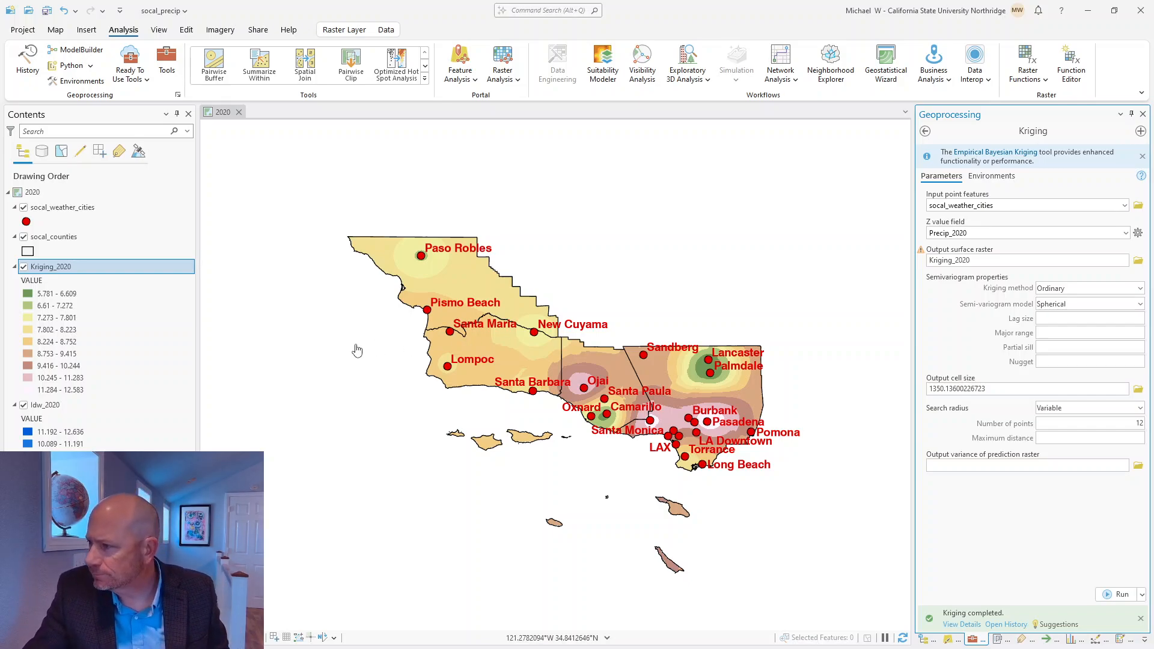
- Apply a light-to-dark teal color scheme to the Kriging_2020 raster so the darkest shade represents the highest precipitation
left_click(950, 639)
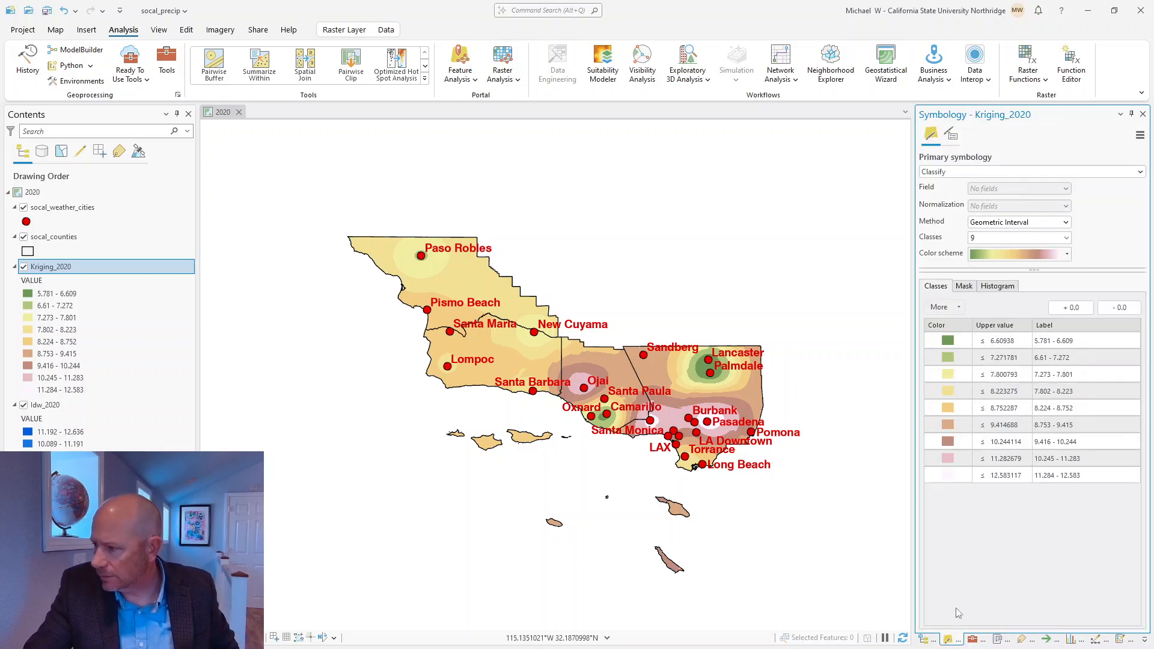
left_click(1067, 255)
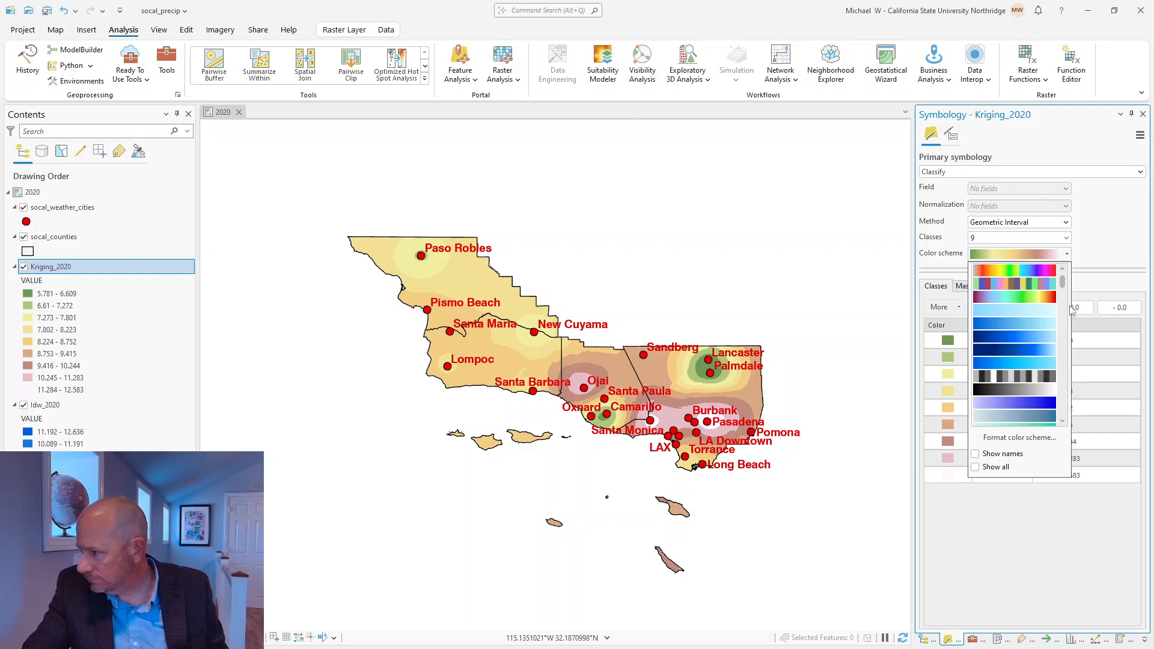
left_click_drag(1062, 284, 1063, 290)
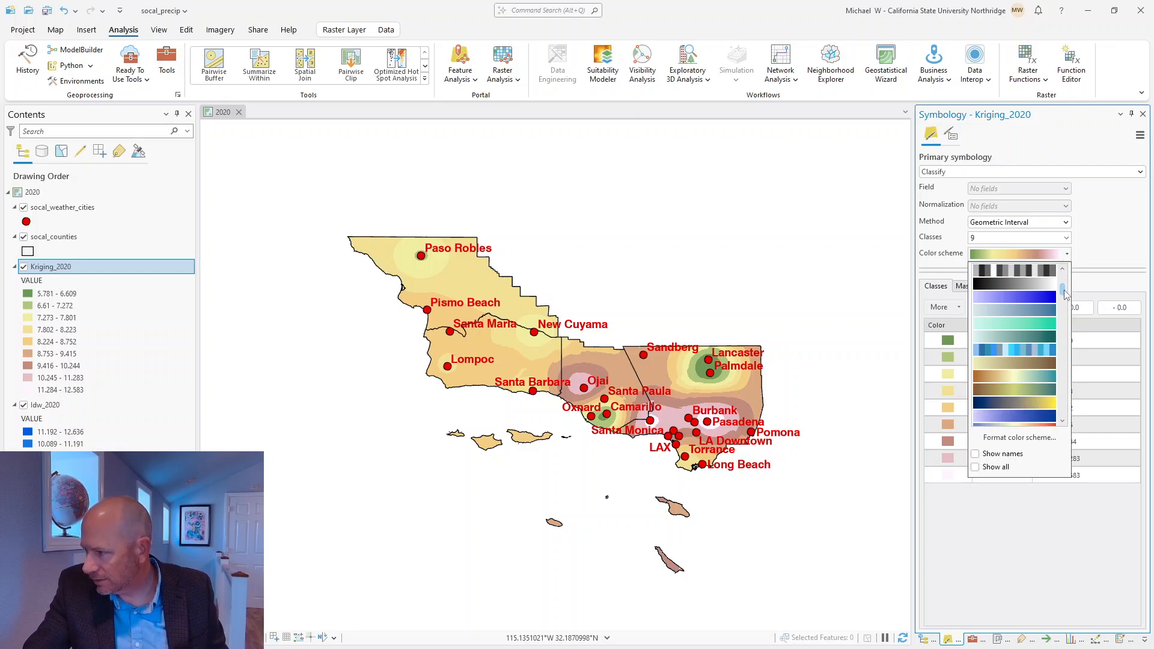
left_click(1030, 325)
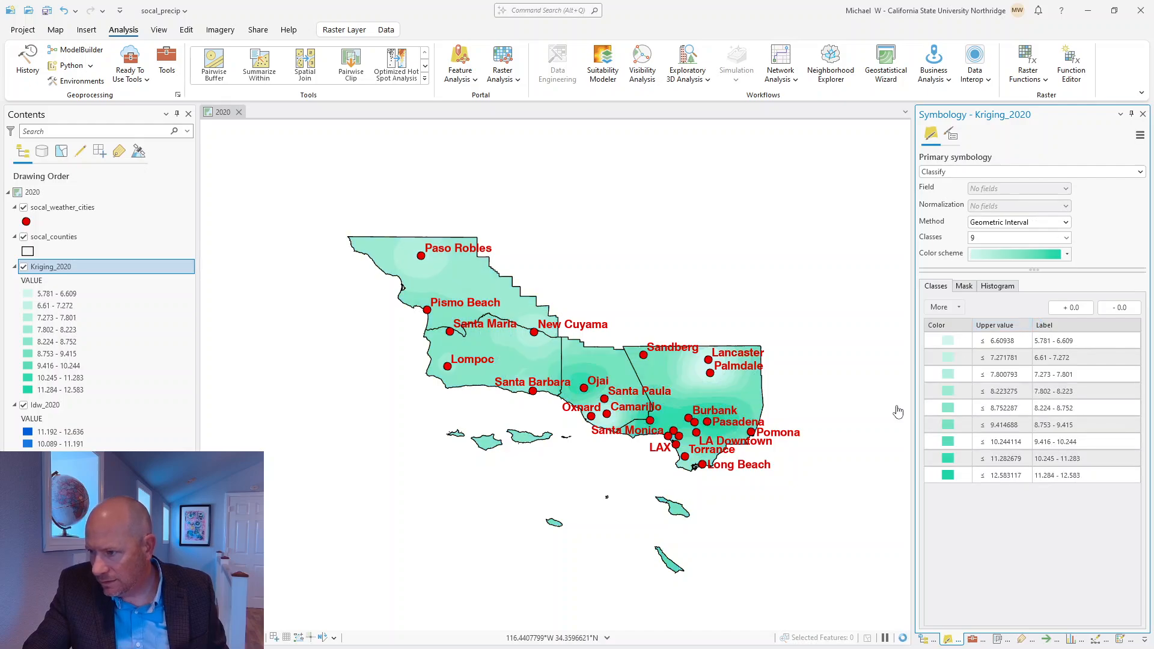
left_click(1068, 254)
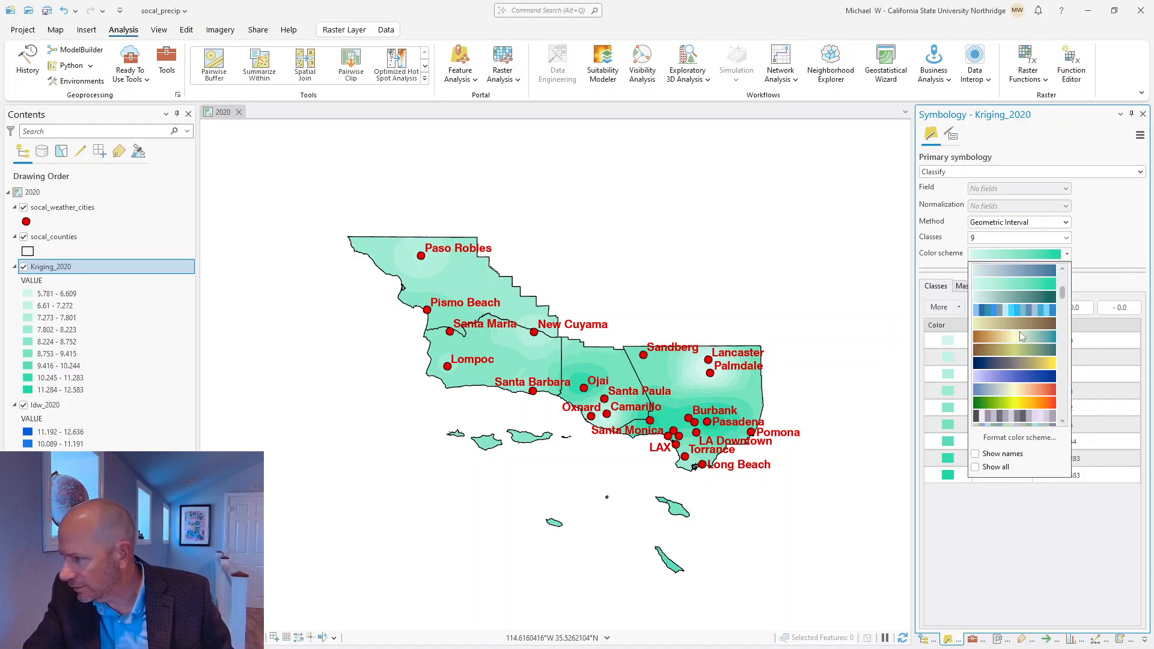
left_click(1025, 296)
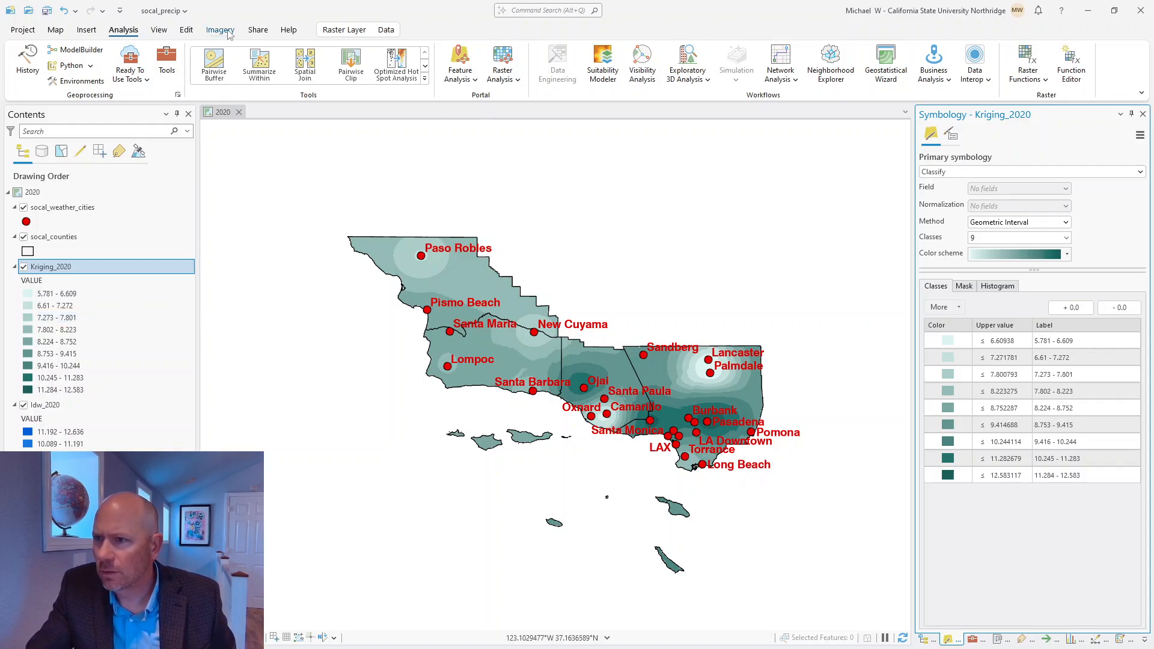
- Swipe the Kriging_2020 layer back and forth to compare it with the Idw_2020 surface, and save the project
left_click(325, 30)
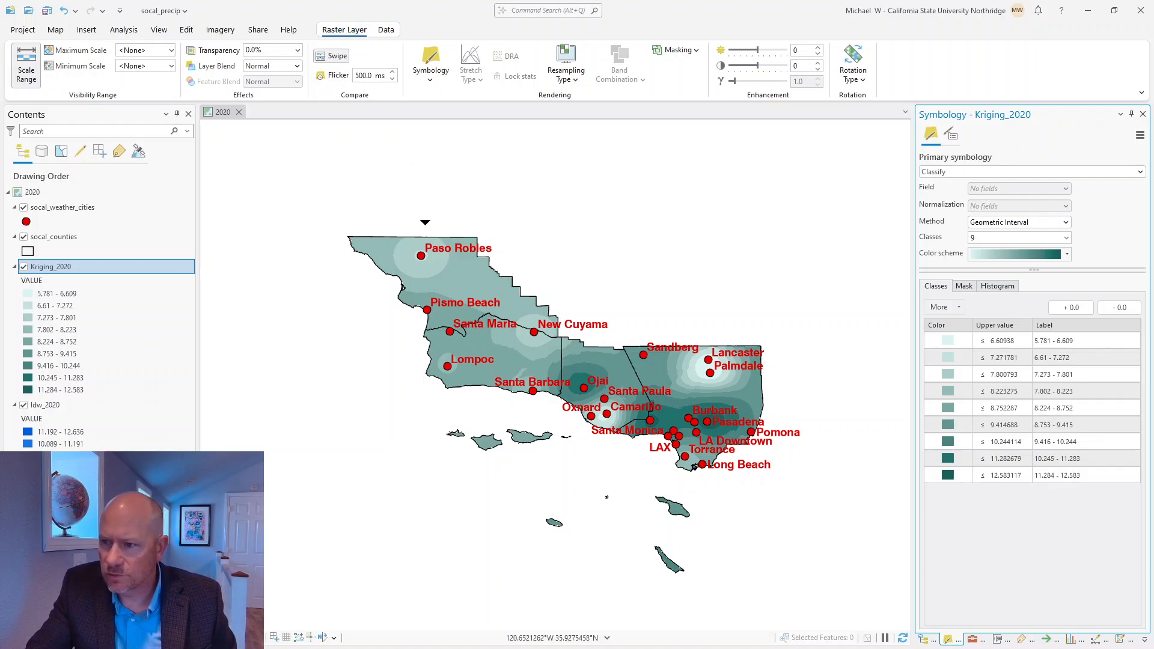
left_click(425, 222)
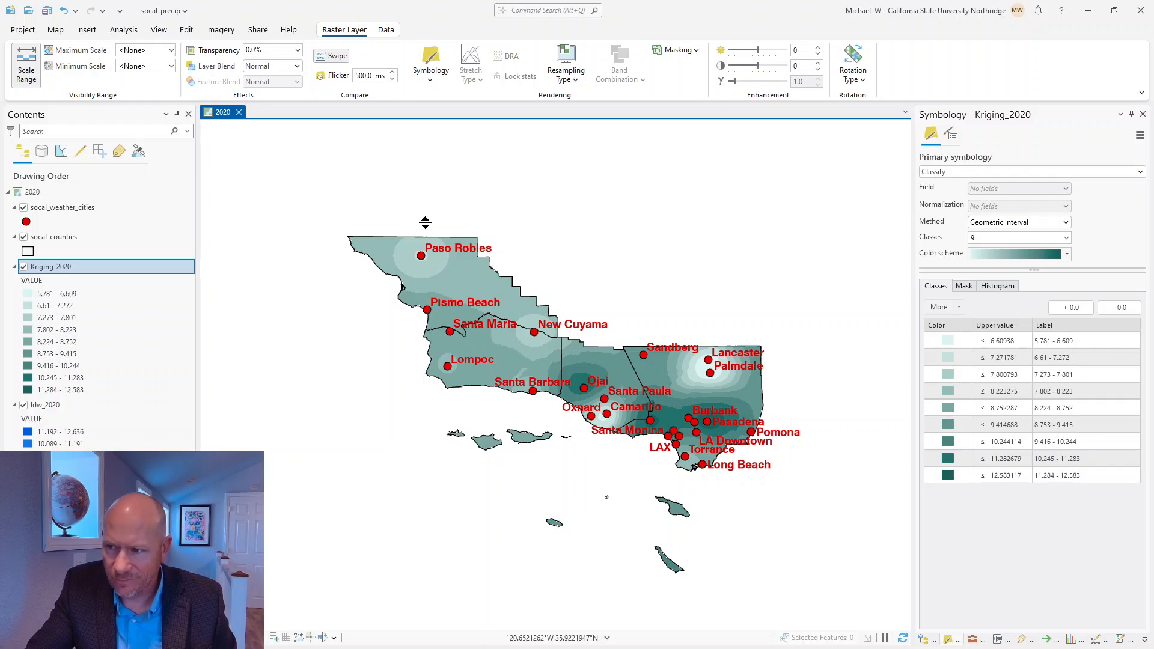
left_click_drag(425, 240, 385, 448)
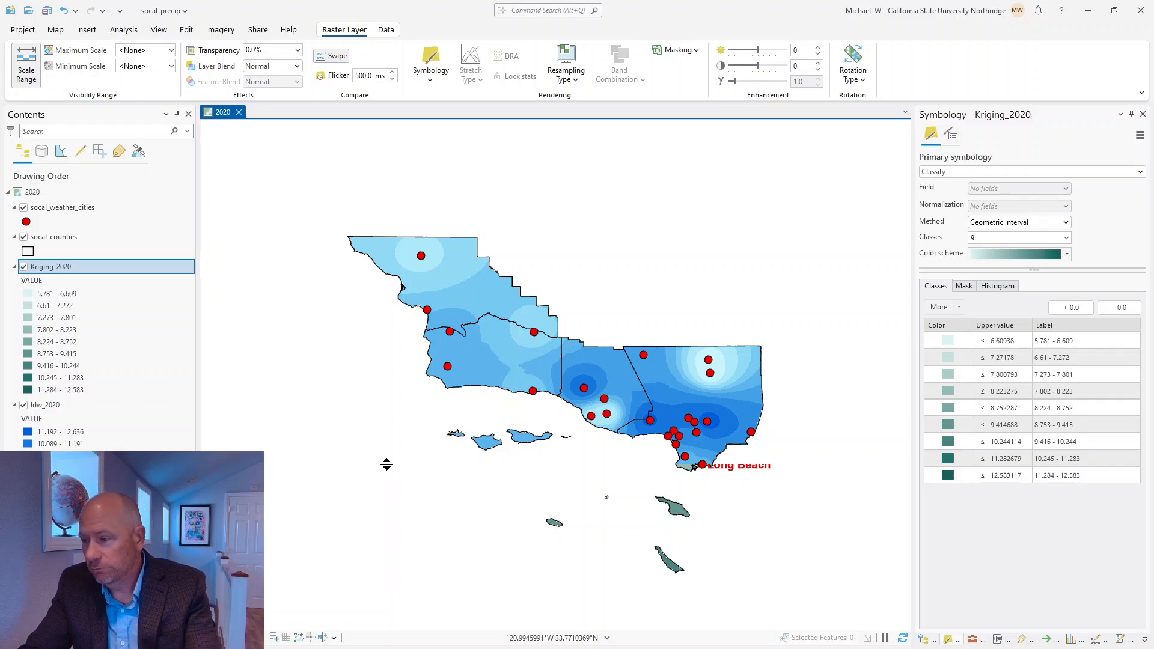
left_click_drag(386, 463, 376, 237)
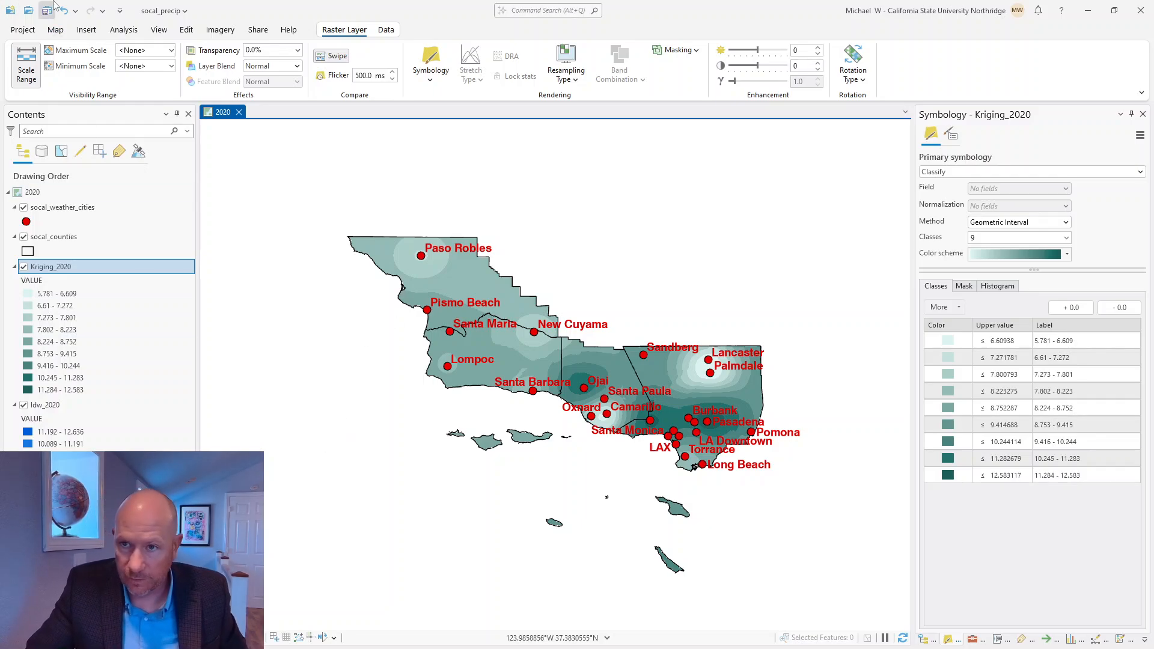
key("ctrl+s")
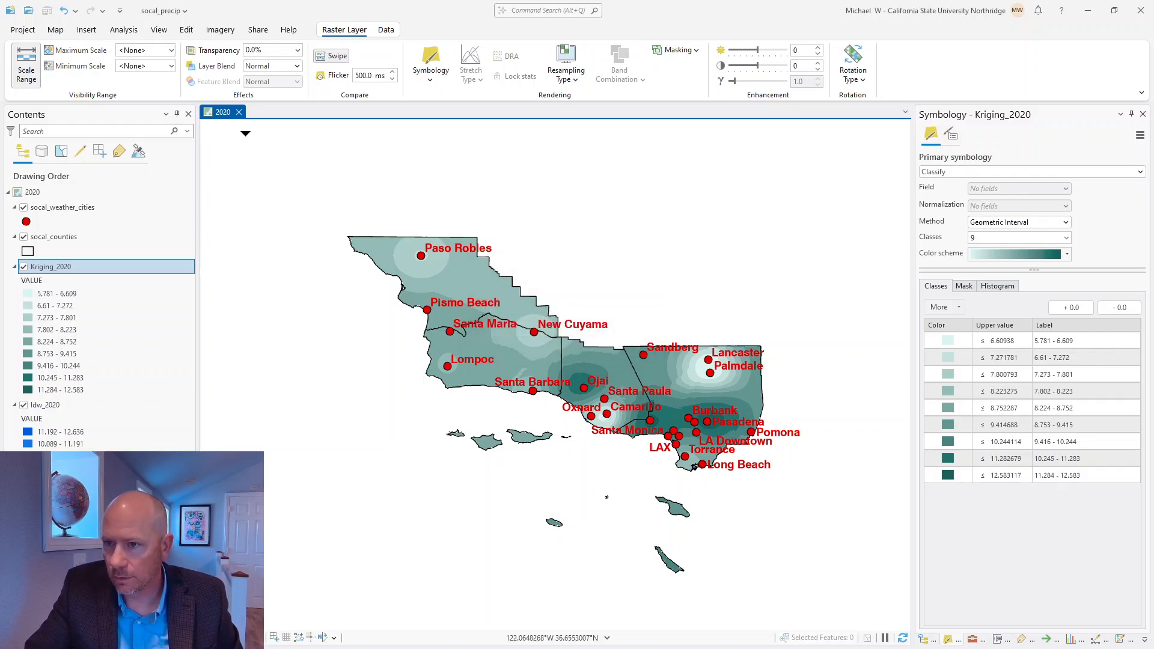
- Insert a new map and rename it 2021 in its map properties
left_click(59, 33)
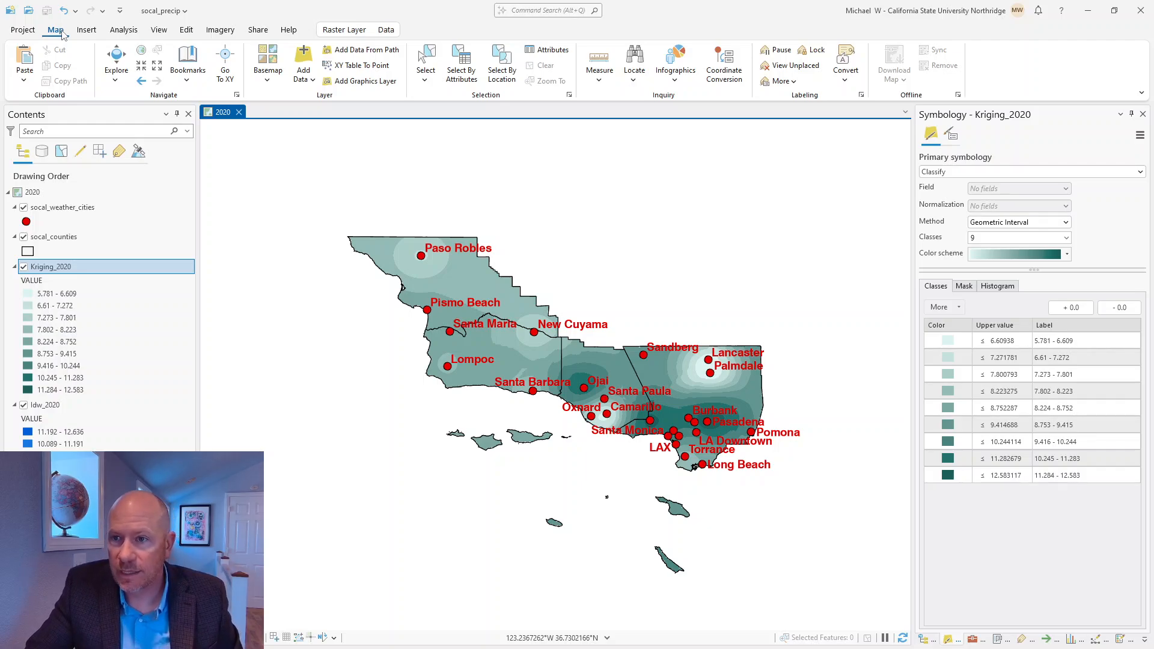
left_click(86, 30)
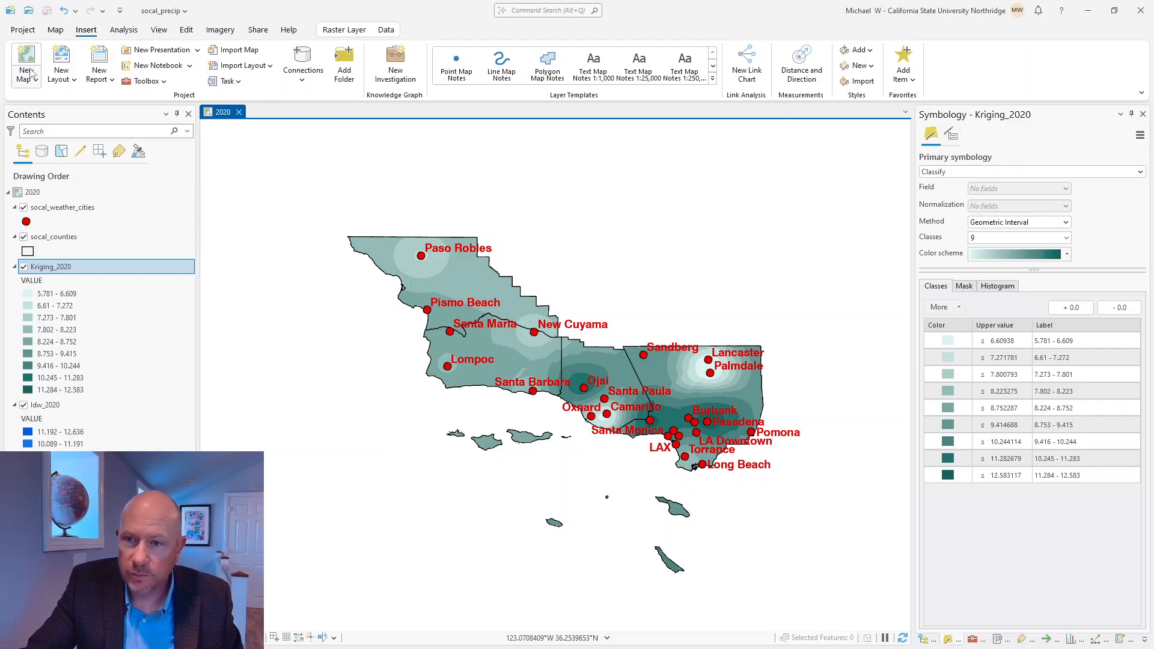
left_click(30, 70)
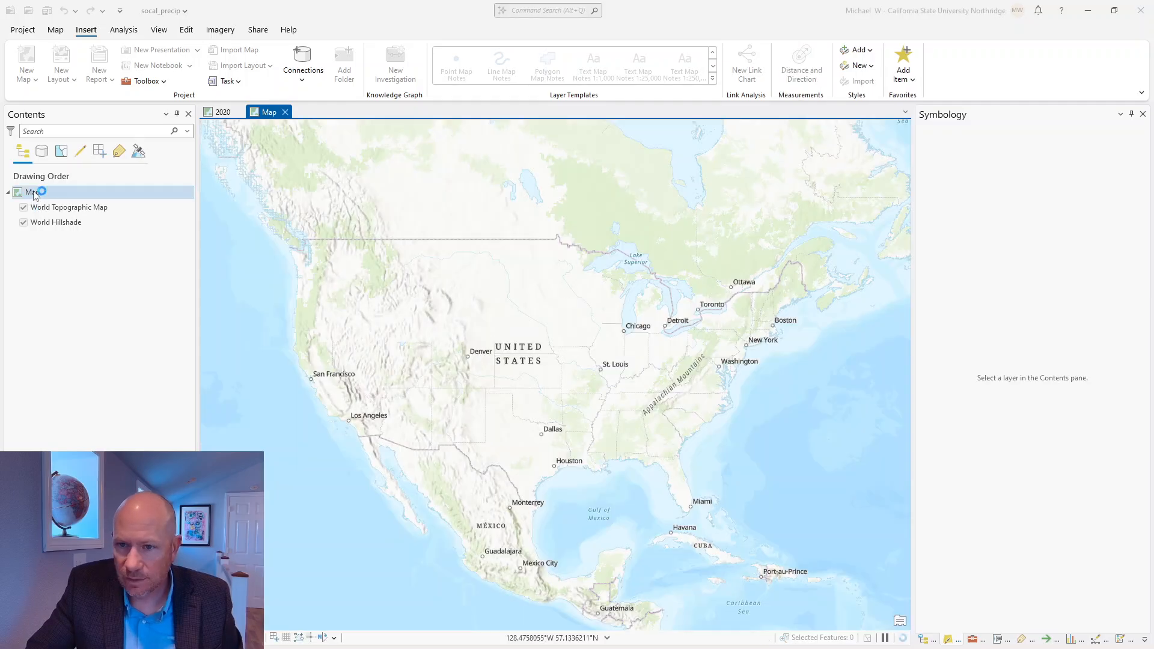
right_click(33, 192)
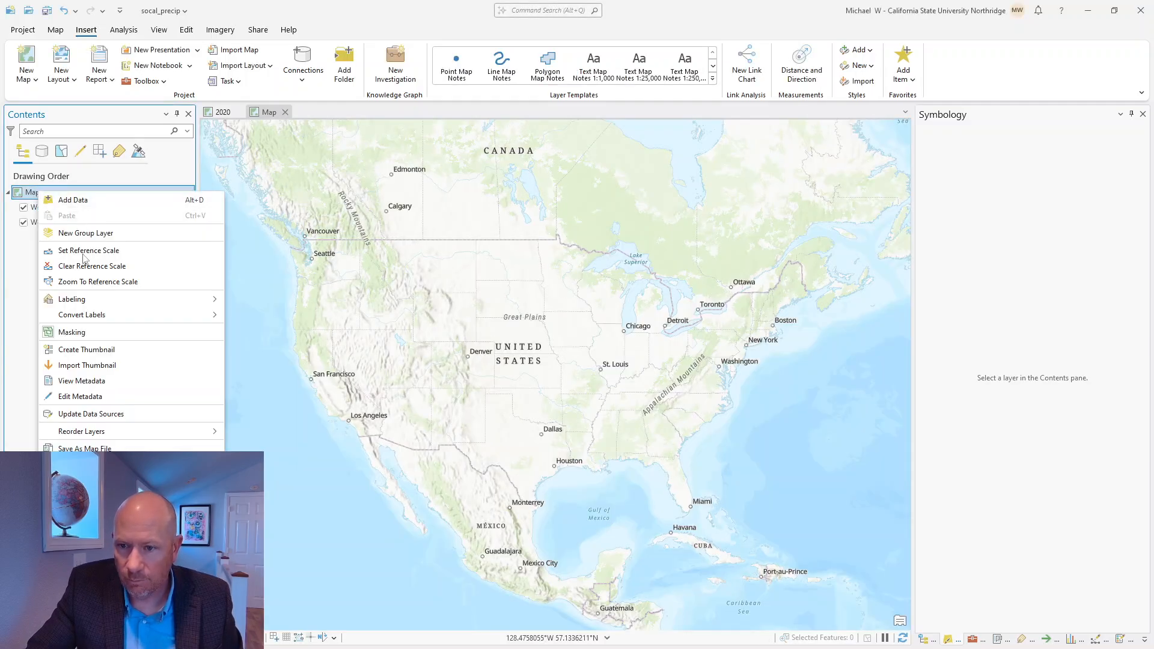
left_click(75, 466)
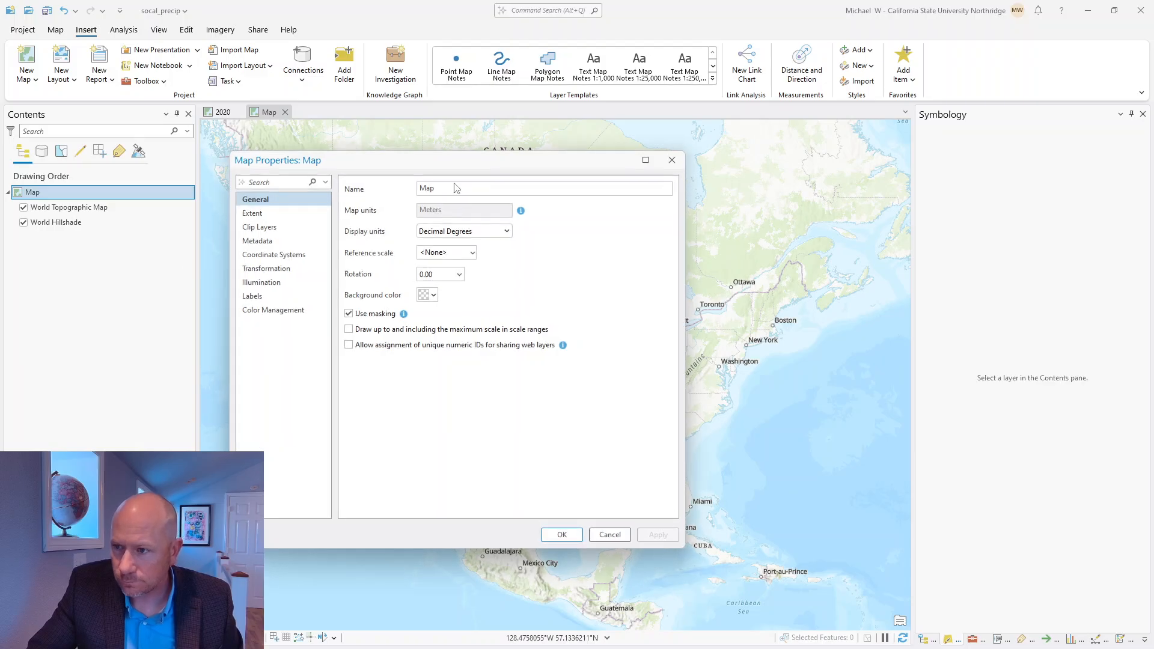
type("2")
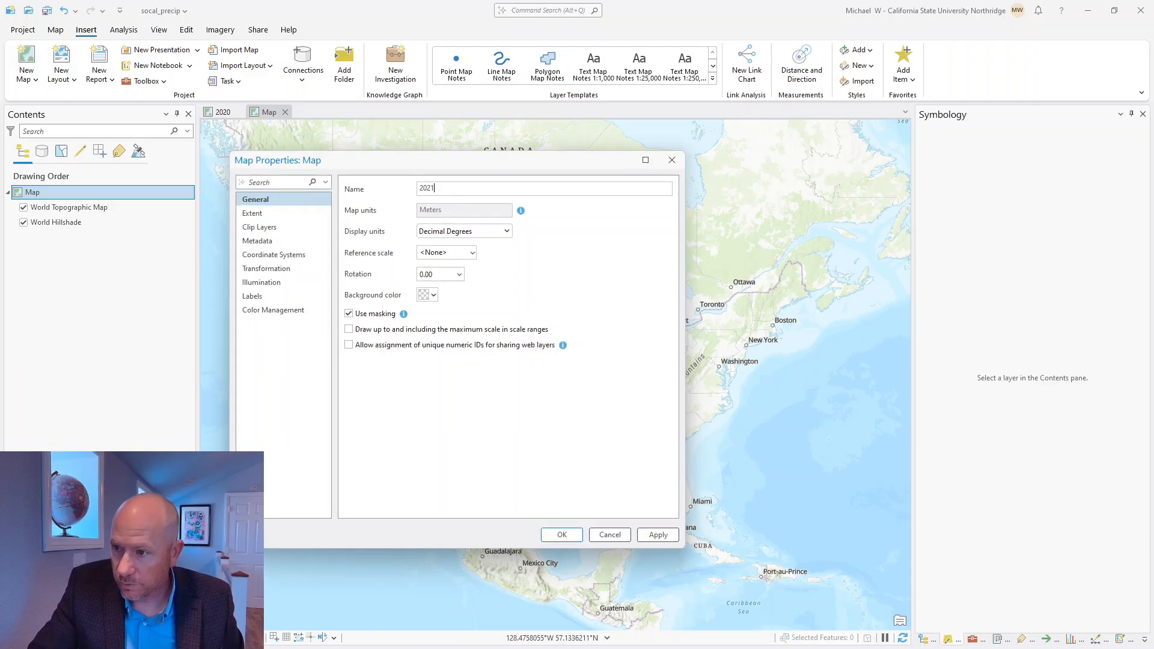
type("021")
left_click(562, 536)
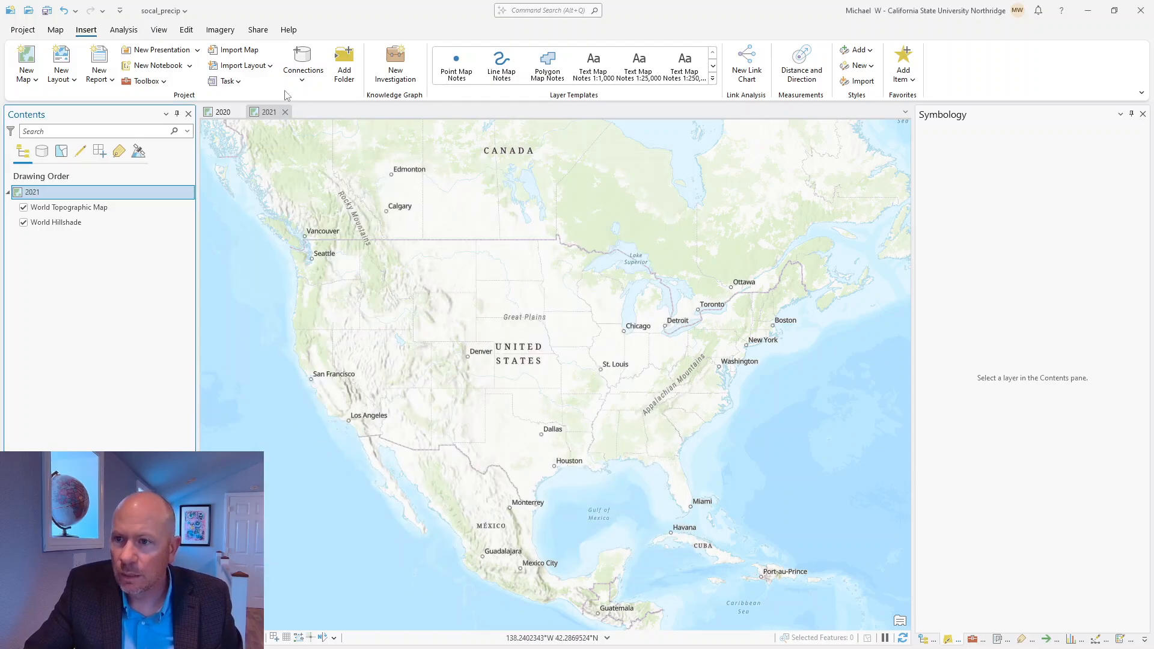
- Copy the socal_weather_cities and socal_counties layers from the 2020 map and paste them into the 2021 map
left_click(223, 111)
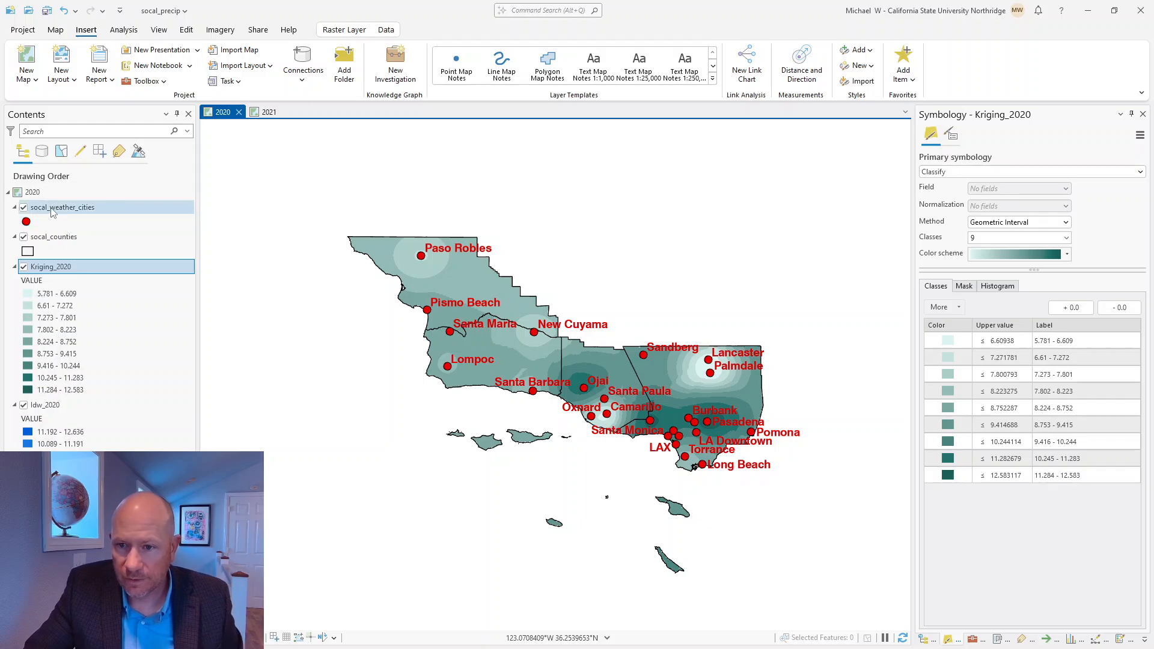
left_click(54, 208)
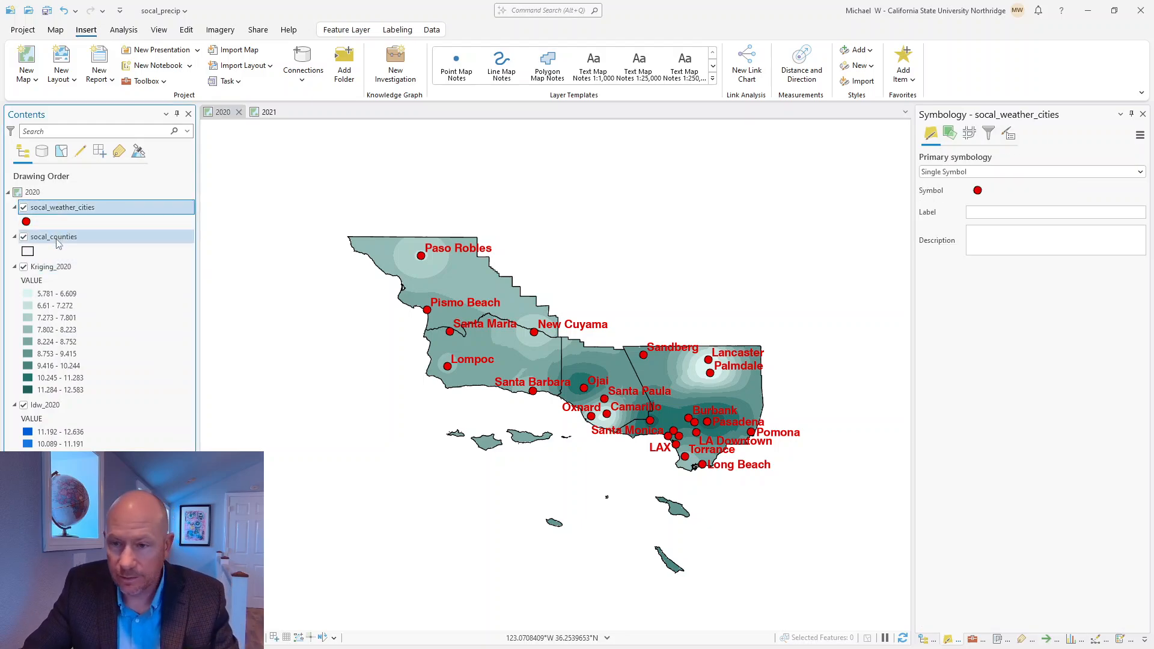
left_click(57, 238, "ctrl")
right_click(58, 208)
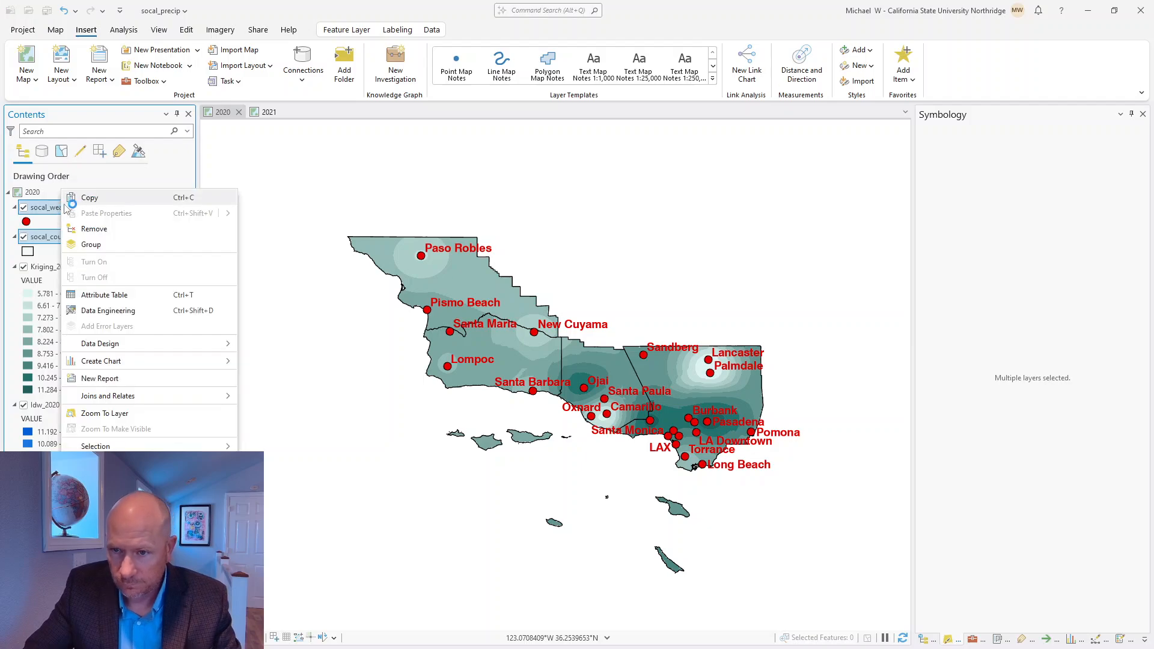
left_click(95, 204)
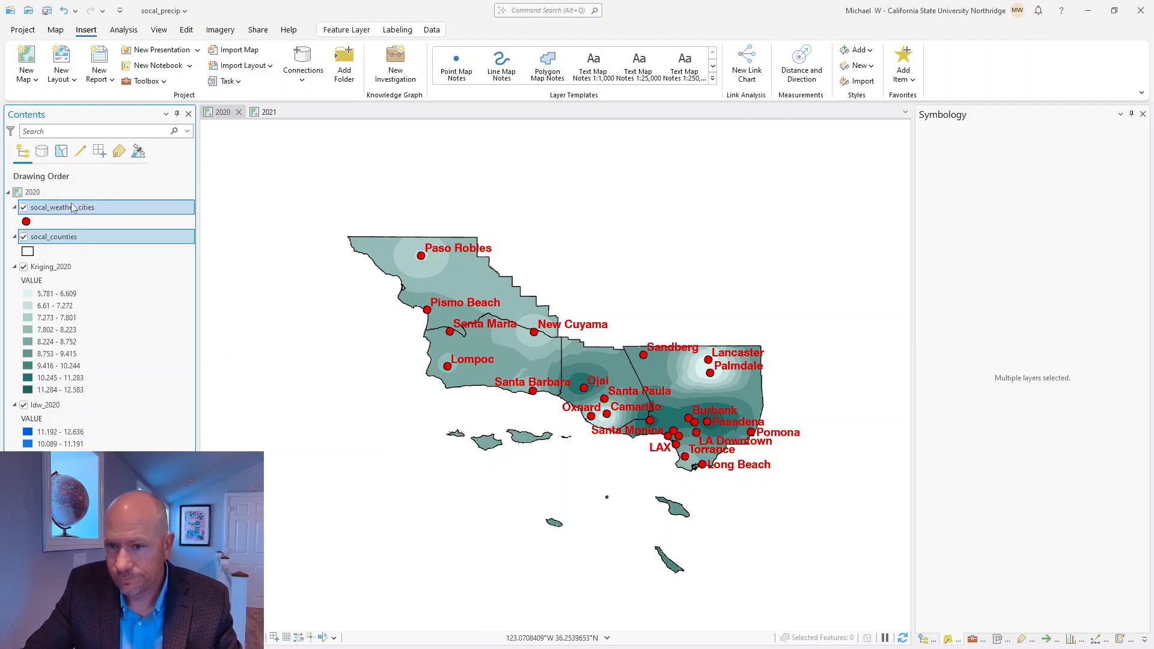
left_click(266, 111)
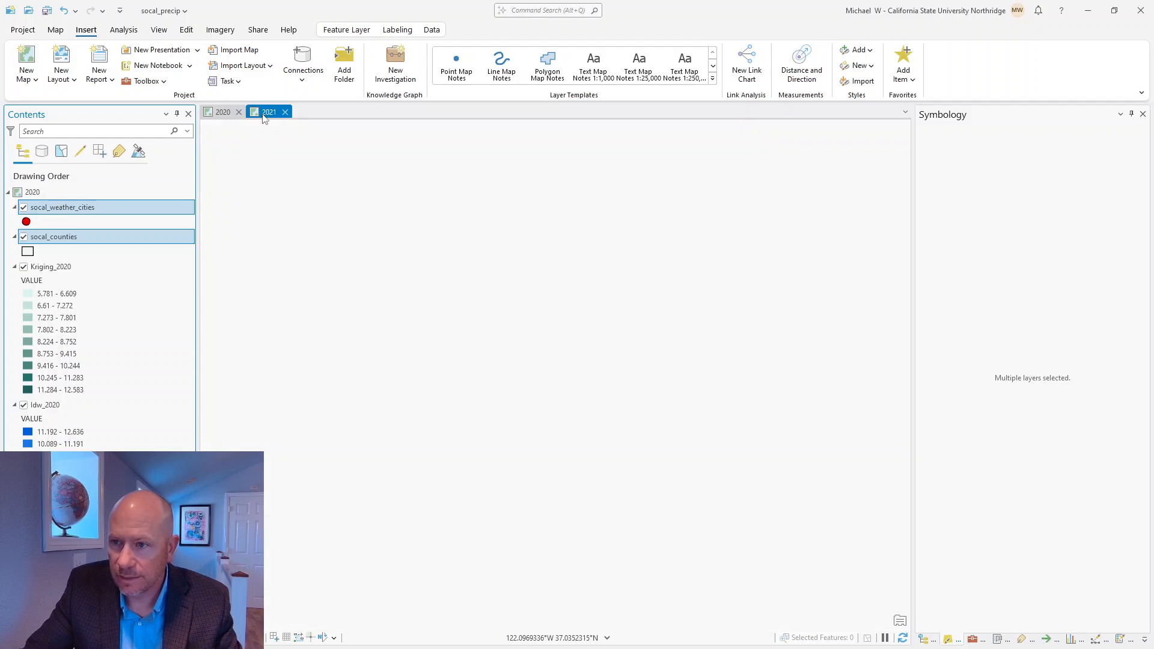
right_click(66, 193)
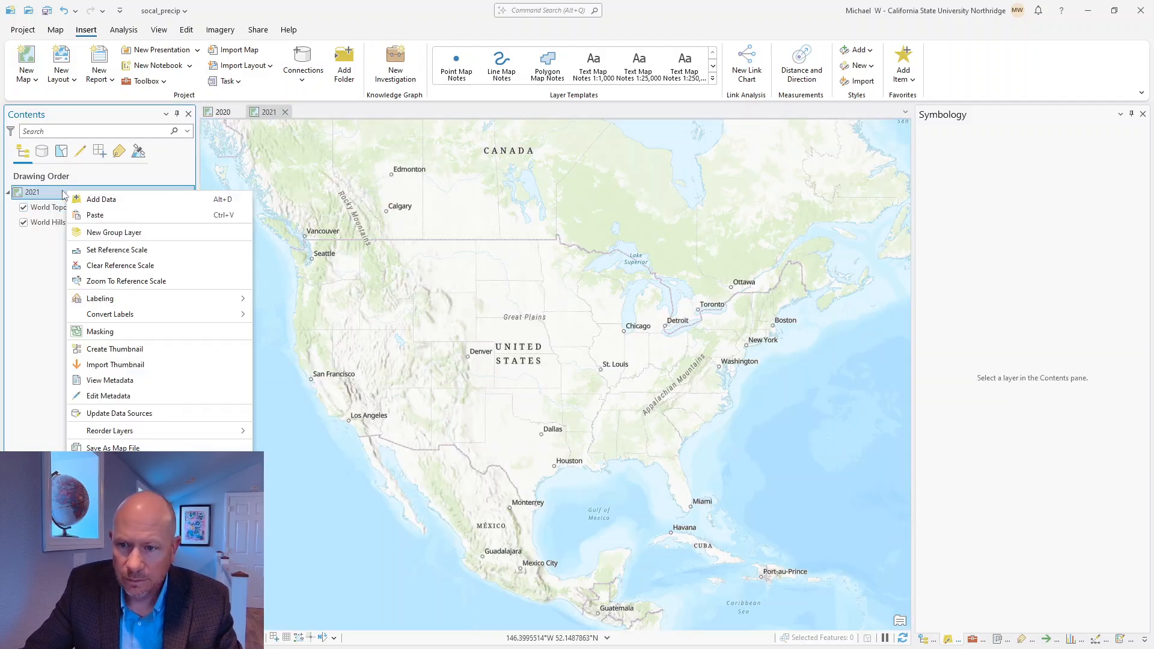
left_click(95, 216)
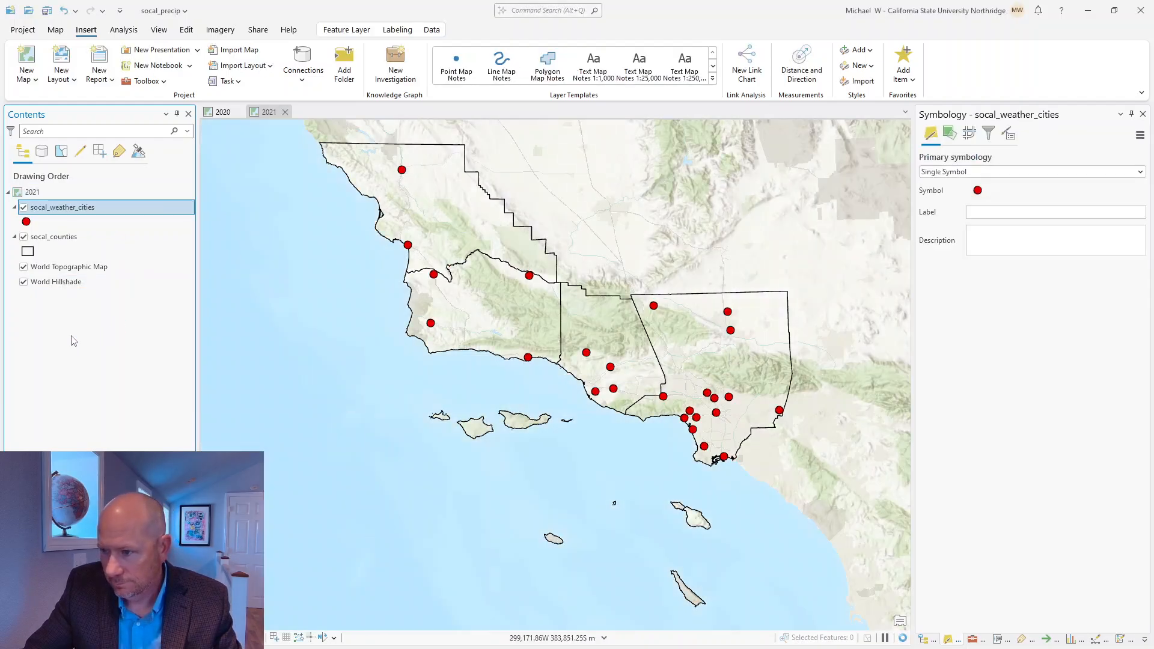
- Remove the World Topographic Map and World Hillshade basemap layers from the 2021 map
right_click(47, 268)
left_click(60, 260)
right_click(58, 266)
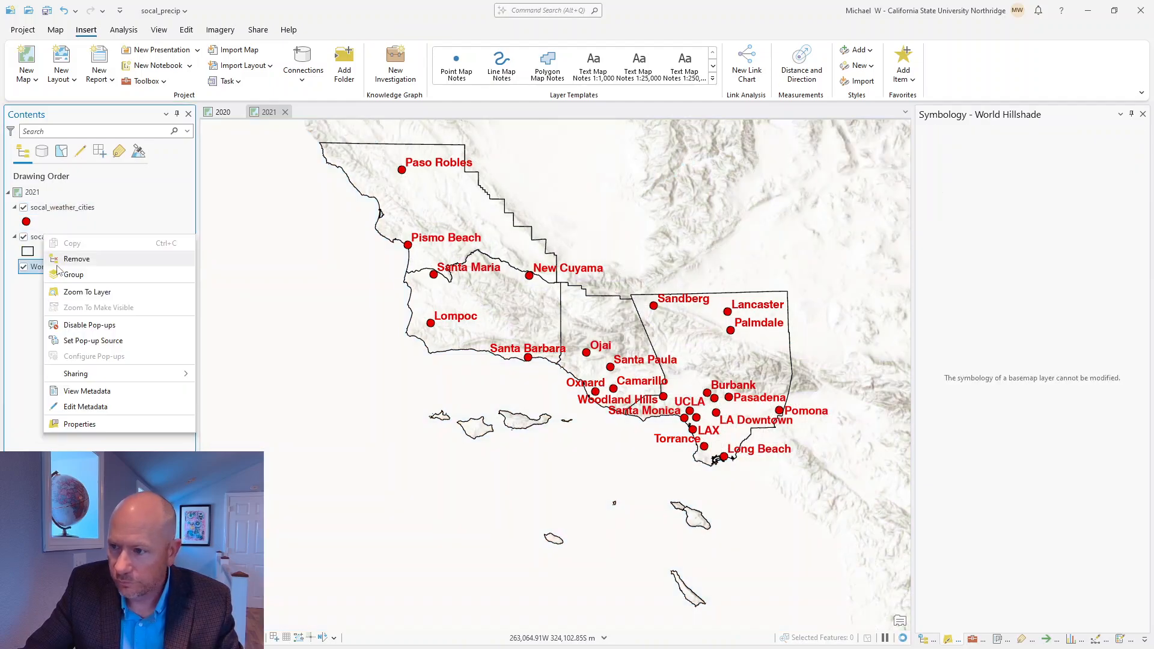
left_click(76, 260)
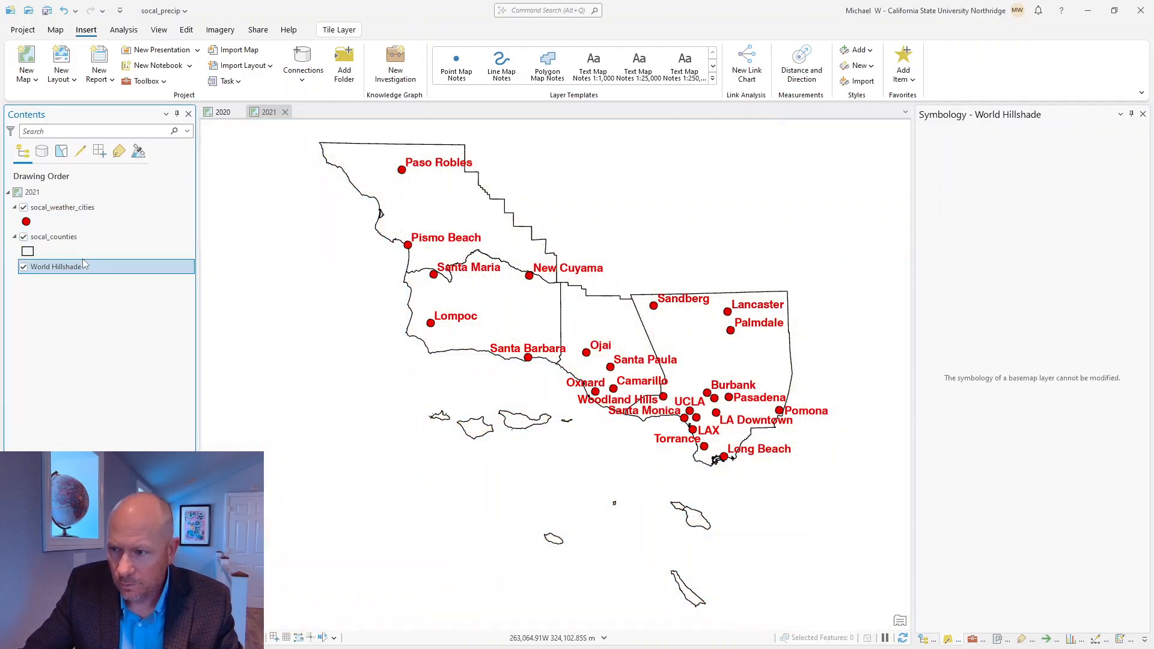
- Check the 2021 map's current coordinate system in its map properties
left_click(222, 113)
left_click(270, 113)
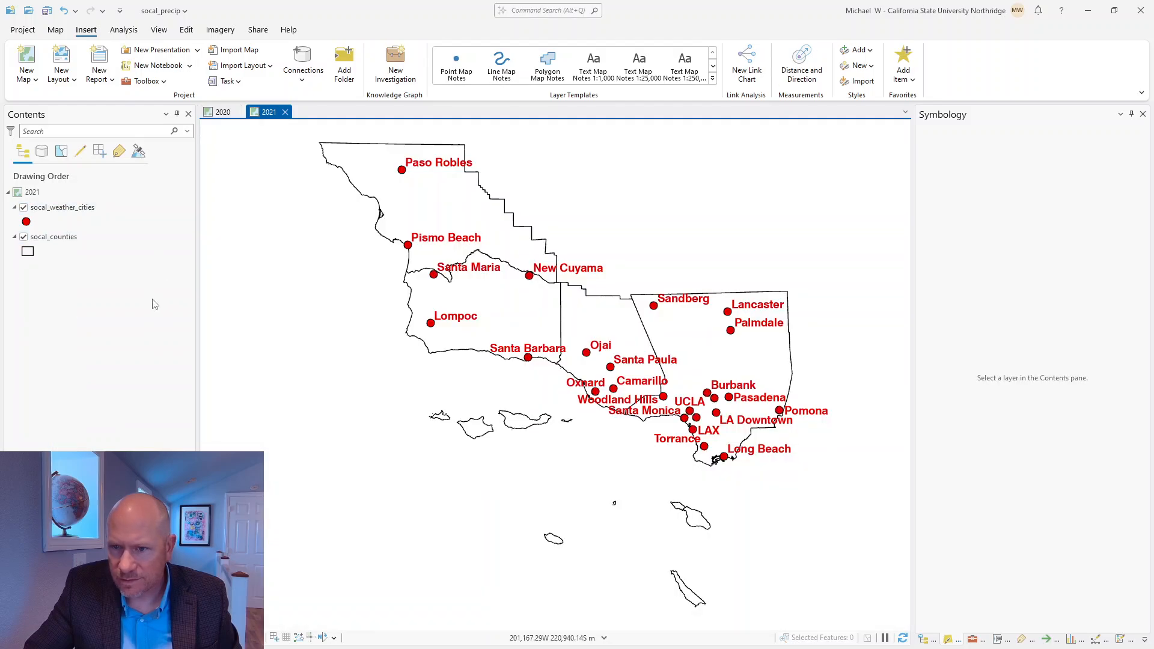
right_click(31, 192)
left_click(58, 450)
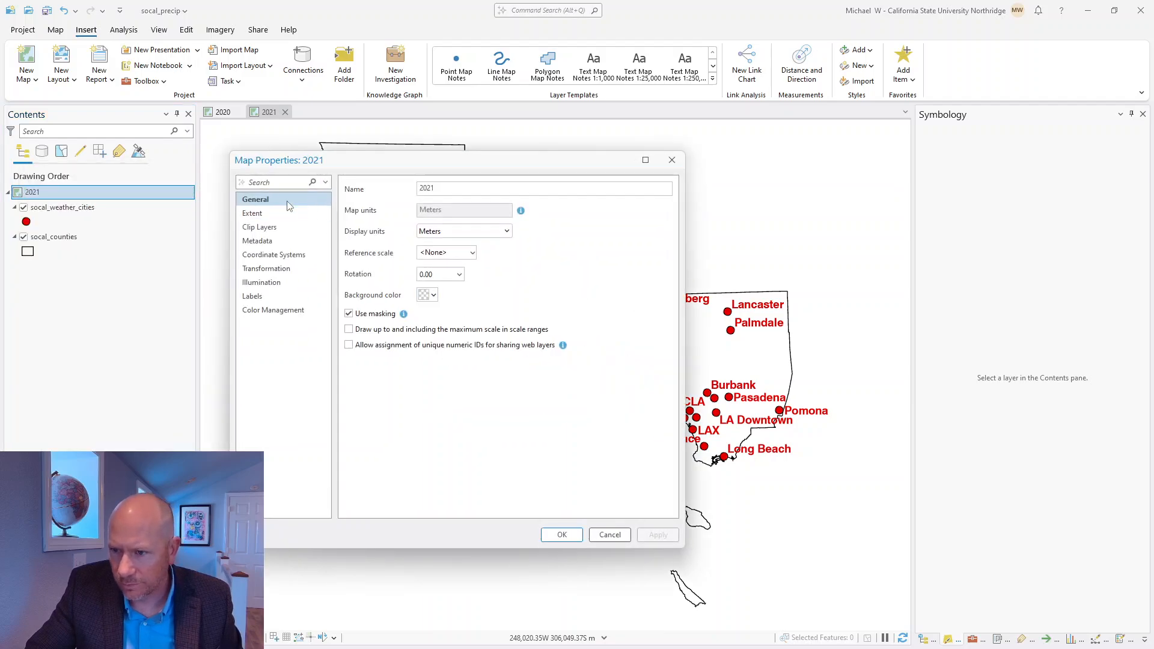
left_click(284, 257)
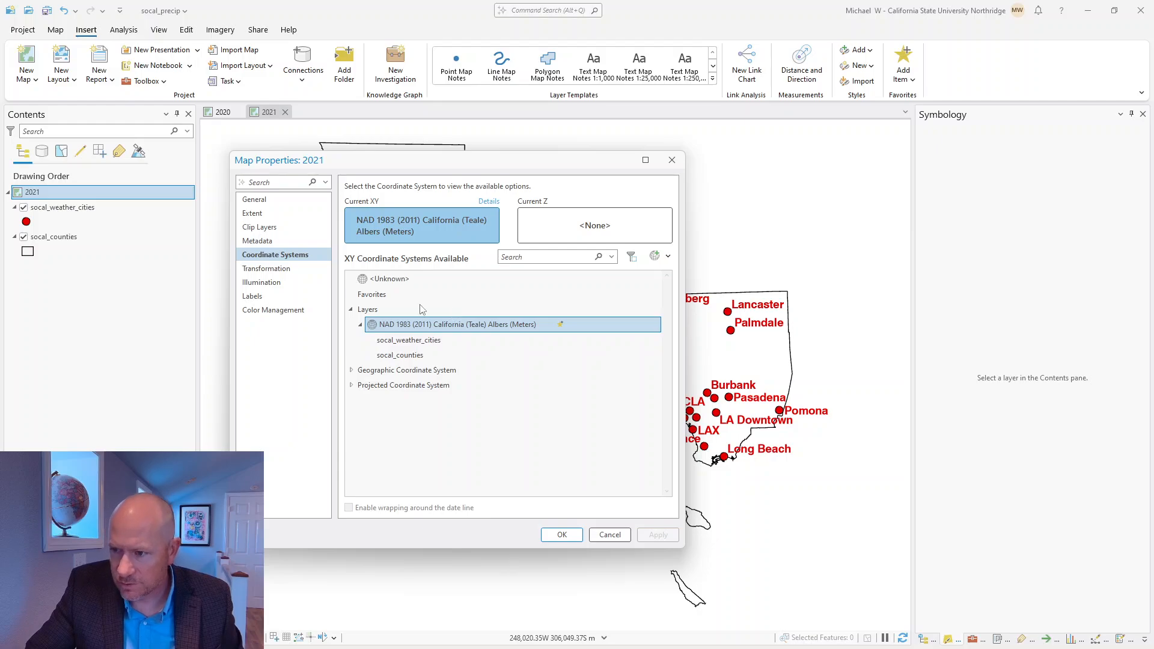
left_click(609, 534)
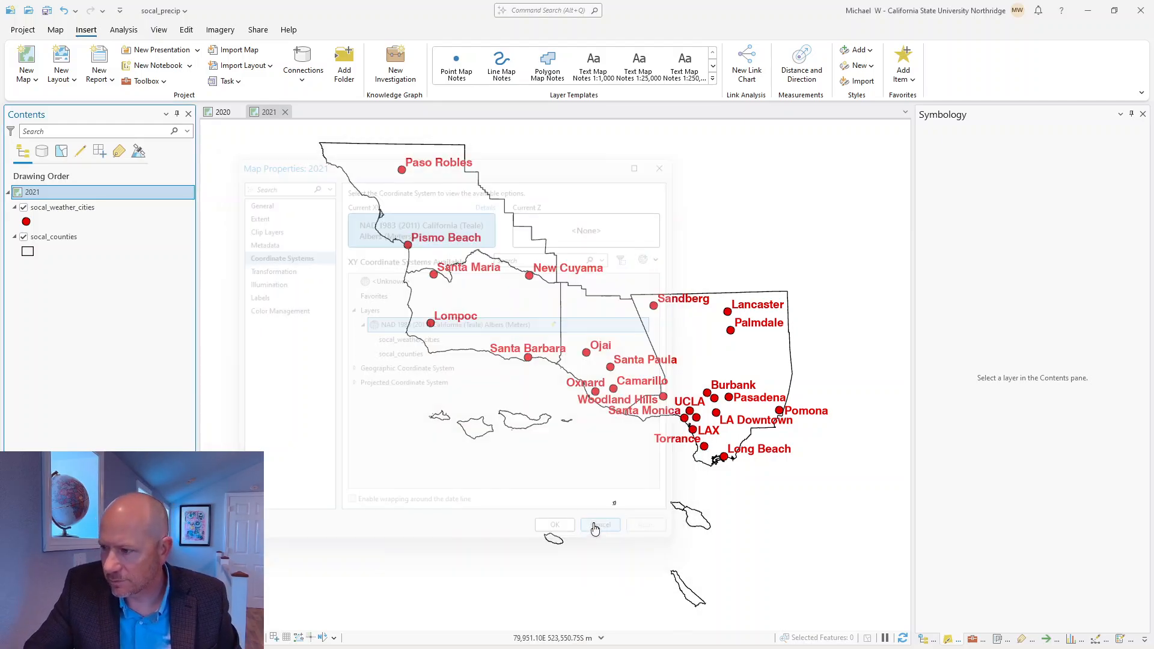
- Set the 2020 map's coordinate system to NAD 1983 (2011) California (Teale) Albers (Meters), taken from its layers
left_click(223, 113)
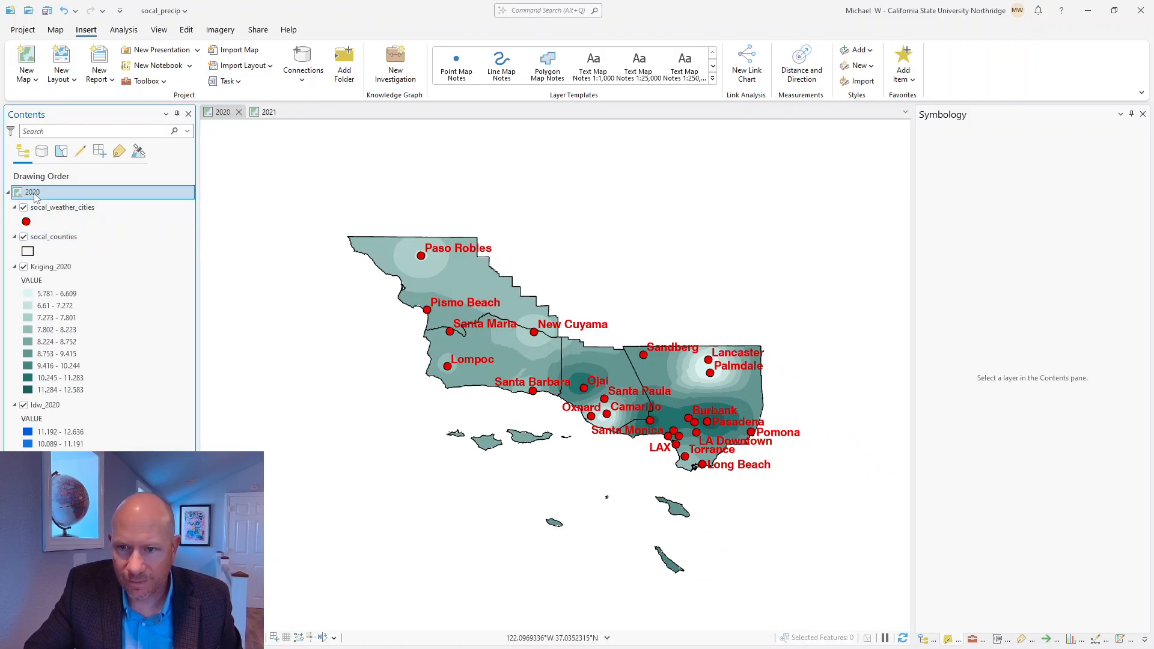
right_click(35, 195)
left_click(74, 469)
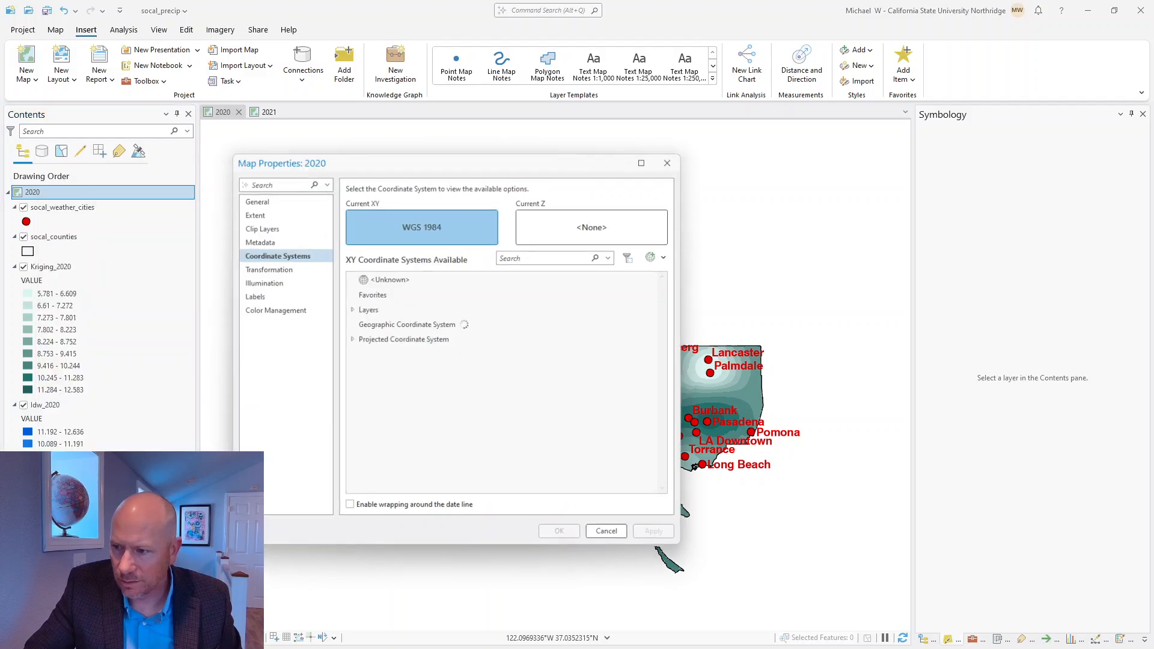
scroll(439, 370, "up", 8)
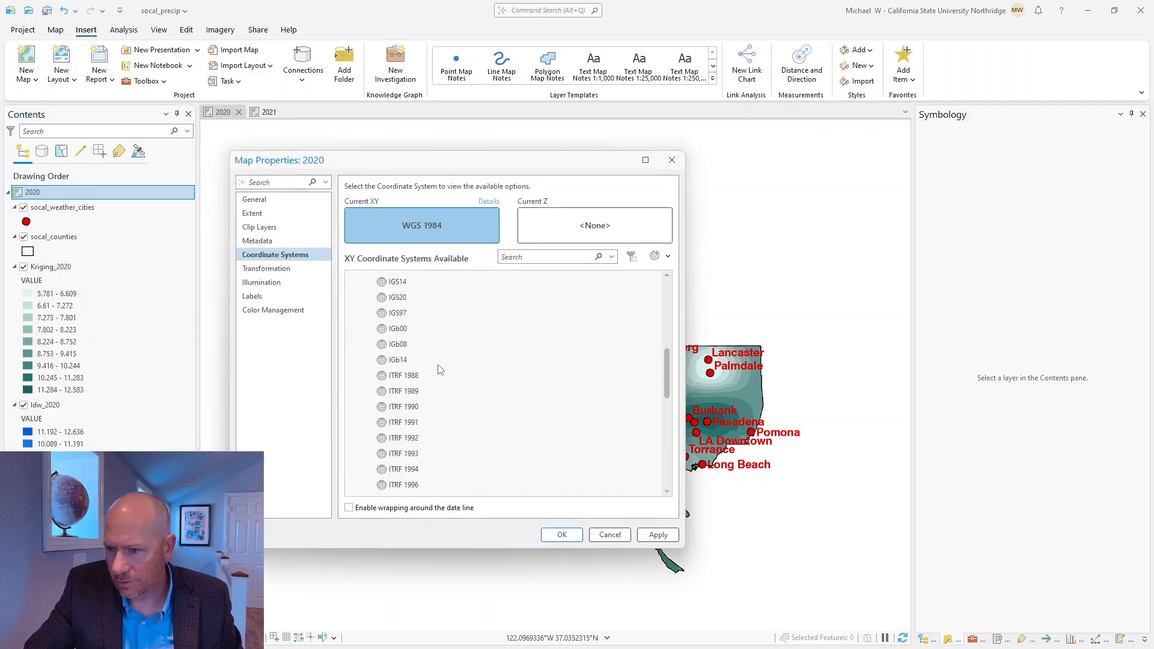
left_click(361, 396)
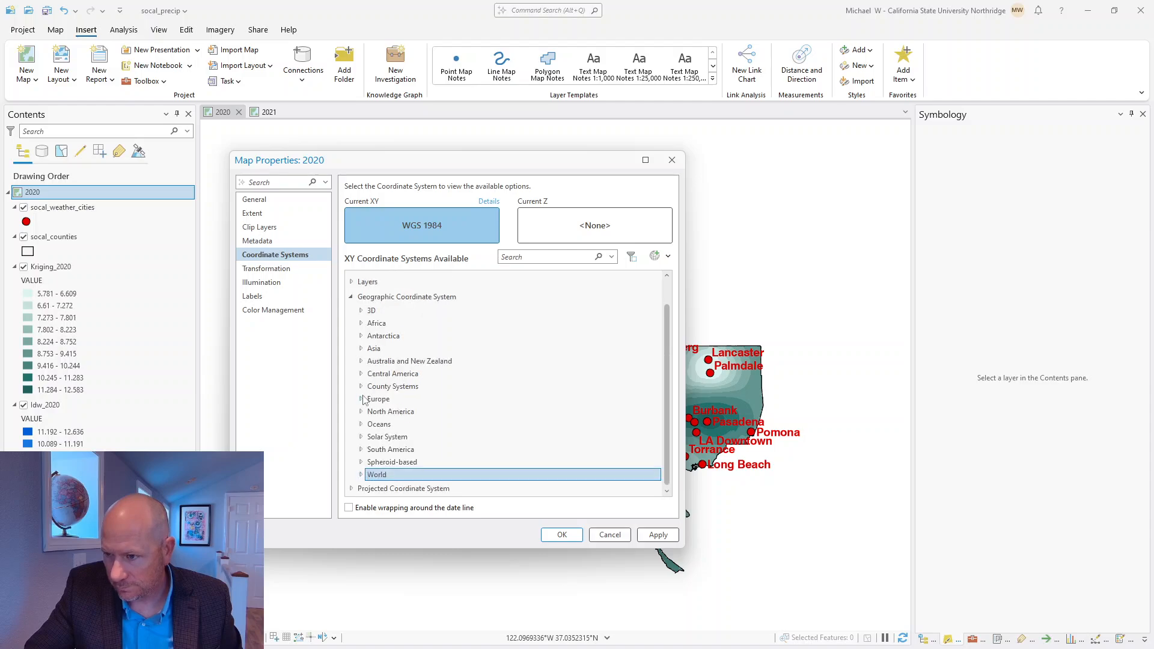
left_click(352, 282)
left_click(413, 296)
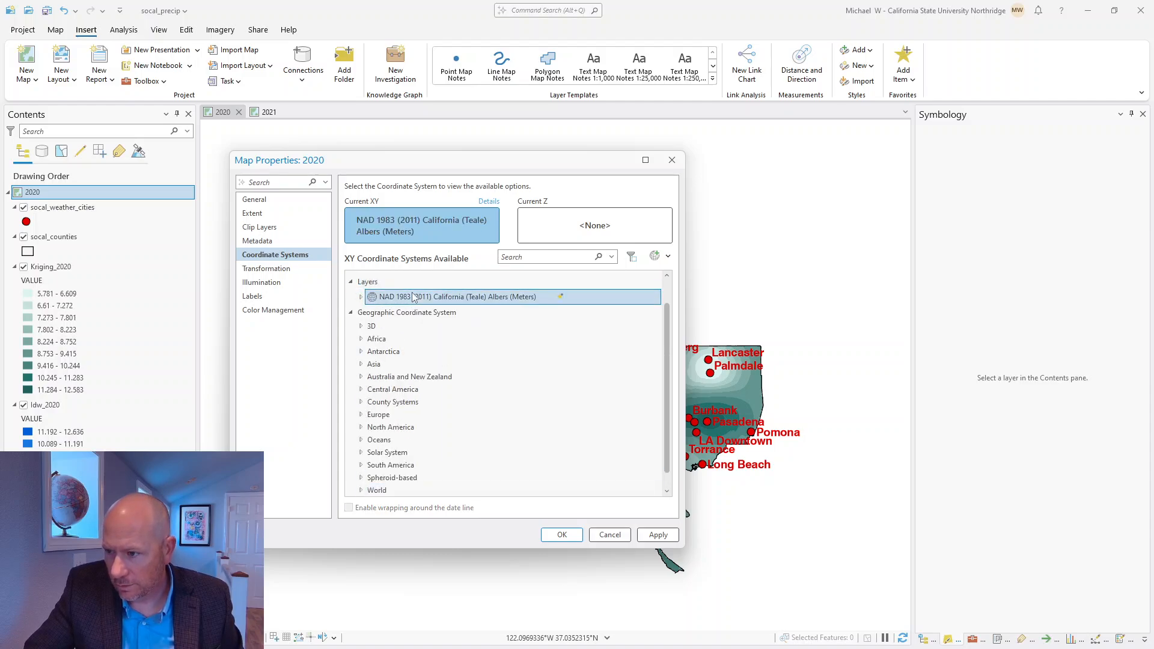
left_click(562, 535)
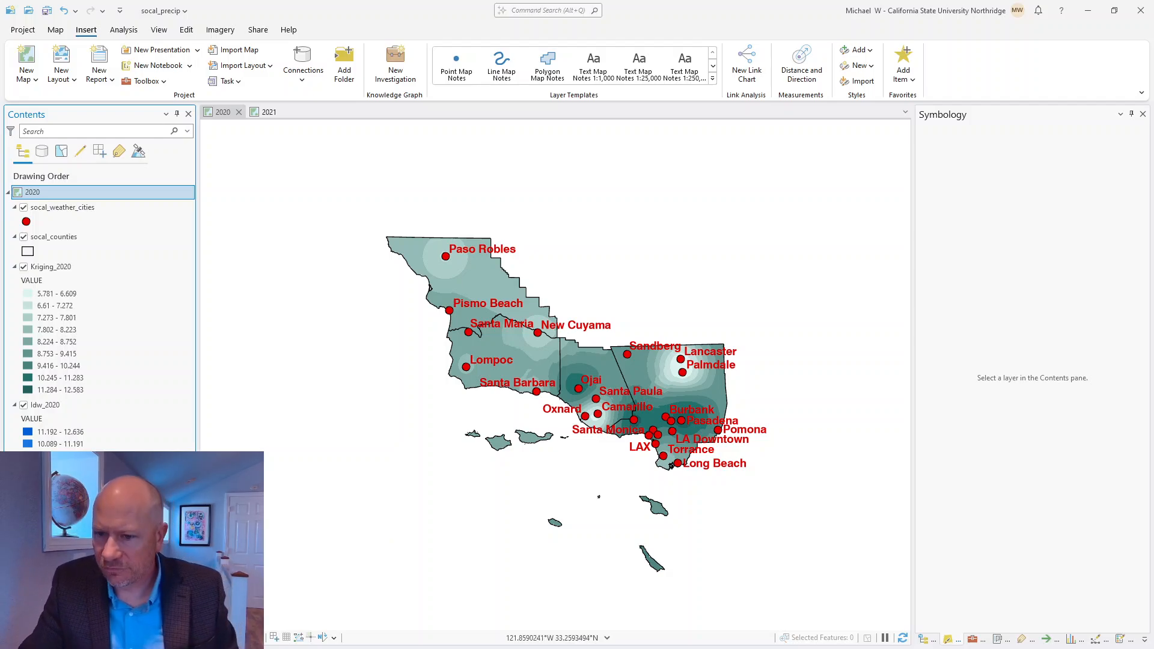
- Insert another new map and rename it 2022 in its map properties
left_click(268, 112)
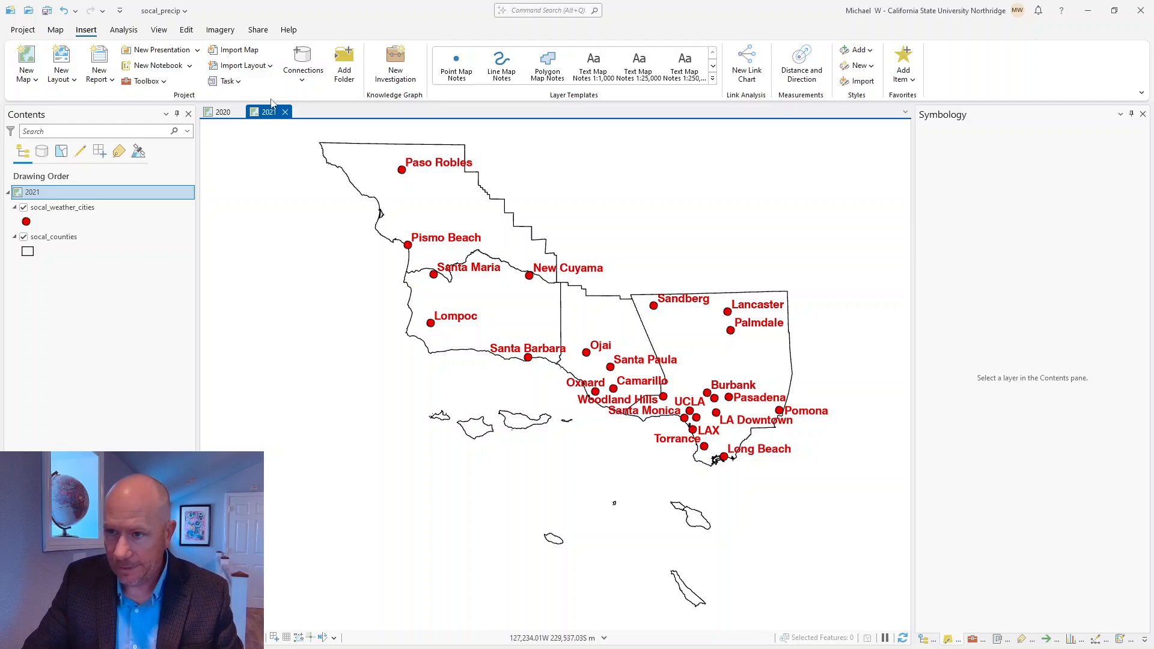
left_click(26, 55)
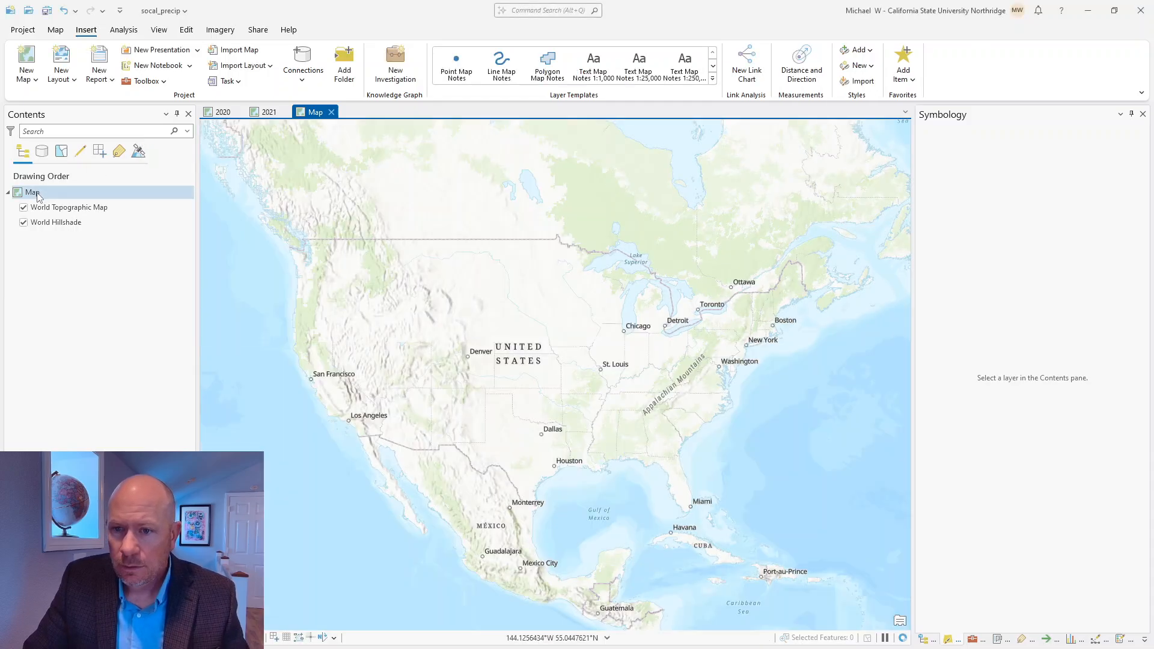
left_click(36, 193)
right_click(38, 195)
left_click(66, 429)
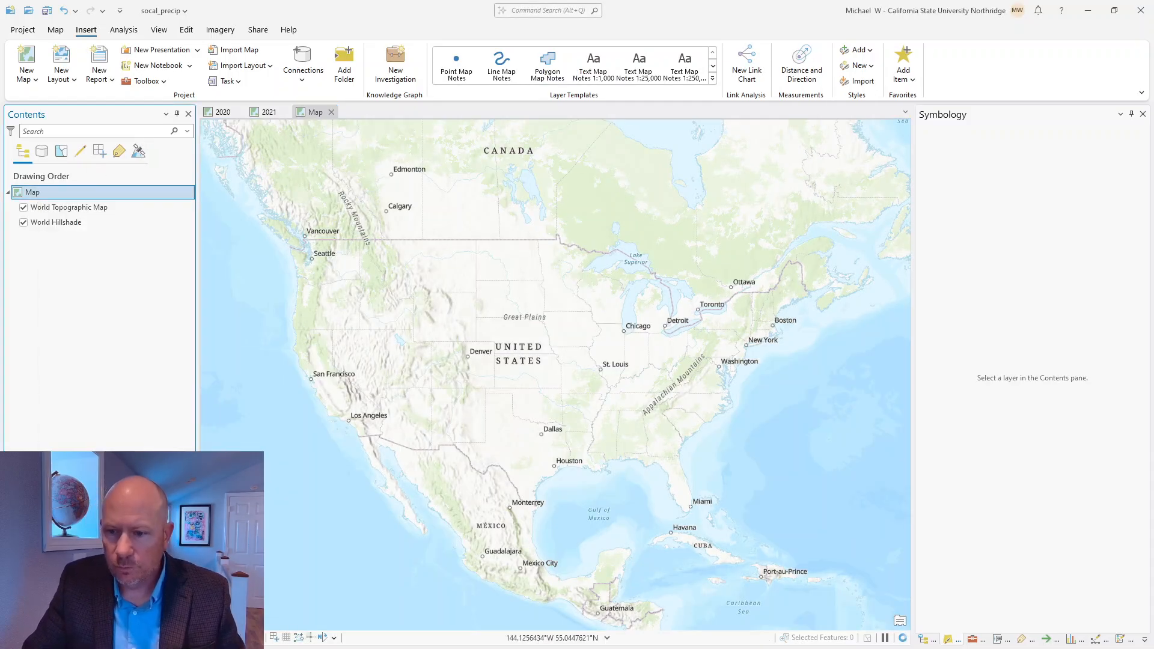
left_click(279, 201)
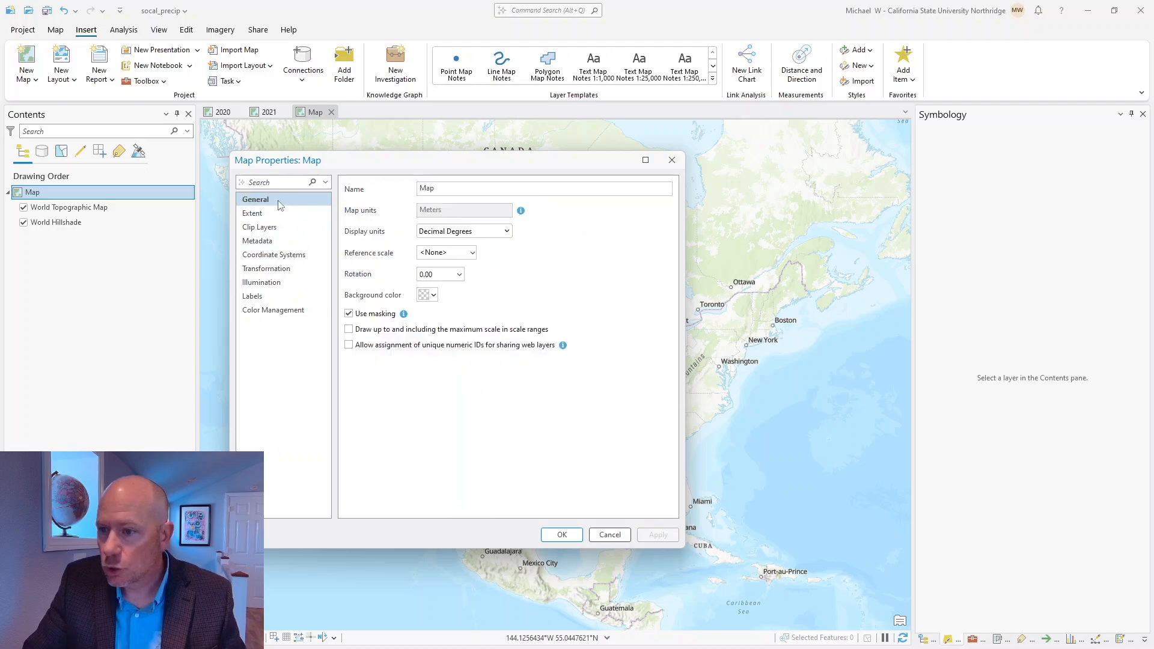
type("2022")
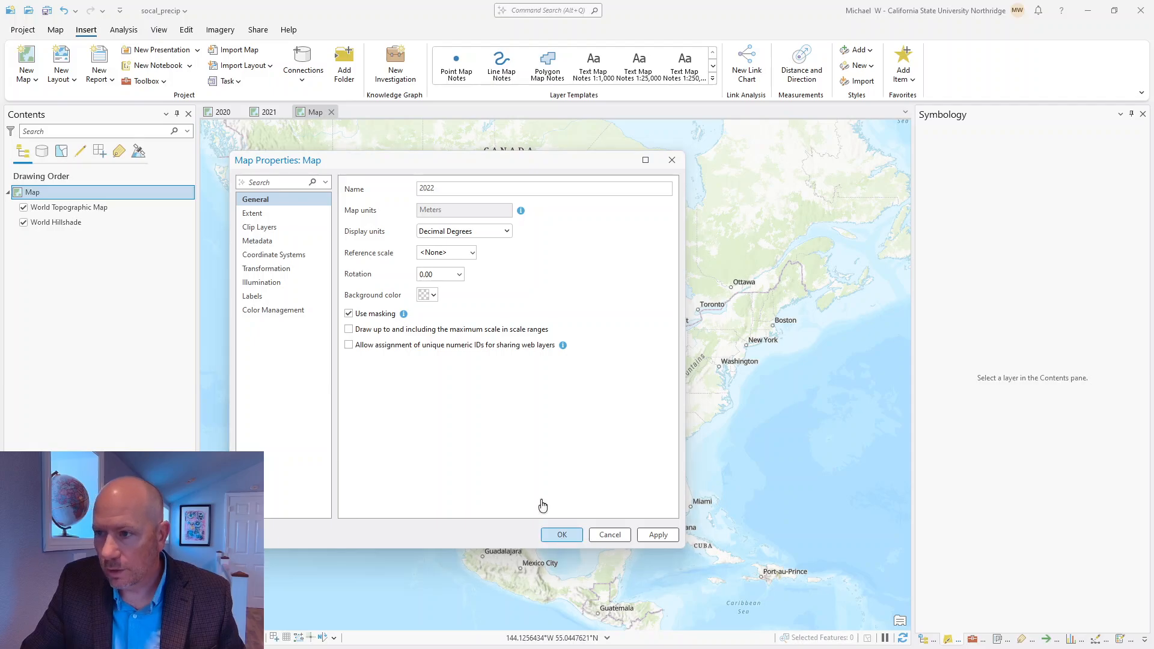
left_click(561, 534)
- Paste the copied weather cities and counties layers into the 2022 map and remove its World Topographic Map and World Hillshade layers
right_click(34, 194)
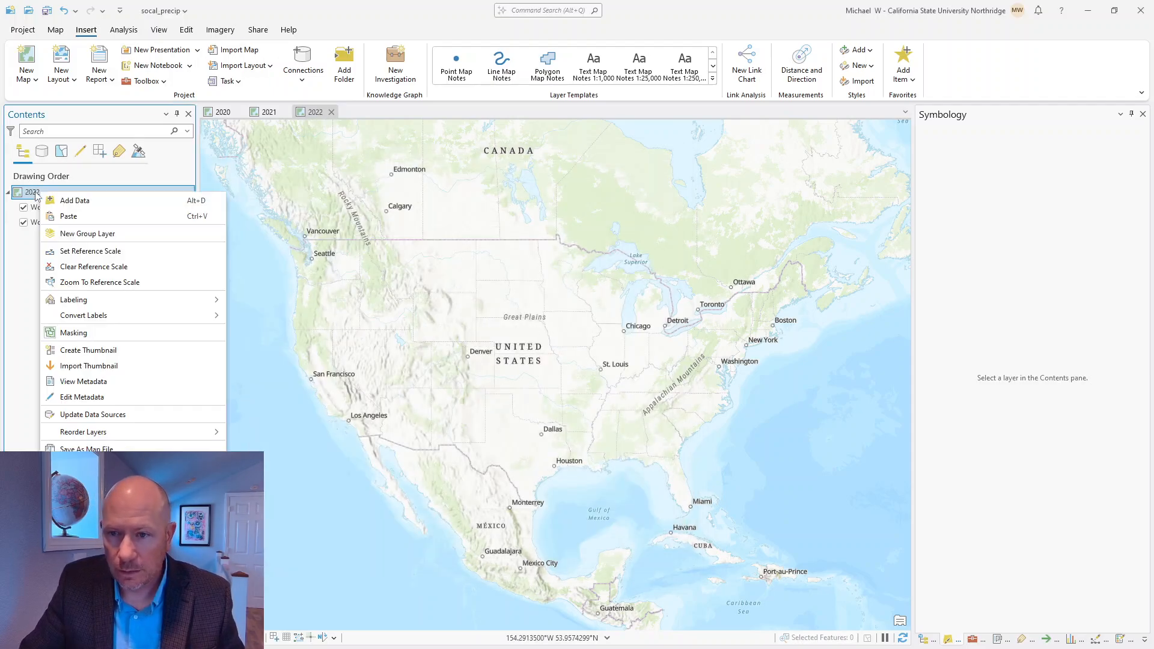
left_click(72, 217)
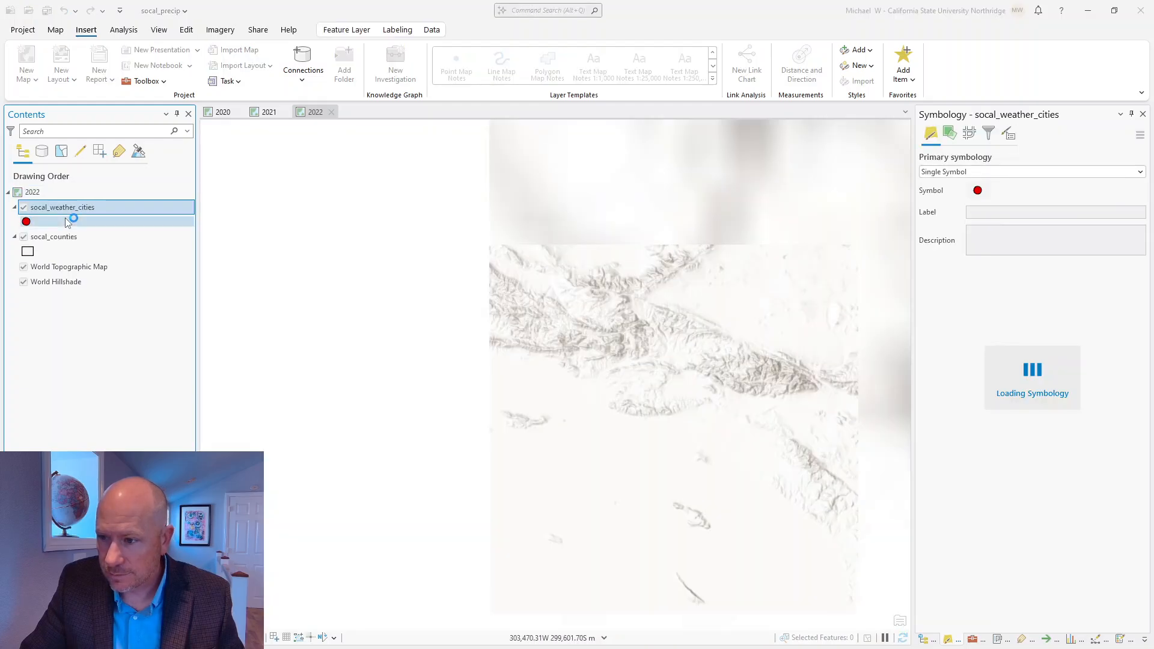
right_click(57, 267)
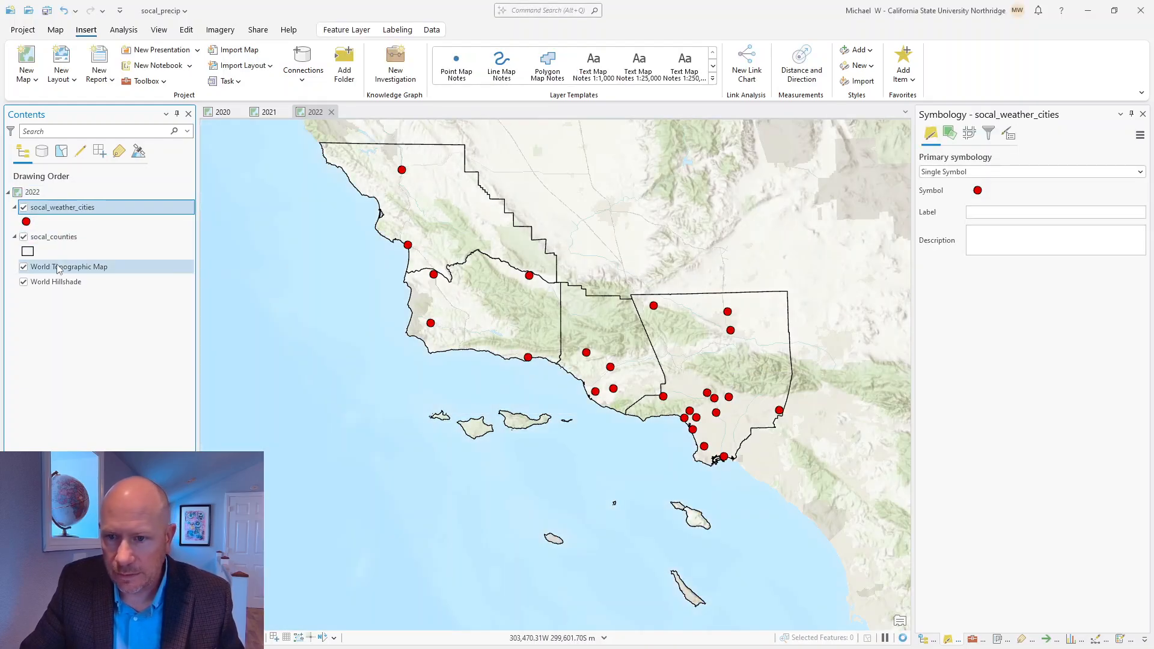
left_click(59, 260)
left_click(56, 268)
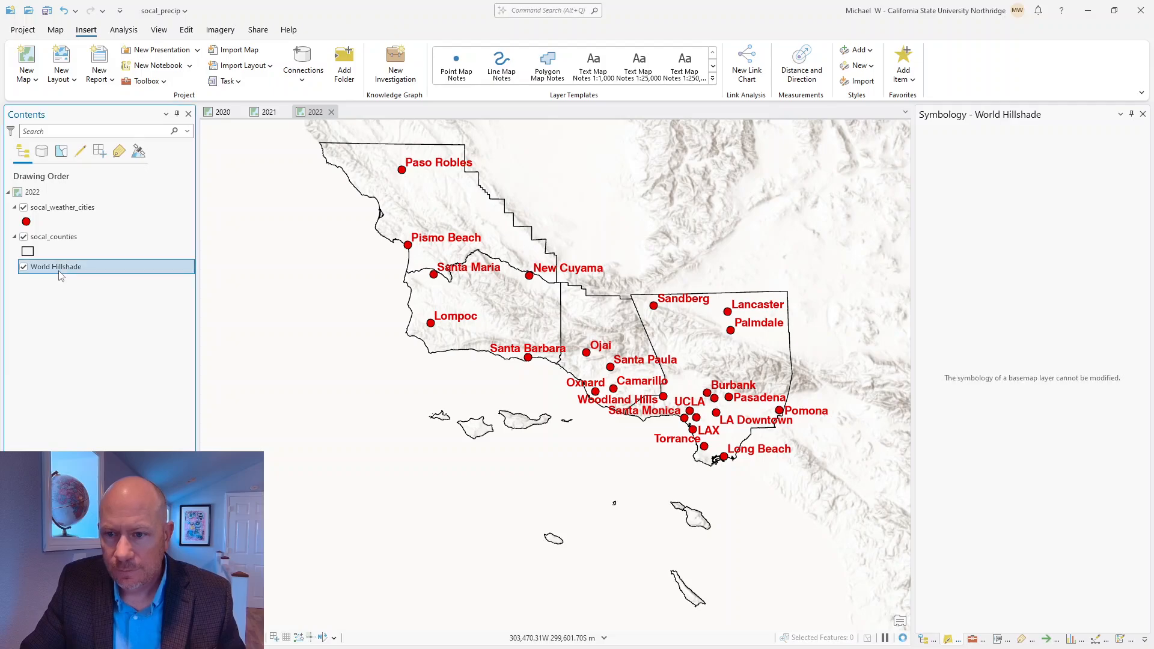
right_click(57, 268)
left_click(78, 264)
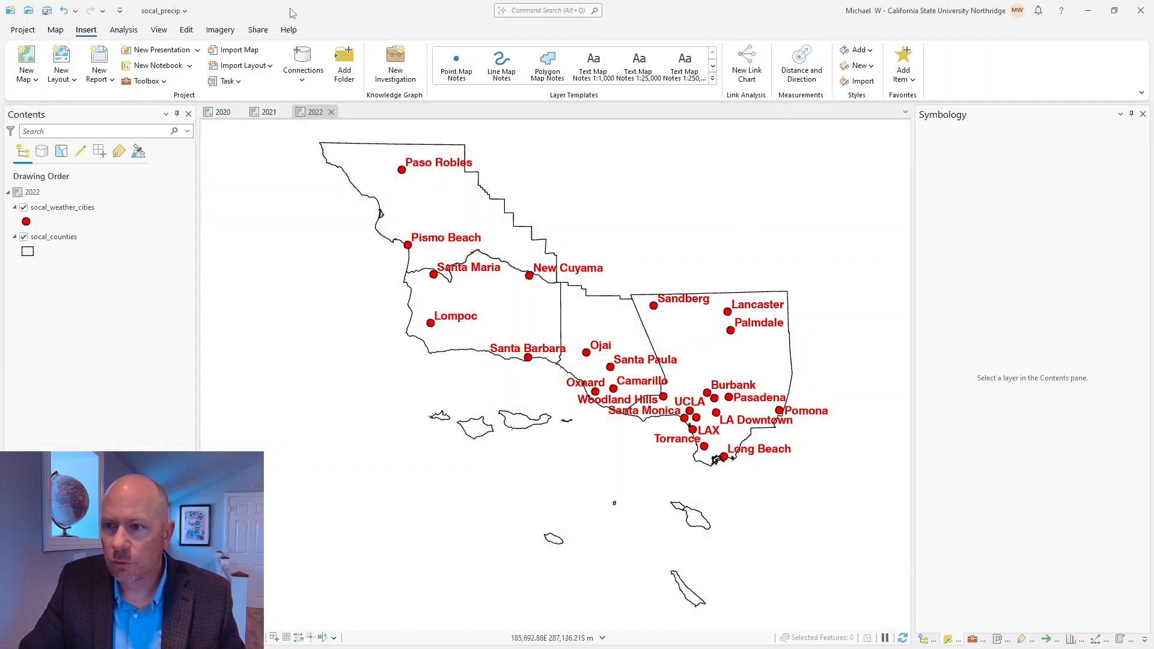
- Insert another new map and paste the copied socal_weather_cities and socal_counties layers into it
left_click(26, 60)
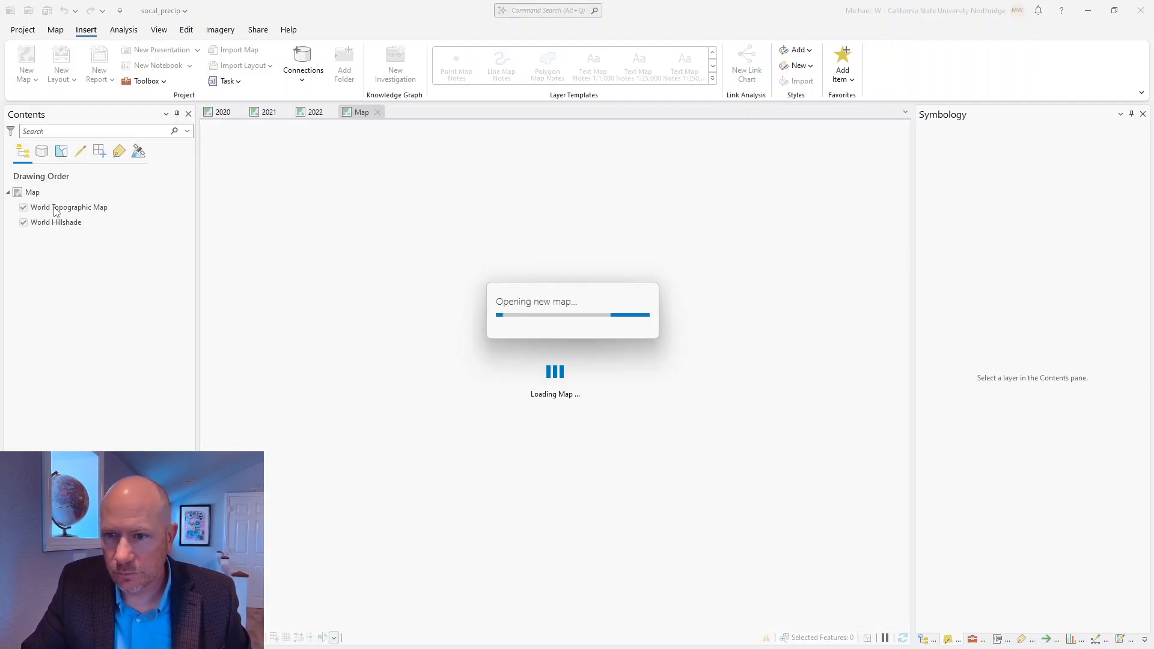
left_click(32, 193)
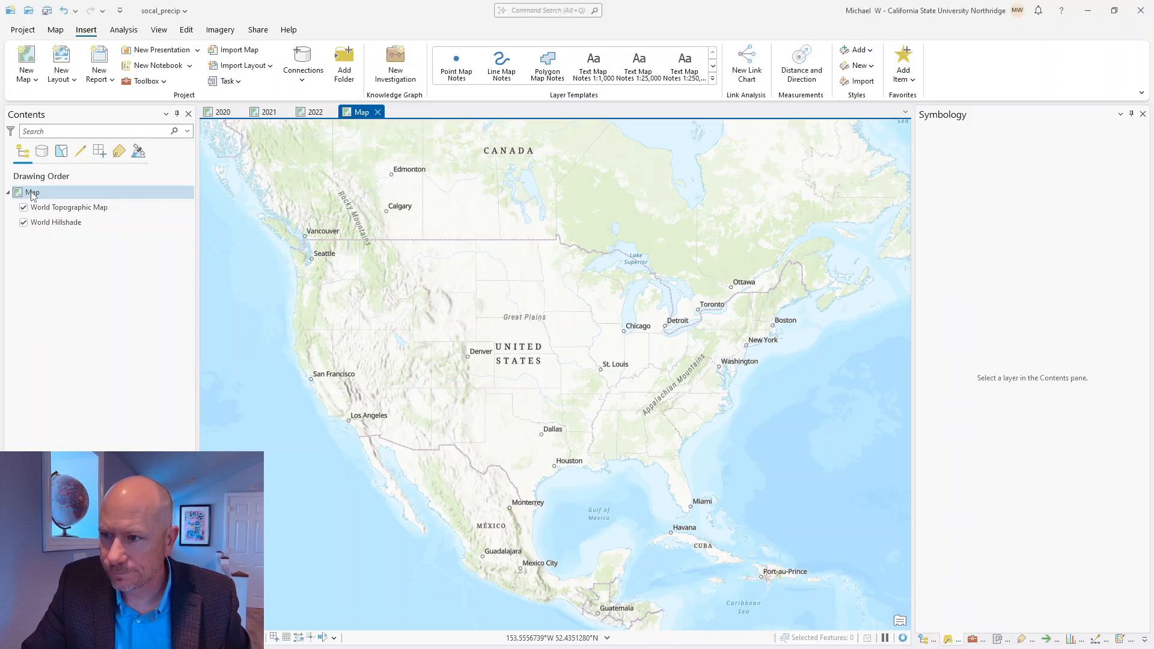
right_click(32, 193)
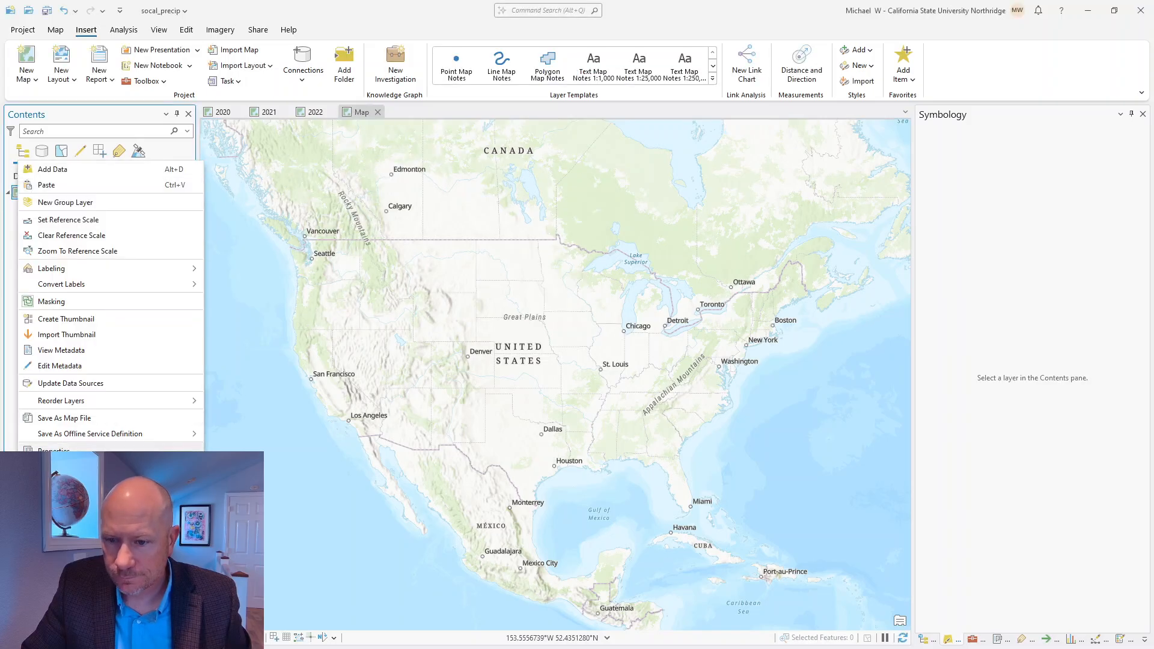
left_click(46, 184)
- Rename the newly inserted map as 2023 in its map properties
right_click(34, 194)
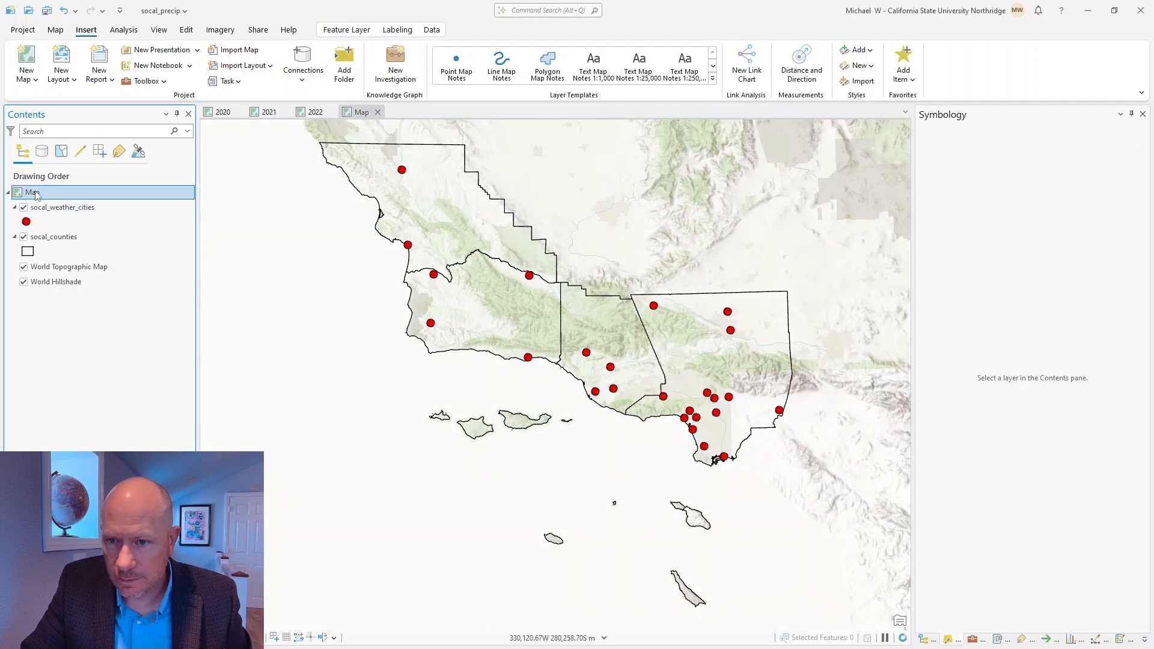
left_click(46, 454)
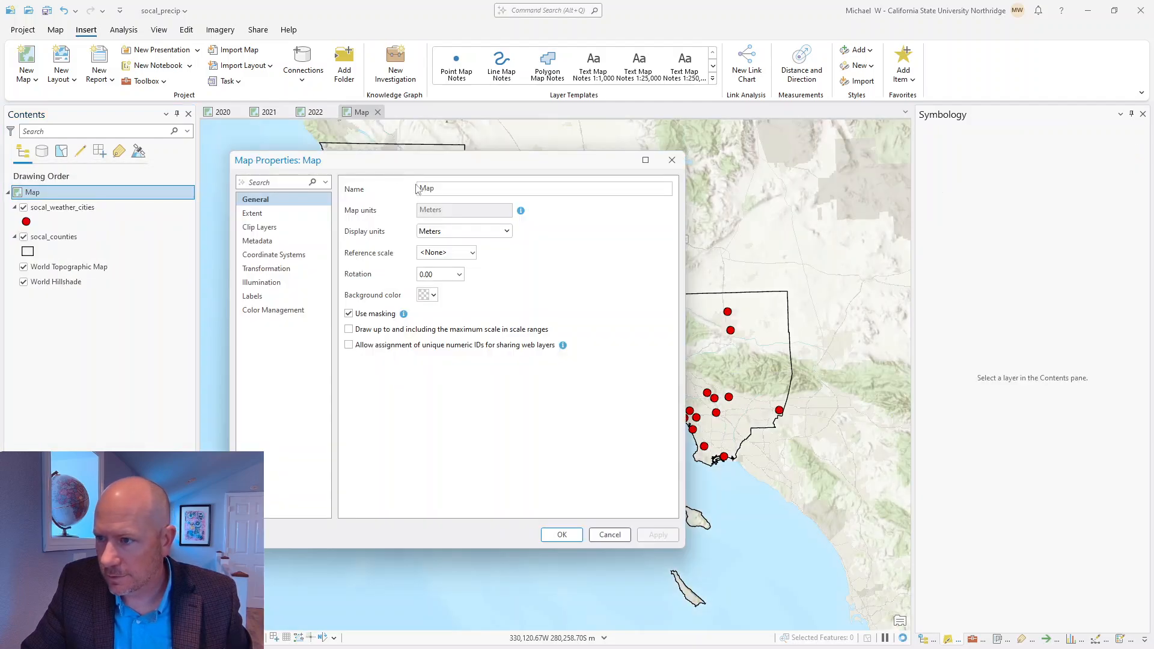
type("2023")
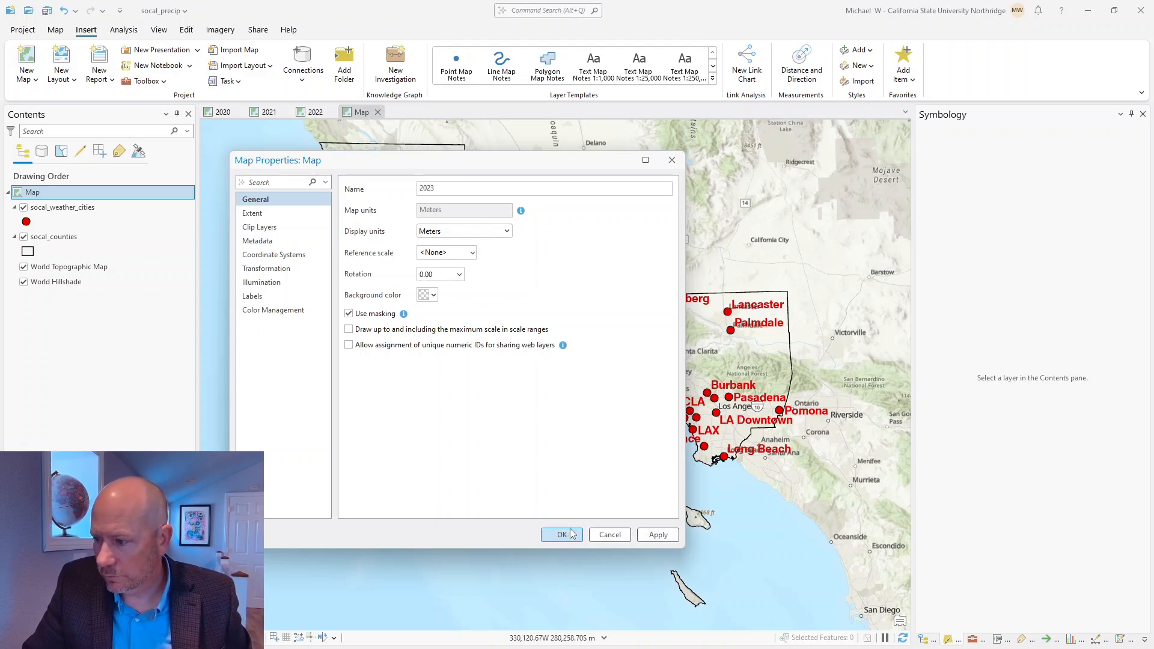
left_click(562, 534)
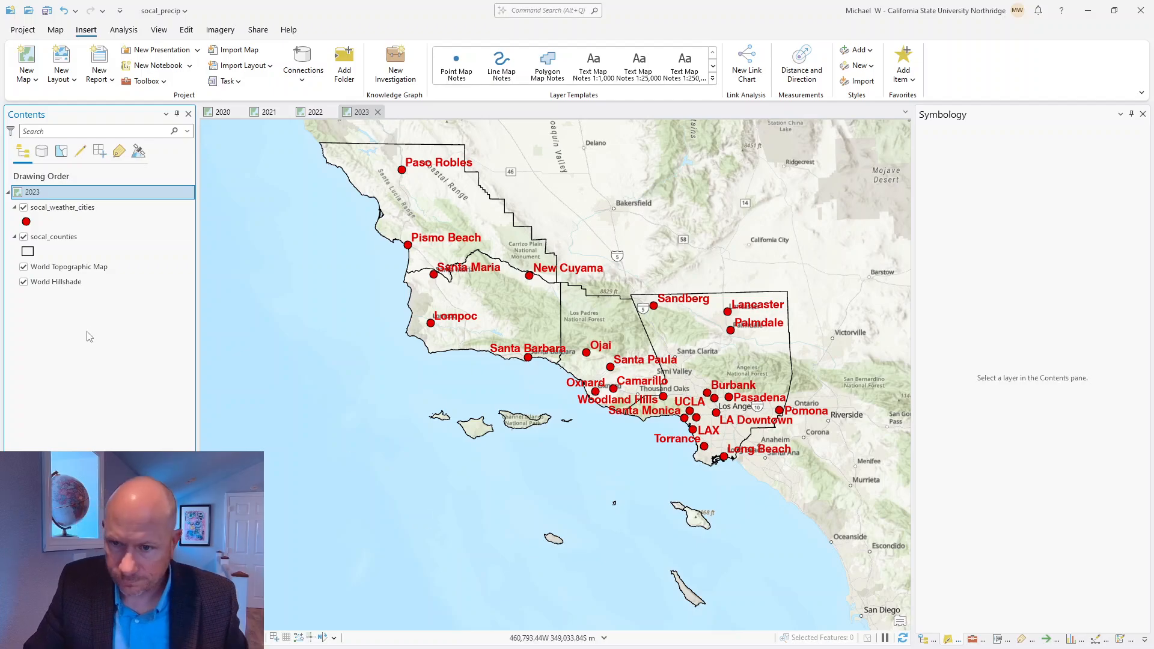
- Remove the World Topographic Map and World Hillshade layers from the 2023 map
right_click(77, 267)
left_click(75, 257)
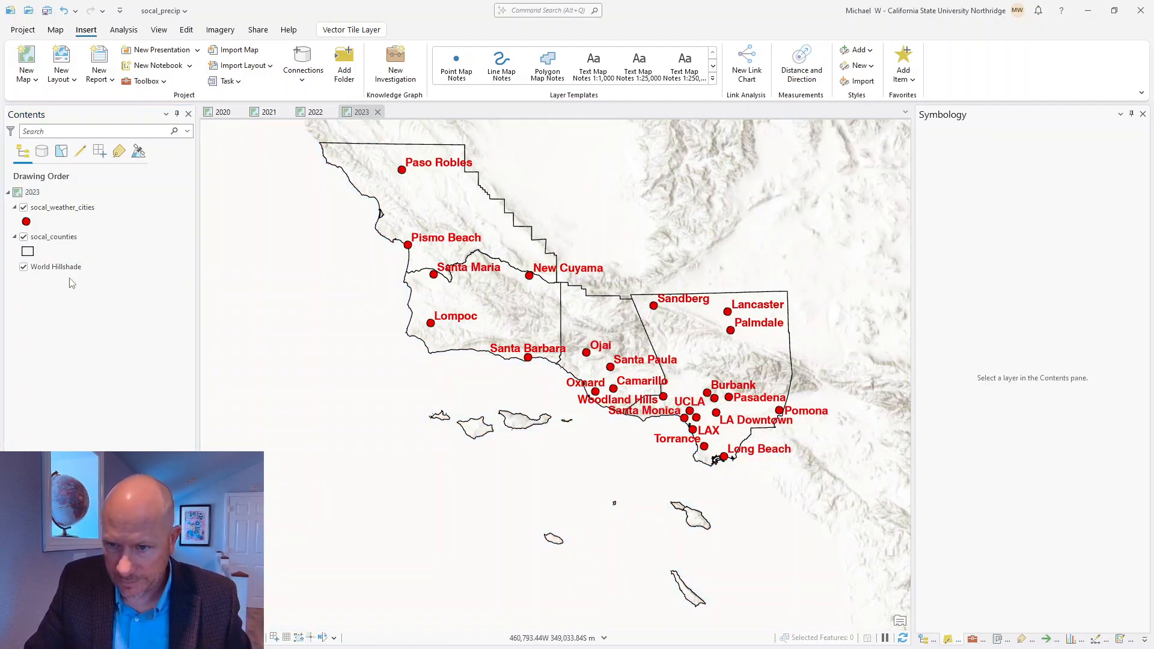
left_click(71, 268)
right_click(73, 268)
left_click(75, 257)
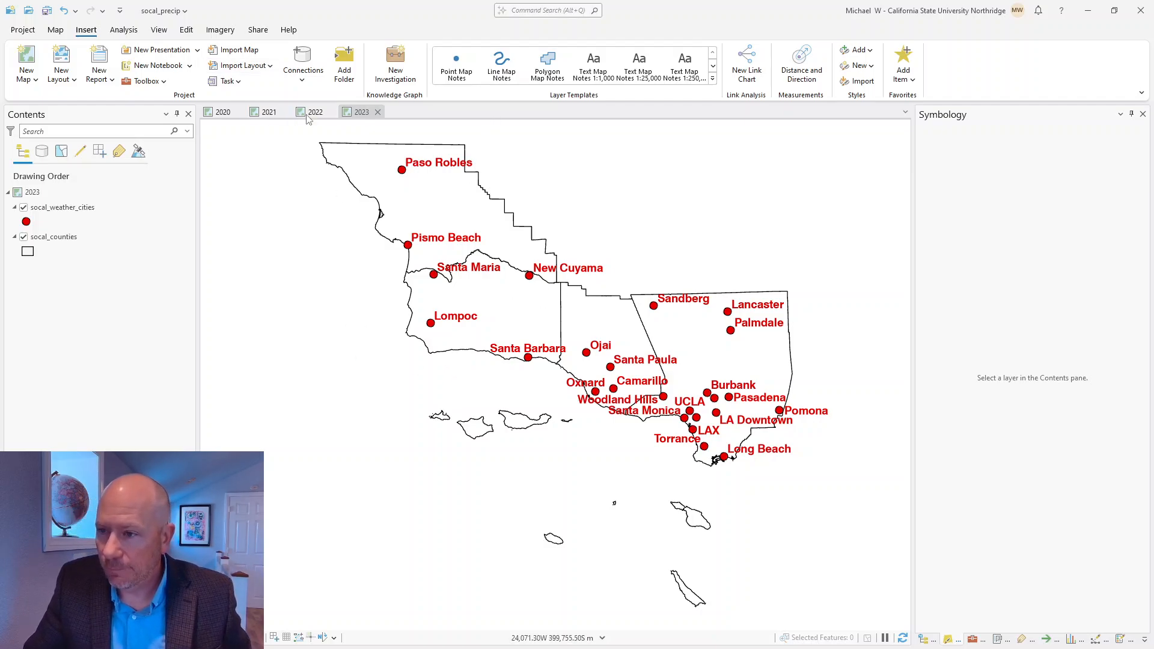
- Review the 2020 map against the 2021 map and save the project
left_click(221, 112)
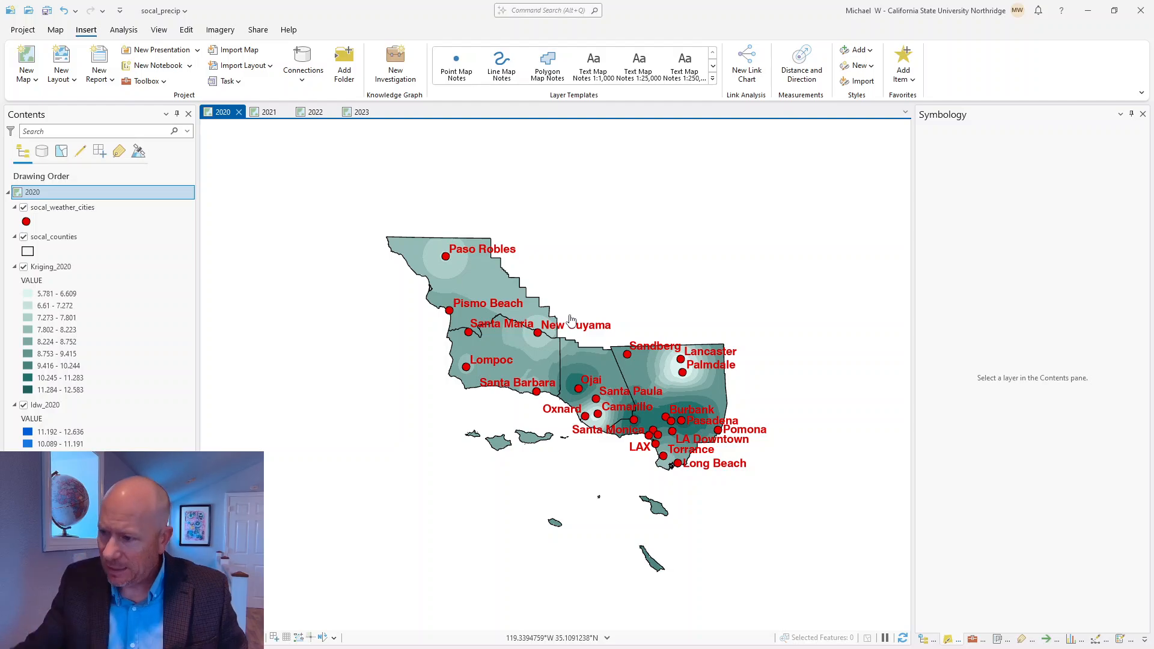
left_click(274, 110)
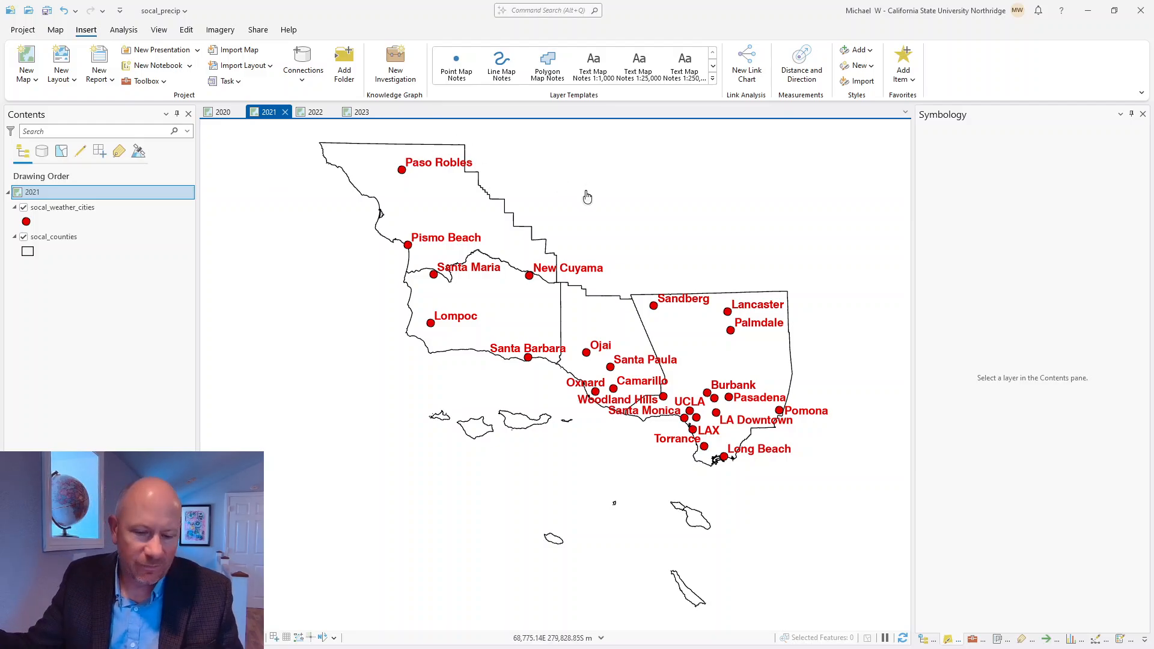
left_click(222, 111)
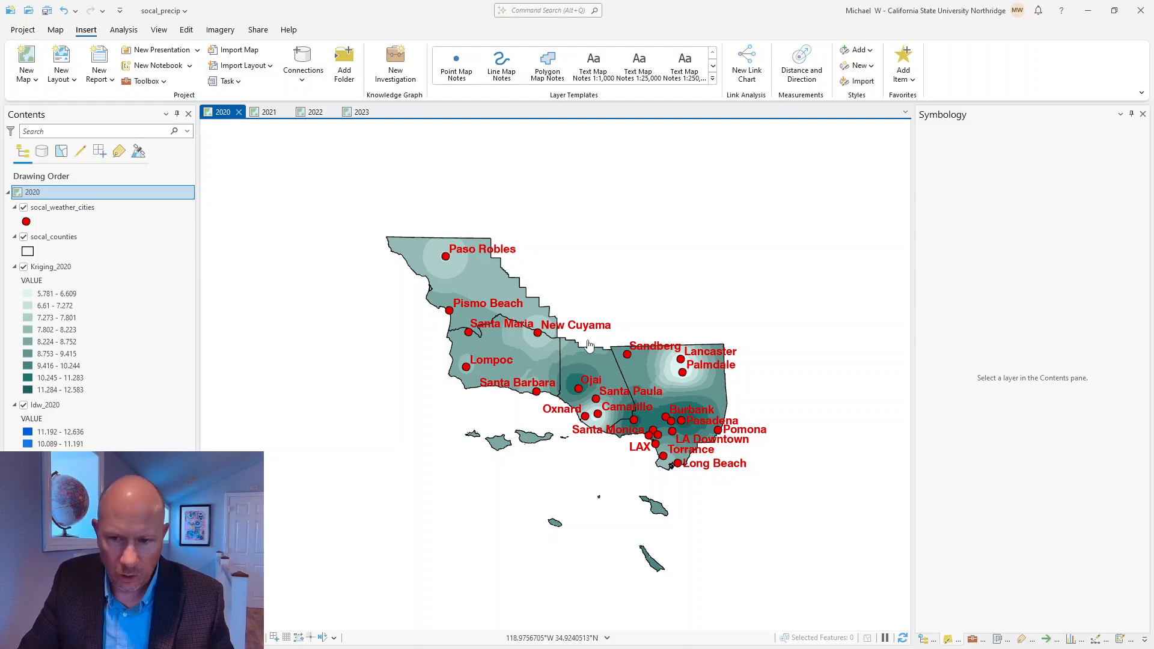
left_click(270, 112)
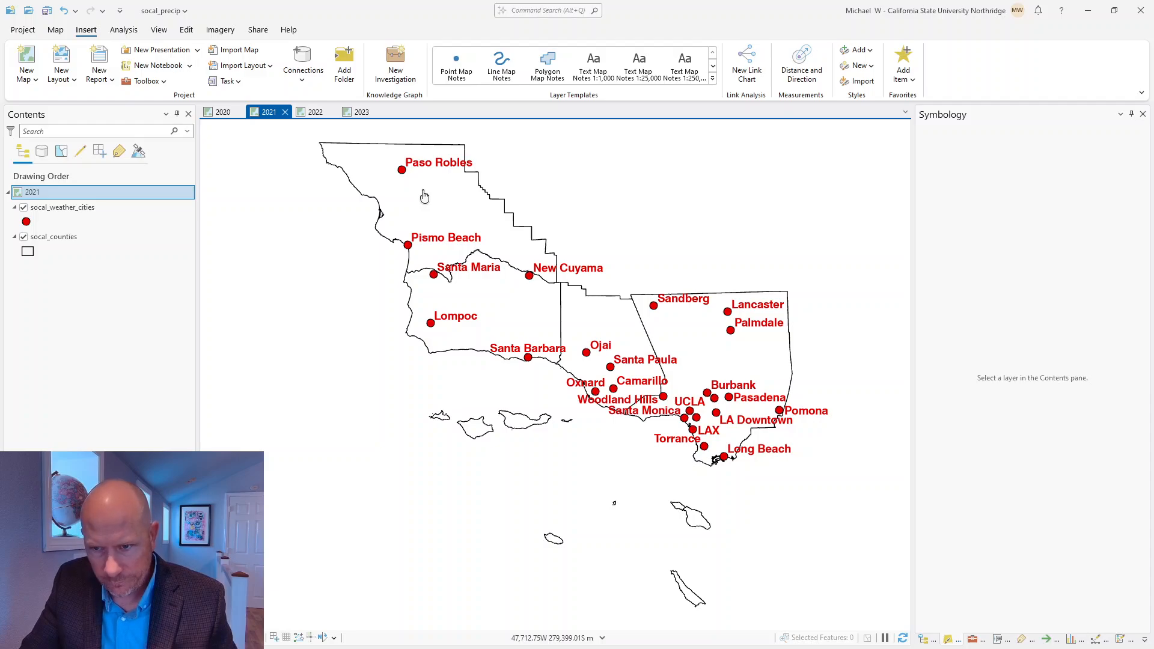
left_click(48, 11)
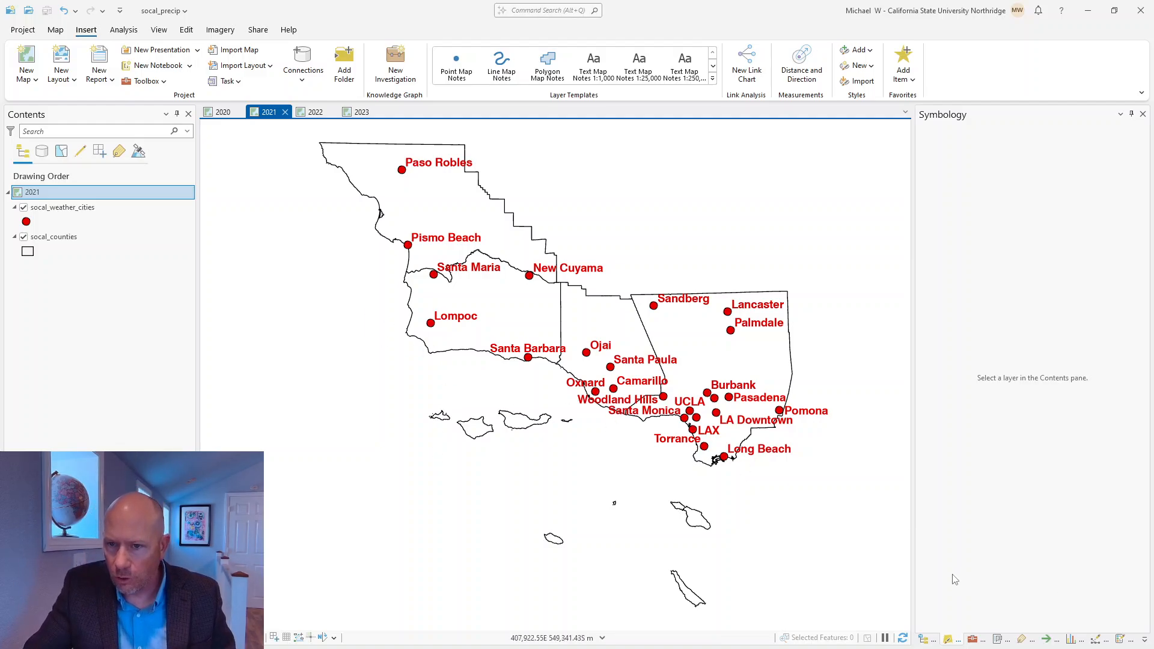
- Compare the 2020 map's interpolated precipitation layers with the contents of the 2021 map
left_click(222, 111)
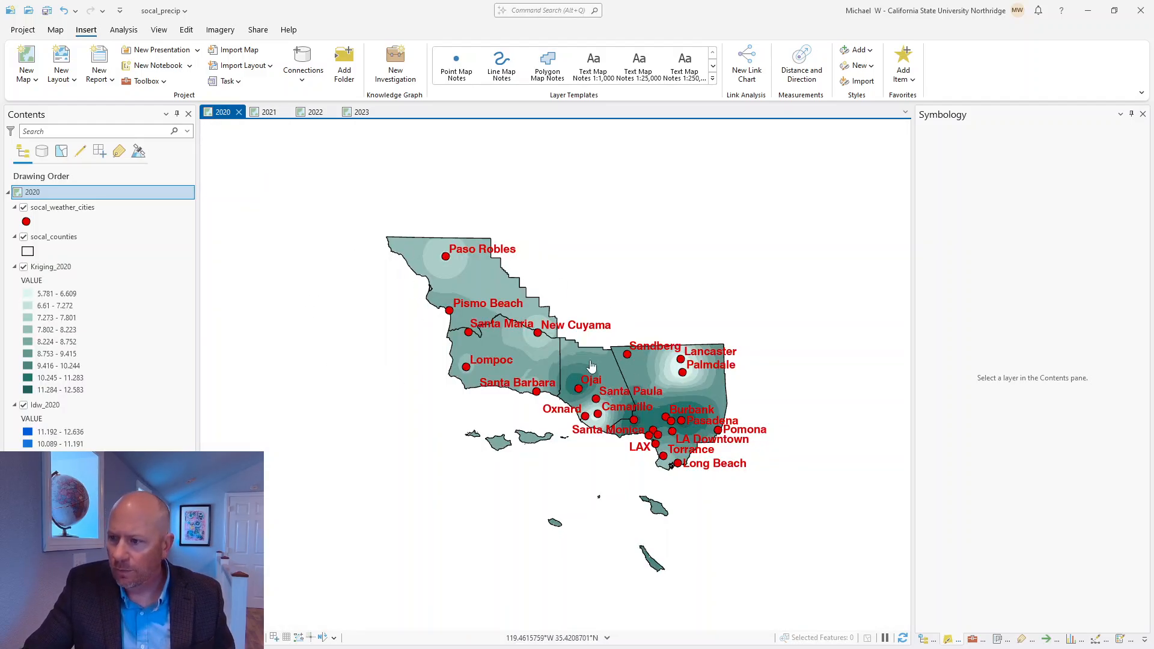
left_click(265, 111)
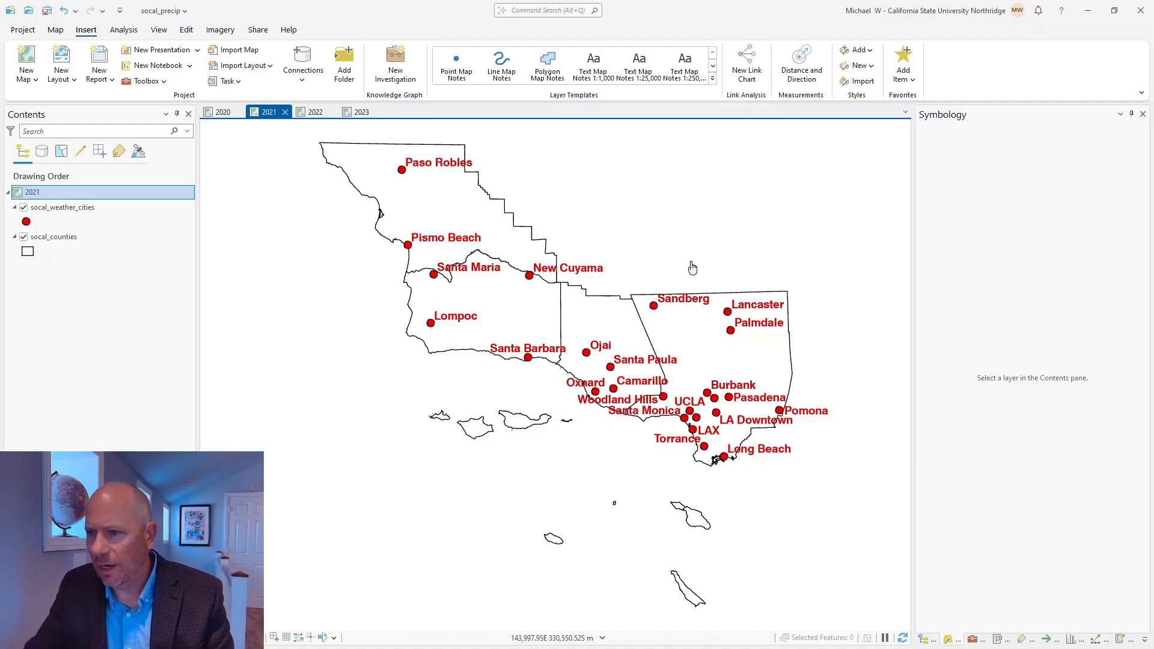
left_click(219, 112)
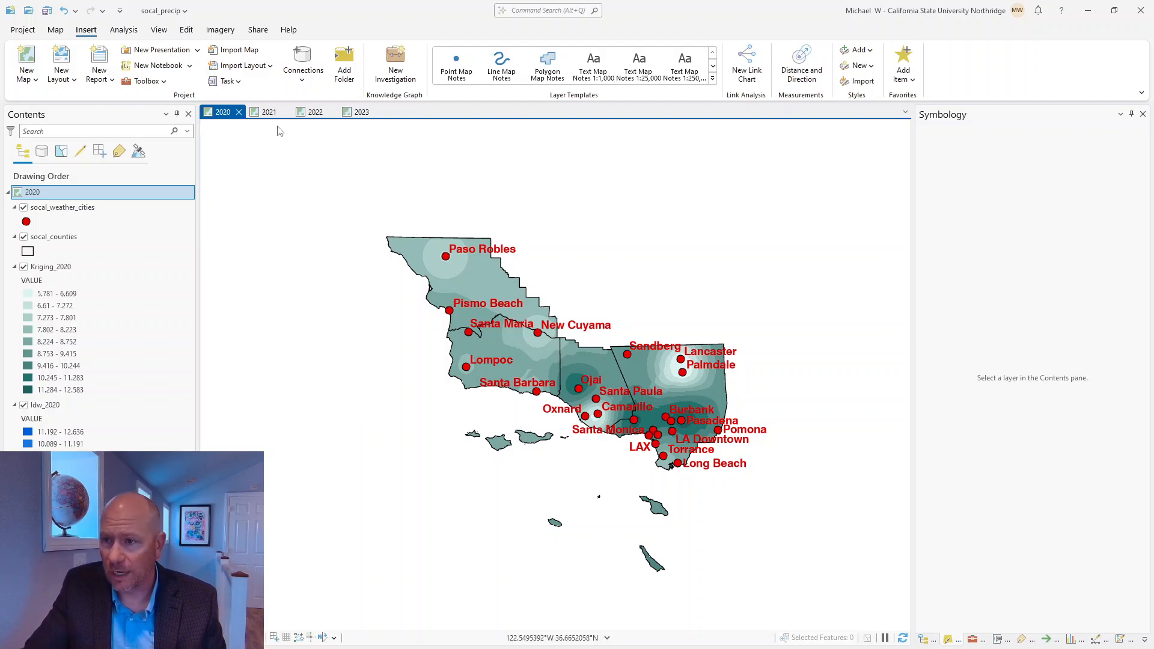
- Examine the yearly precipitation fields in the socal_weather_cities attribute table from the 2021 map and close the table
left_click(269, 113)
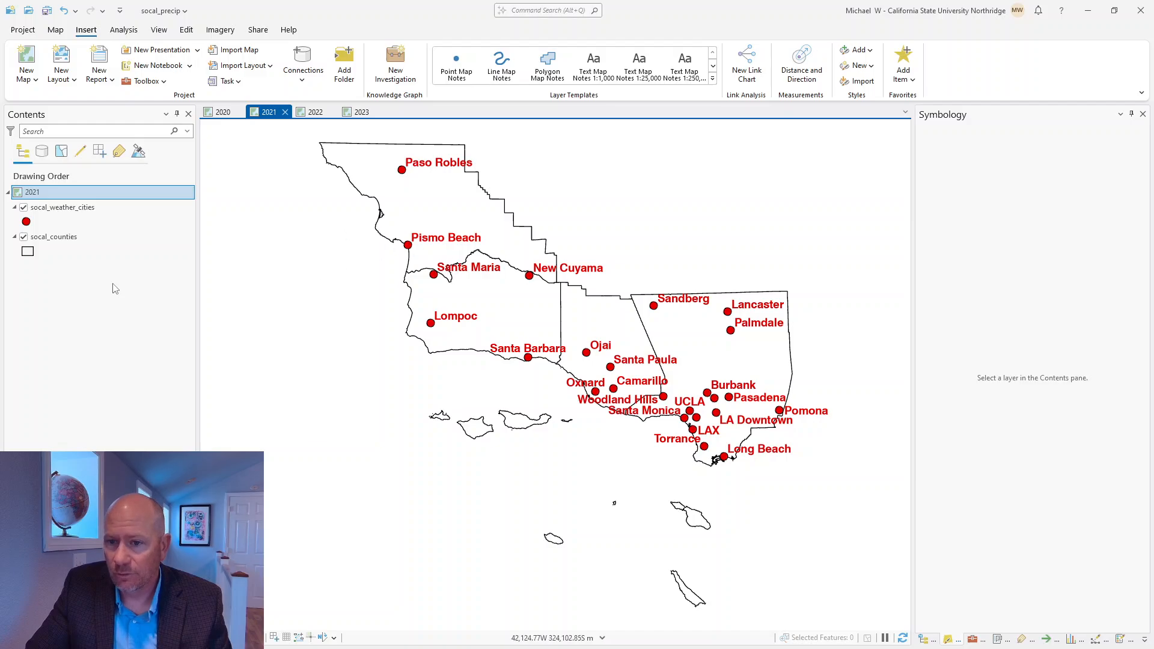
left_click(77, 210)
right_click(77, 211)
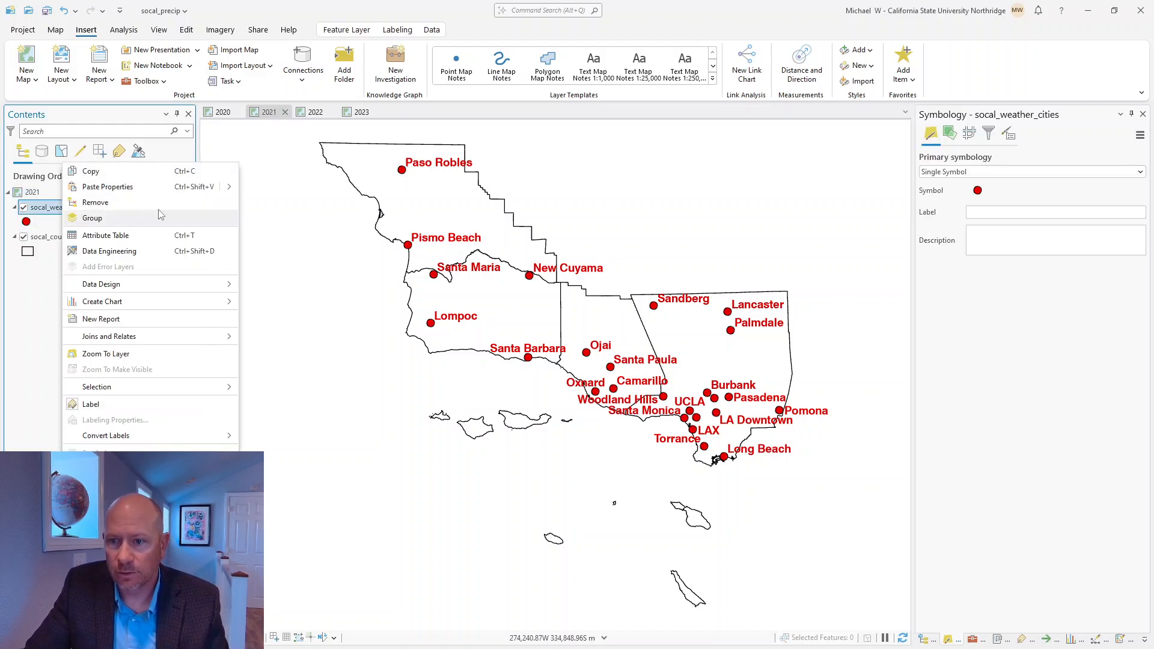
left_click(114, 163)
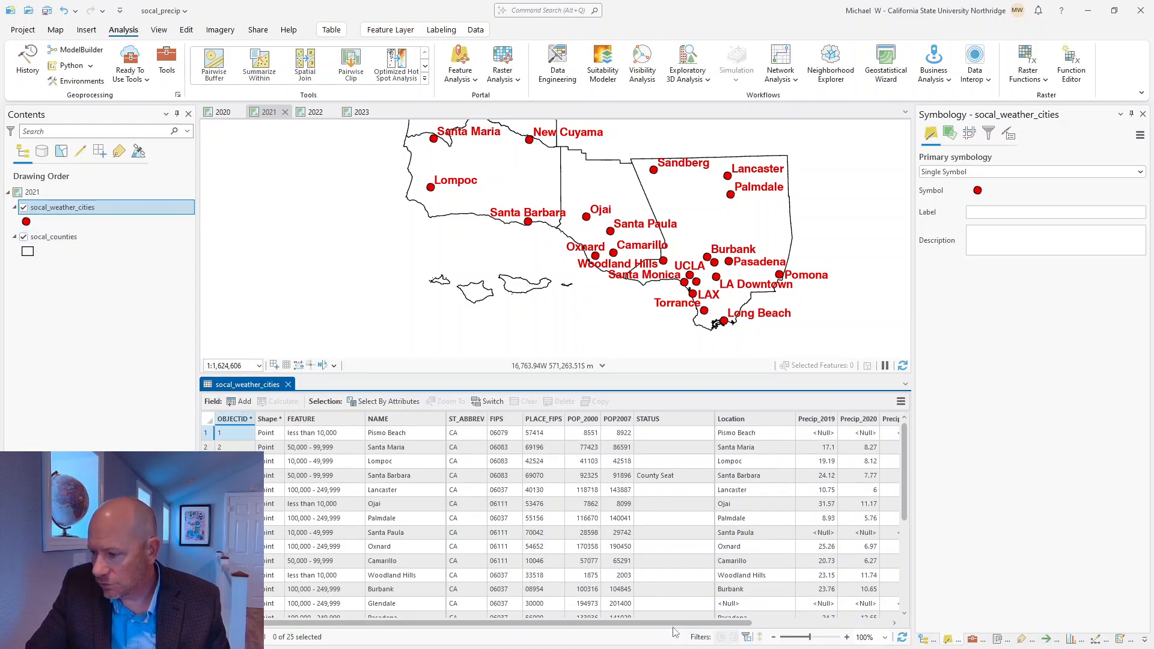
scroll(773, 529, "right", 3)
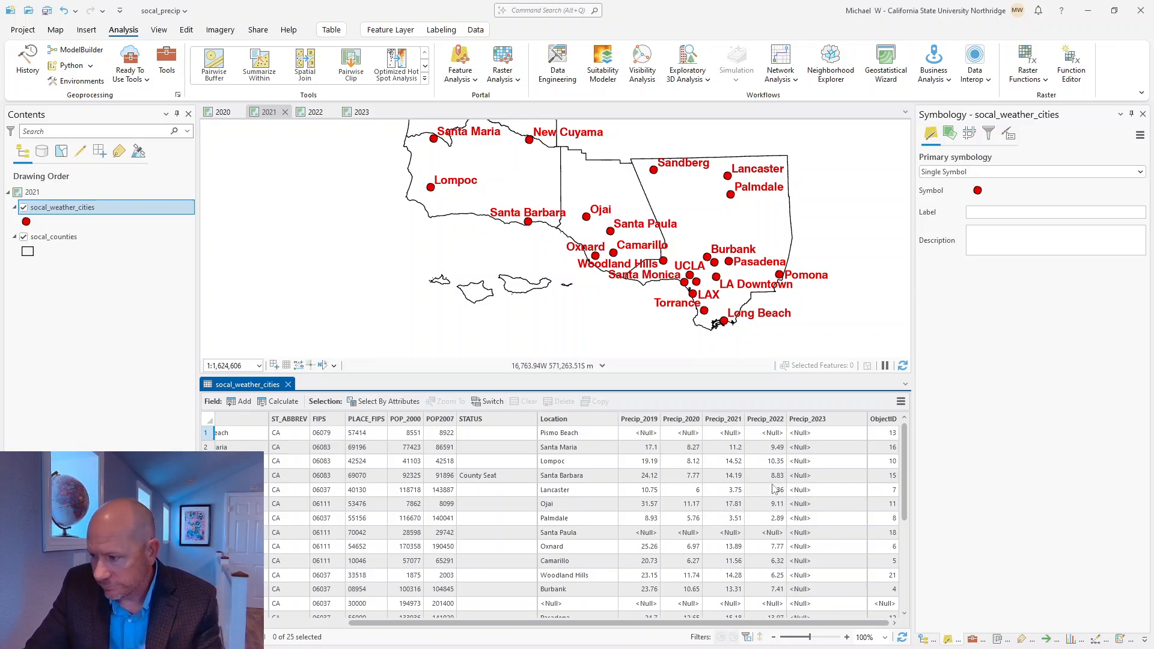
scroll(734, 548, "down", 3)
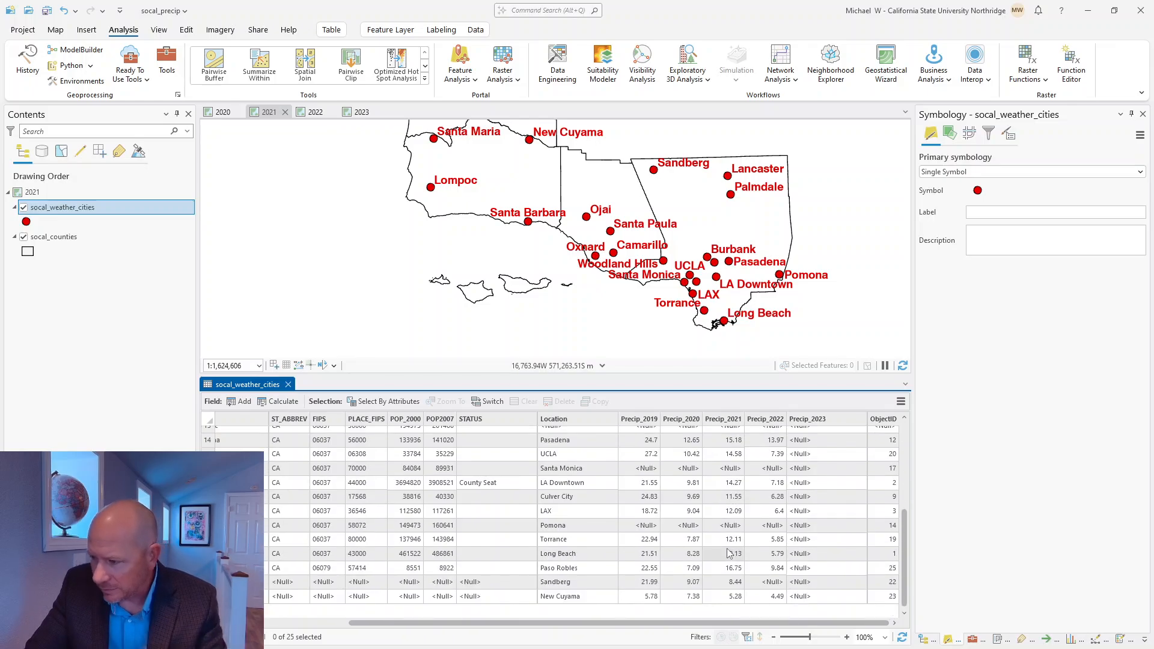
scroll(733, 548, "up", 3)
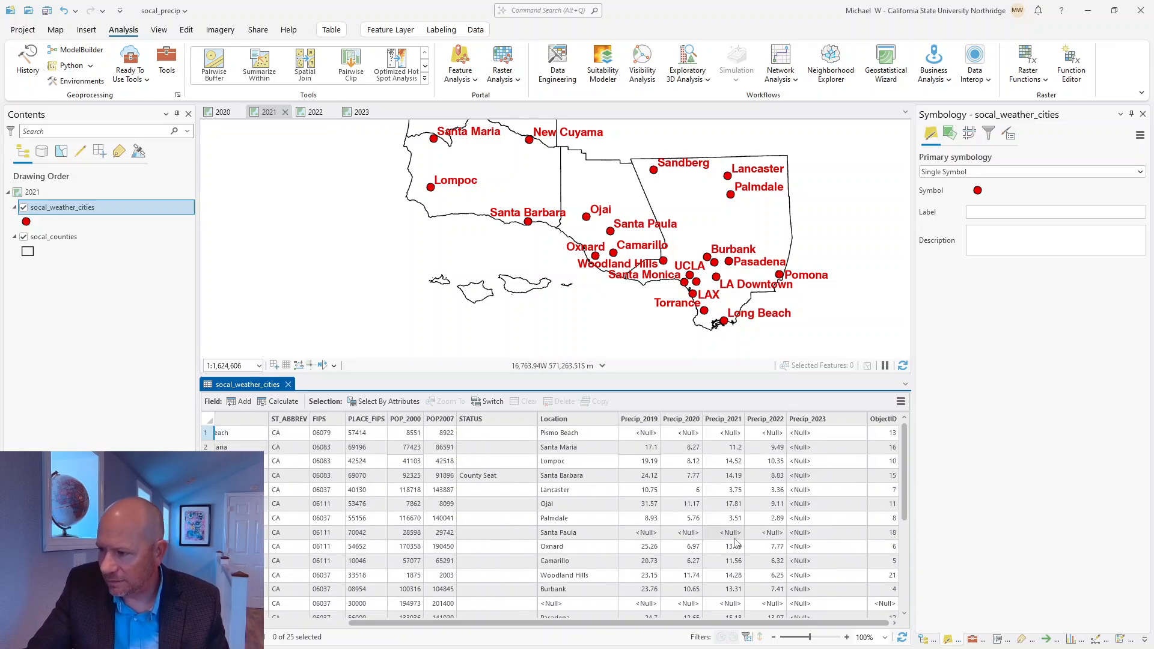
left_click(288, 384)
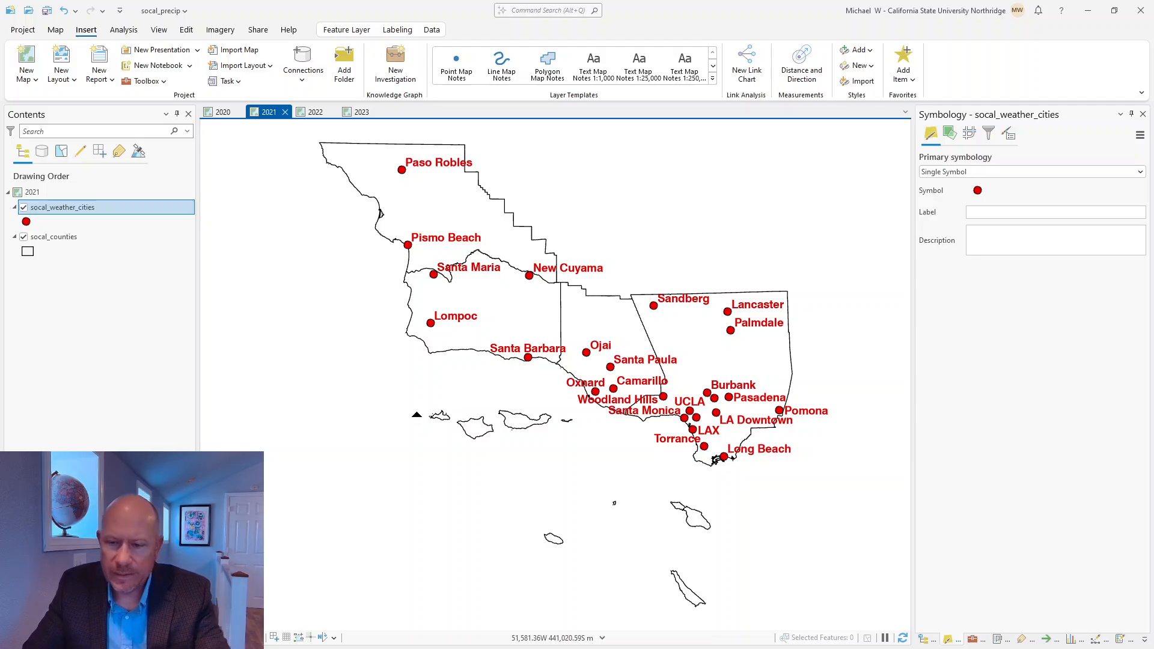